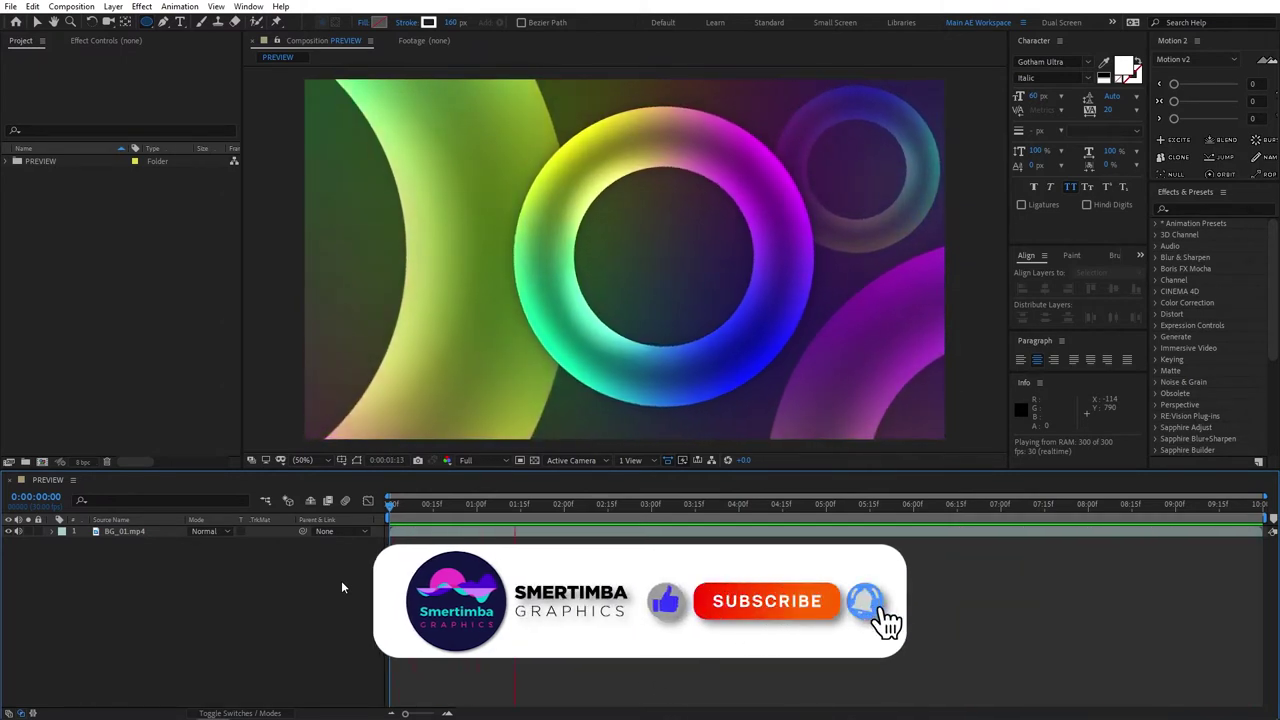
# - Create a new composition named TORUS, sized 1000 x 1000 px at 30 frames per second for 10 seconds
pyautogui.click(41, 464)
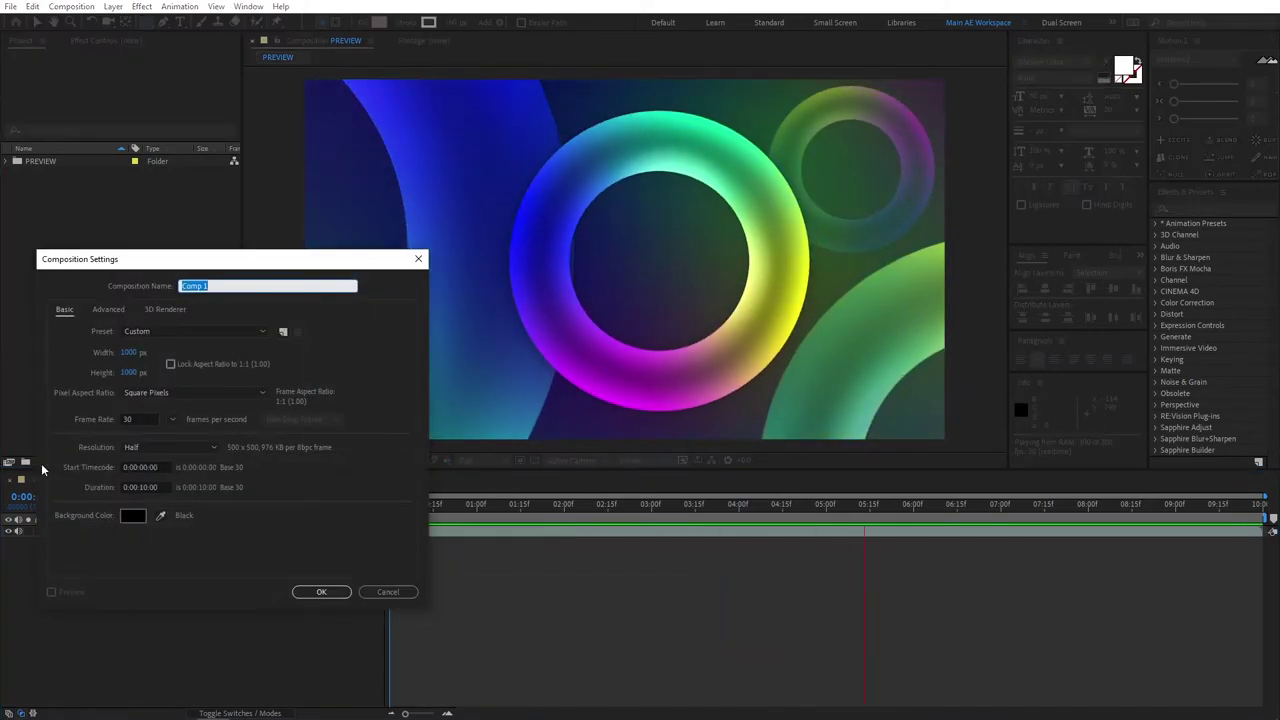
pyautogui.write('TORUS')
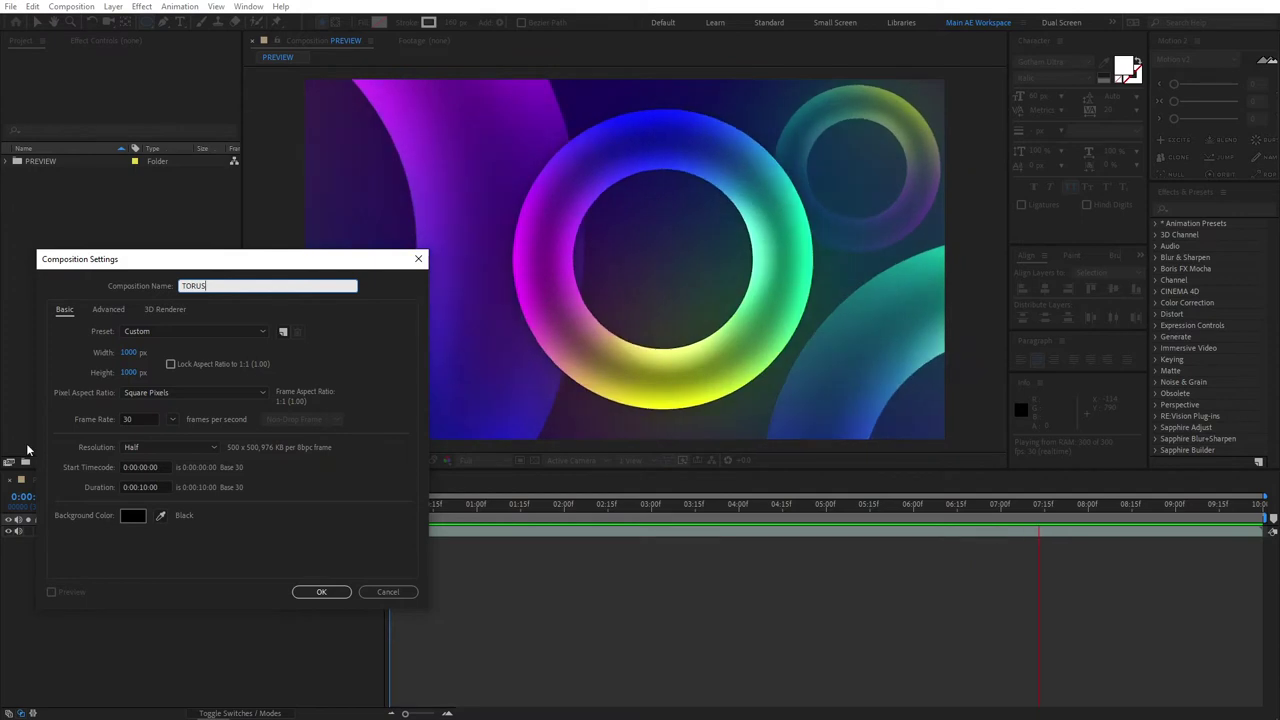
pyautogui.click(129, 352)
pyautogui.press('Tab')
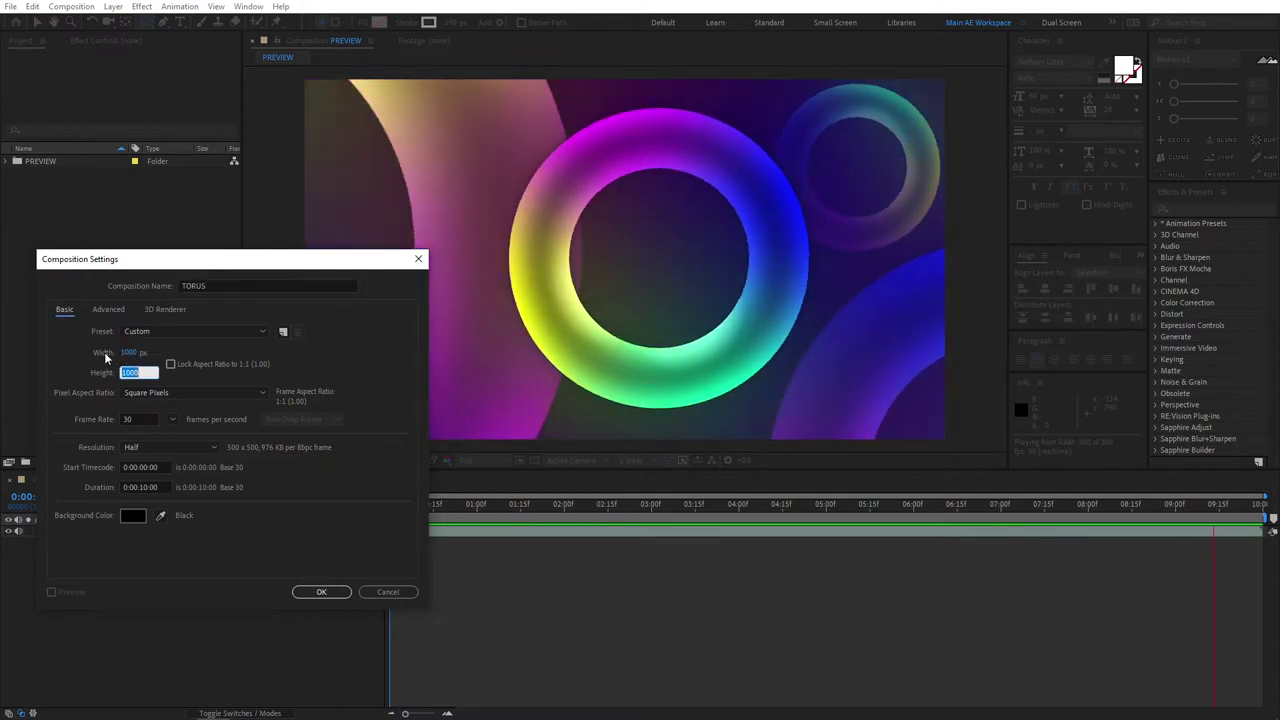
pyautogui.click(322, 592)
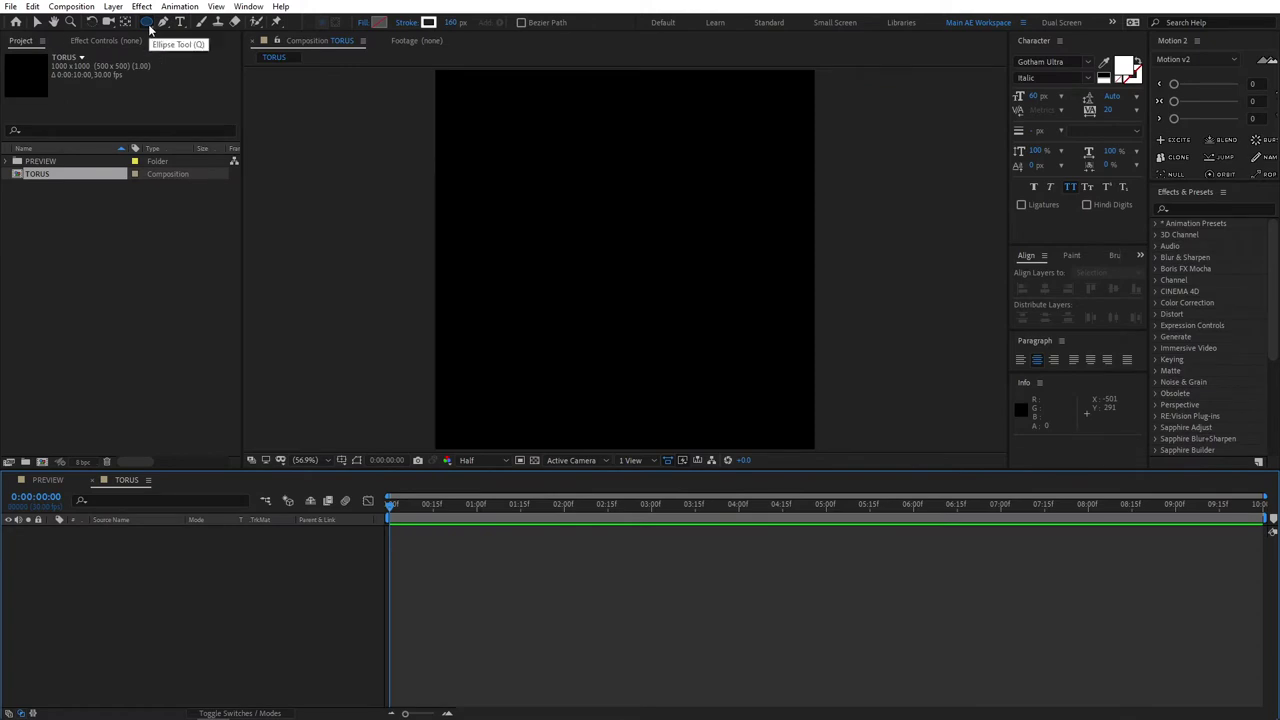
# - Draw a large circle with no fill and a 160 px white stroke, centred horizontally and vertically in the composition
pyautogui.click(362, 25)
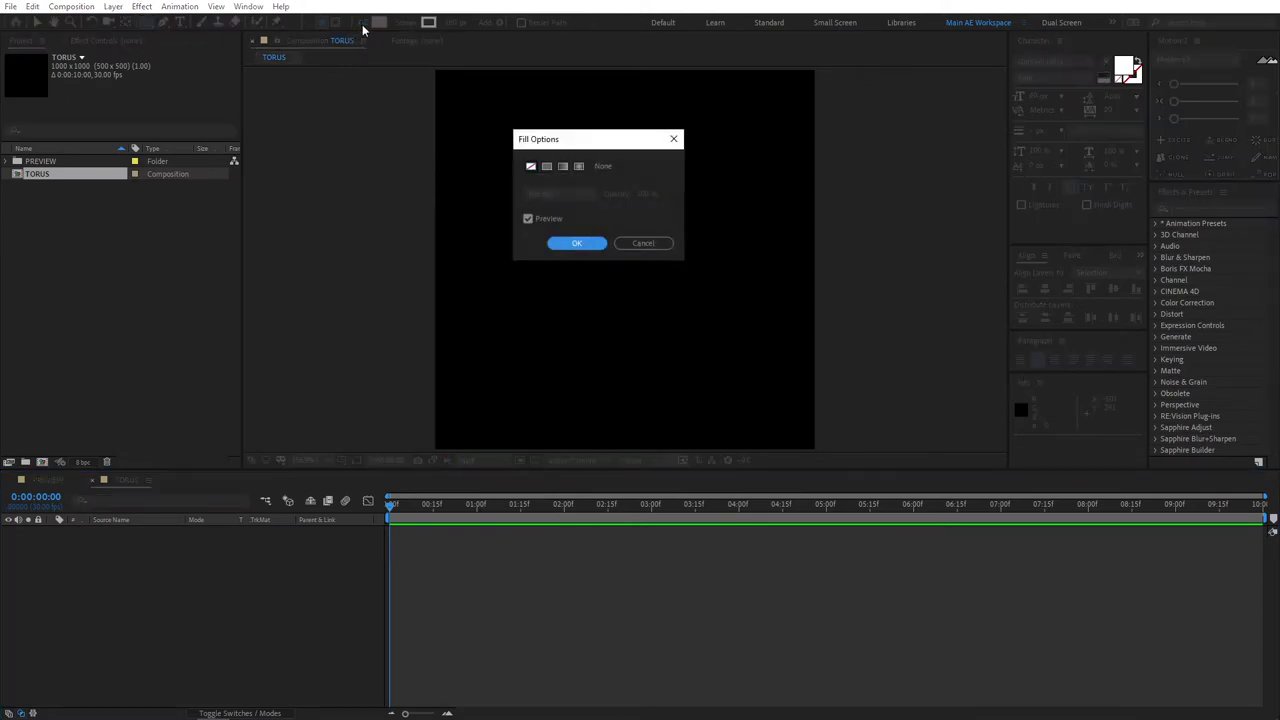
pyautogui.click(576, 243)
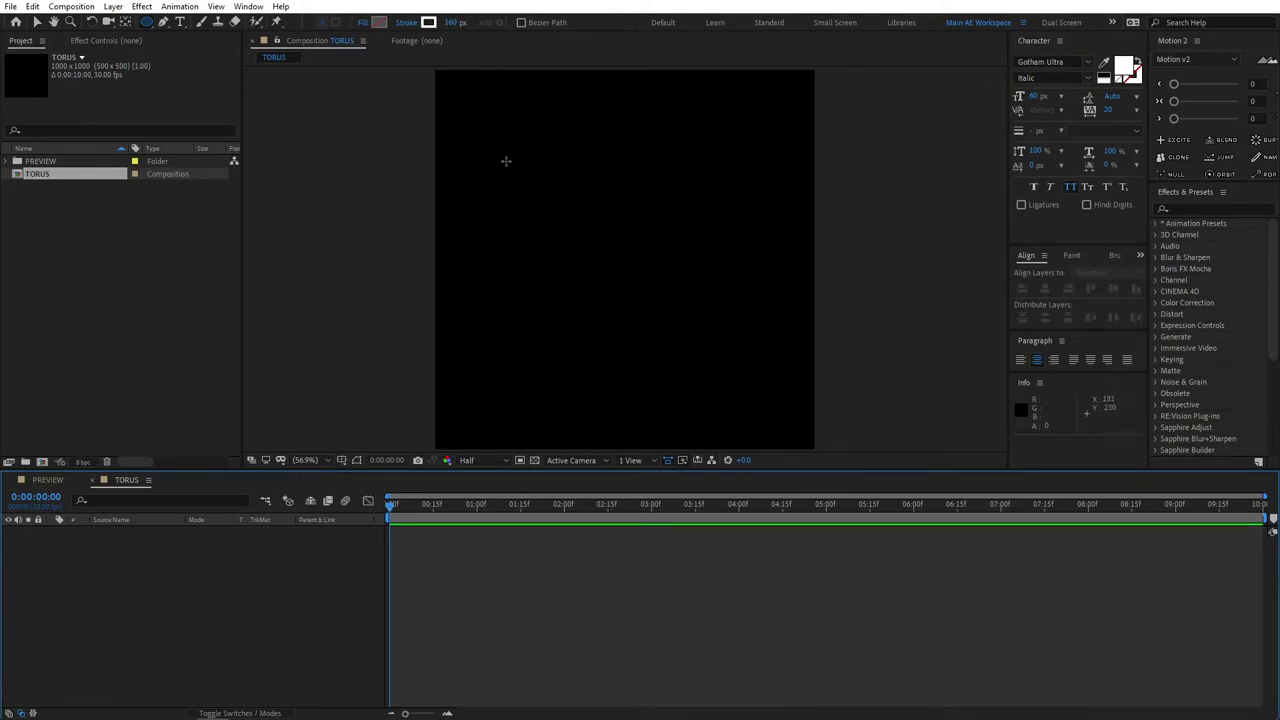
pyautogui.moveTo(479, 133); pyautogui.dragTo(750, 404)
pyautogui.click(1044, 288)
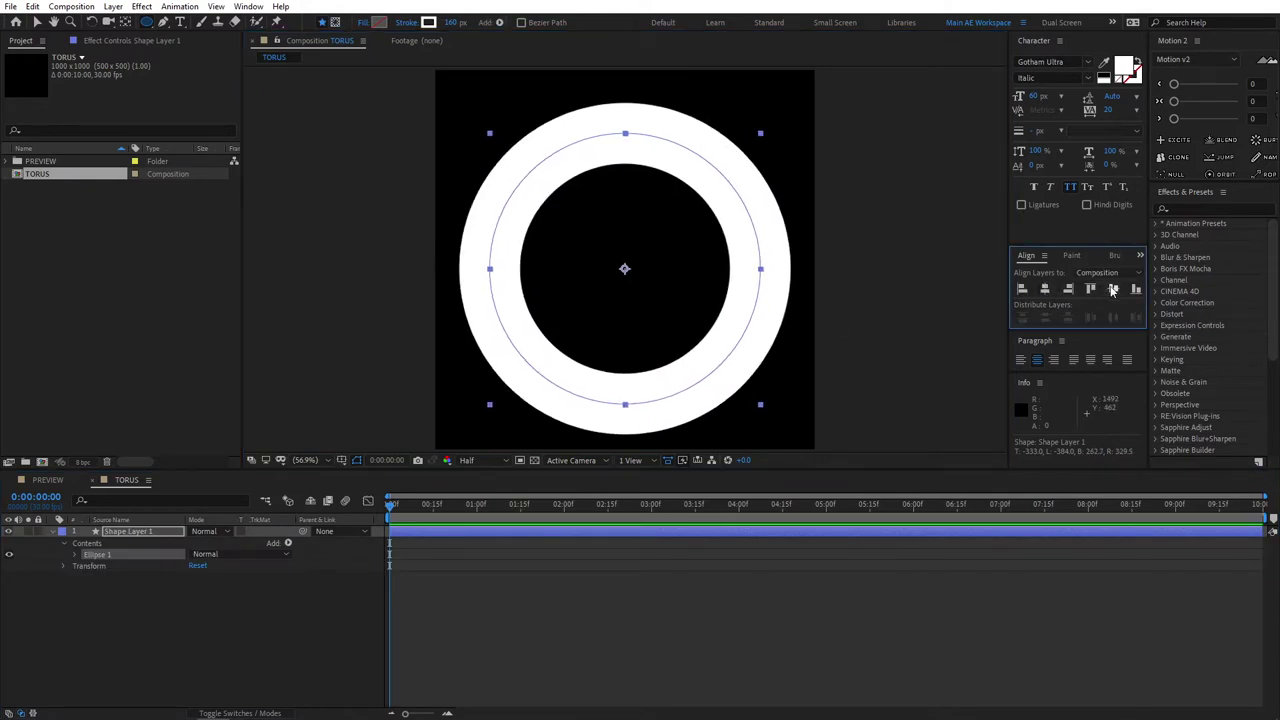
pyautogui.click(1113, 288)
# - Rename the ring's shape layer as TORUS
pyautogui.click(166, 534)
pyautogui.press('Return')
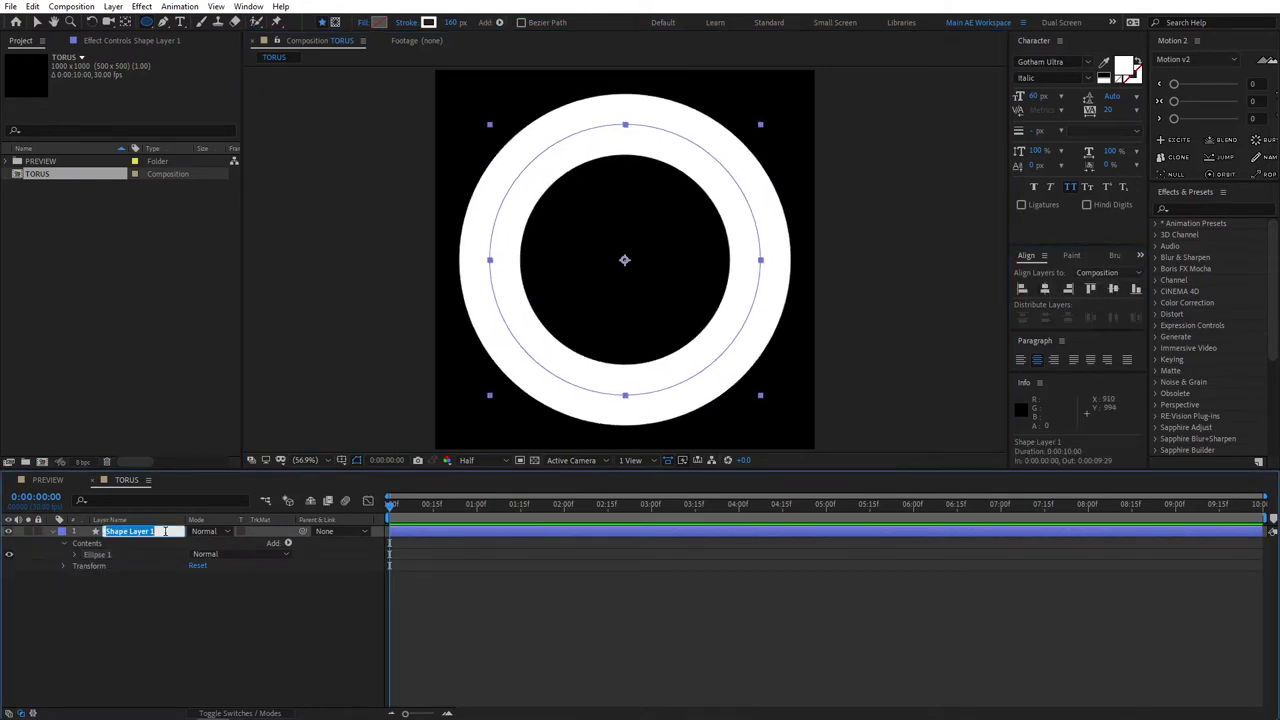
pyautogui.write('TORUS')
pyautogui.click(190, 600)
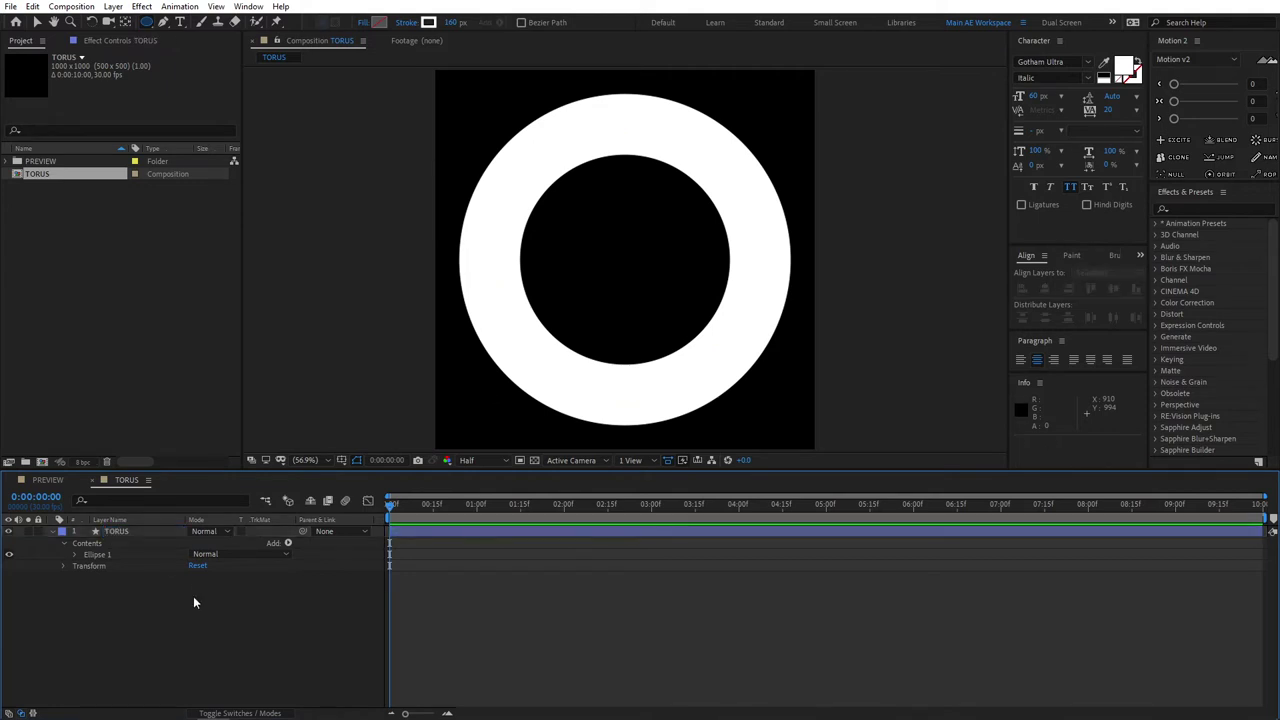
# - Find the 4-Color Gradient effect and apply it to the TORUS layer
pyautogui.click(1194, 211)
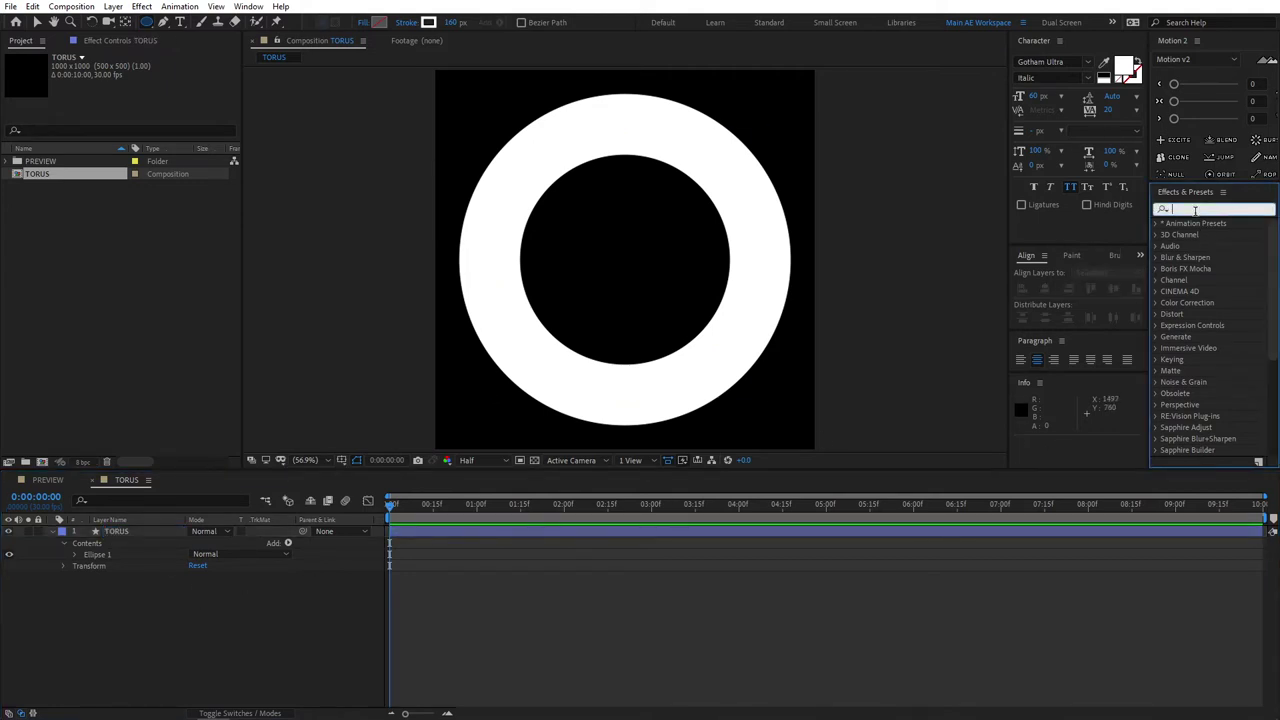
pyautogui.write('4')
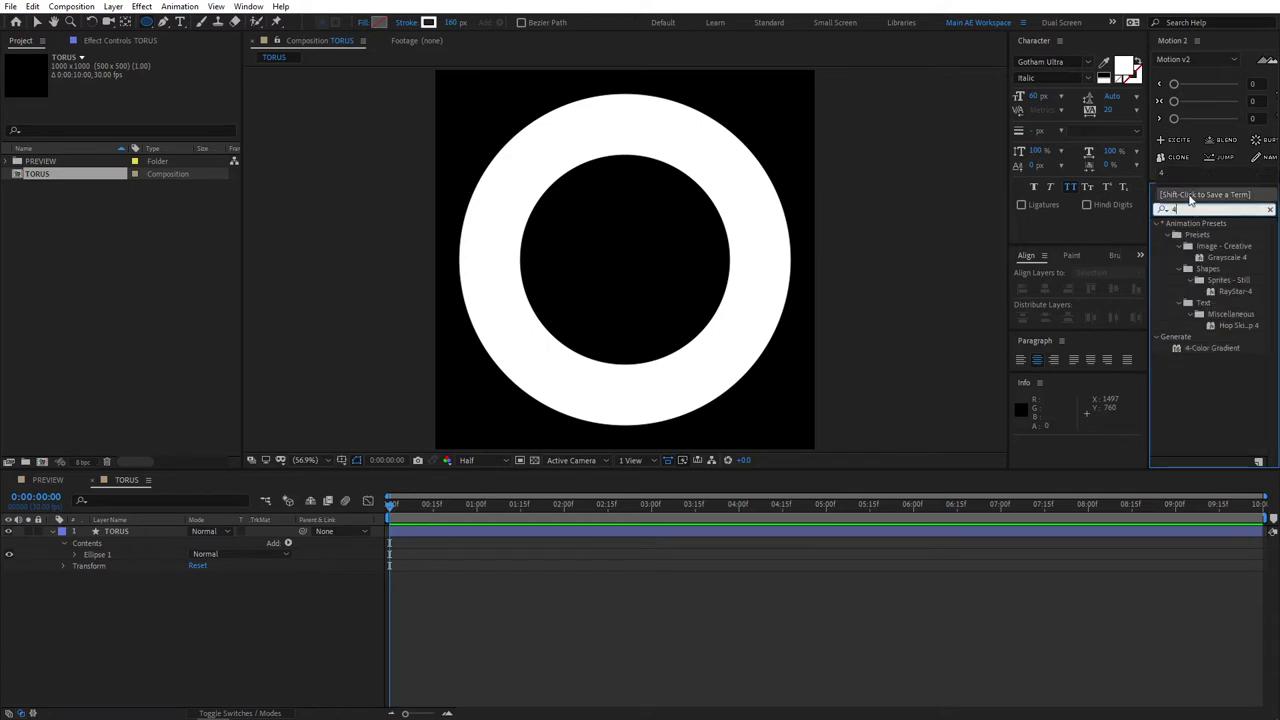
pyautogui.moveTo(1216, 358); pyautogui.dragTo(130, 535)
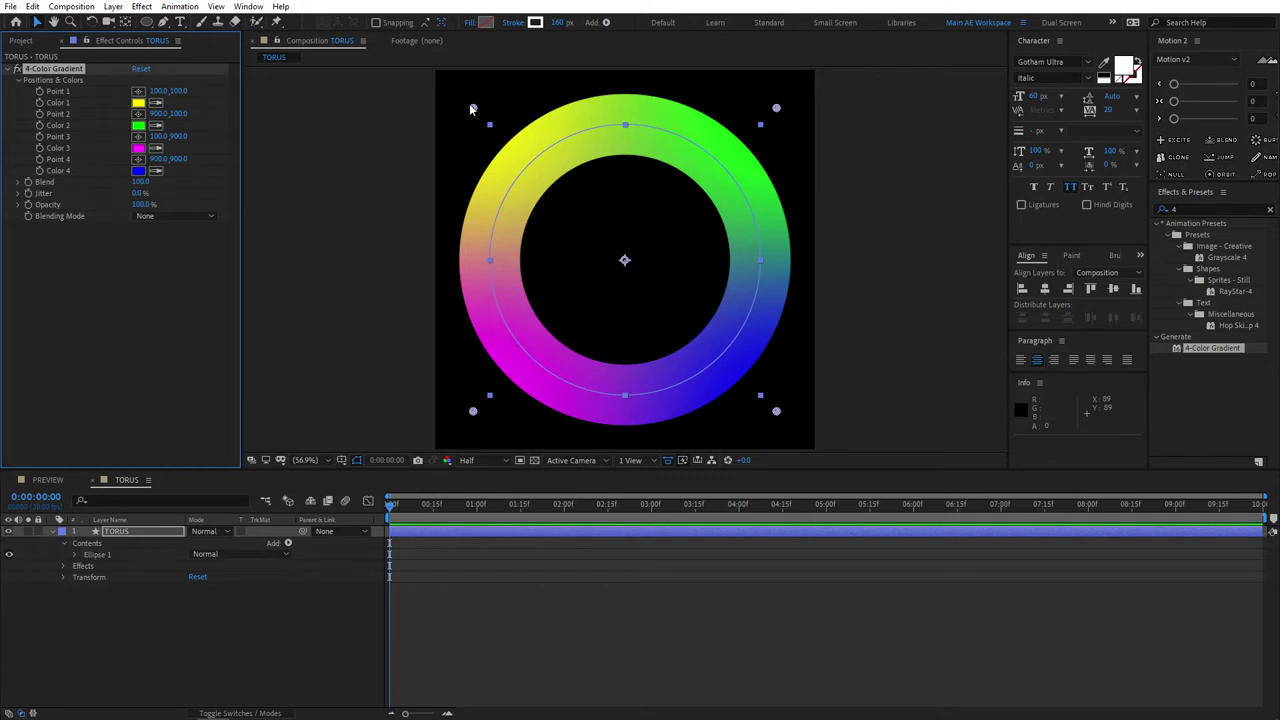
# - Move the gradient's colour points onto the ring: yellow at its top, green at its right, blue at its bottom, magenta at its left
pyautogui.moveTo(472, 109); pyautogui.dragTo(626, 126)
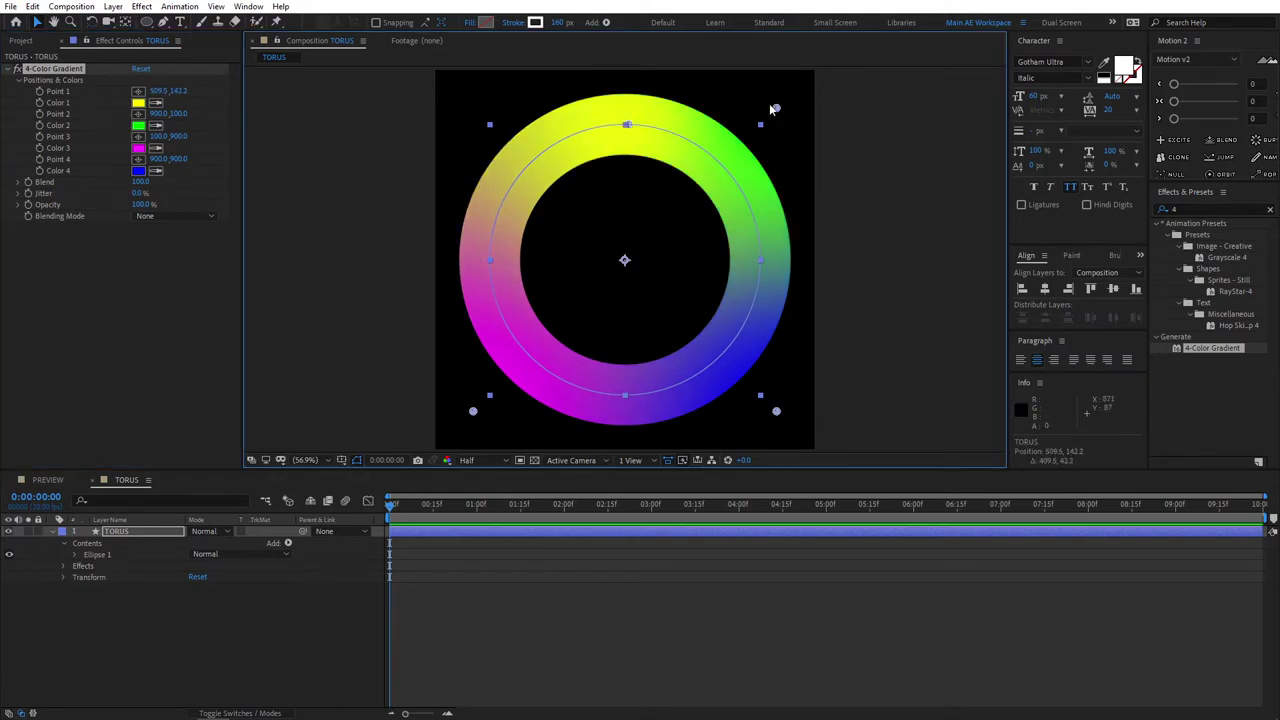
pyautogui.moveTo(776, 108); pyautogui.dragTo(759, 252)
pyautogui.moveTo(776, 410); pyautogui.dragTo(624, 394)
pyautogui.moveTo(474, 411); pyautogui.dragTo(490, 261)
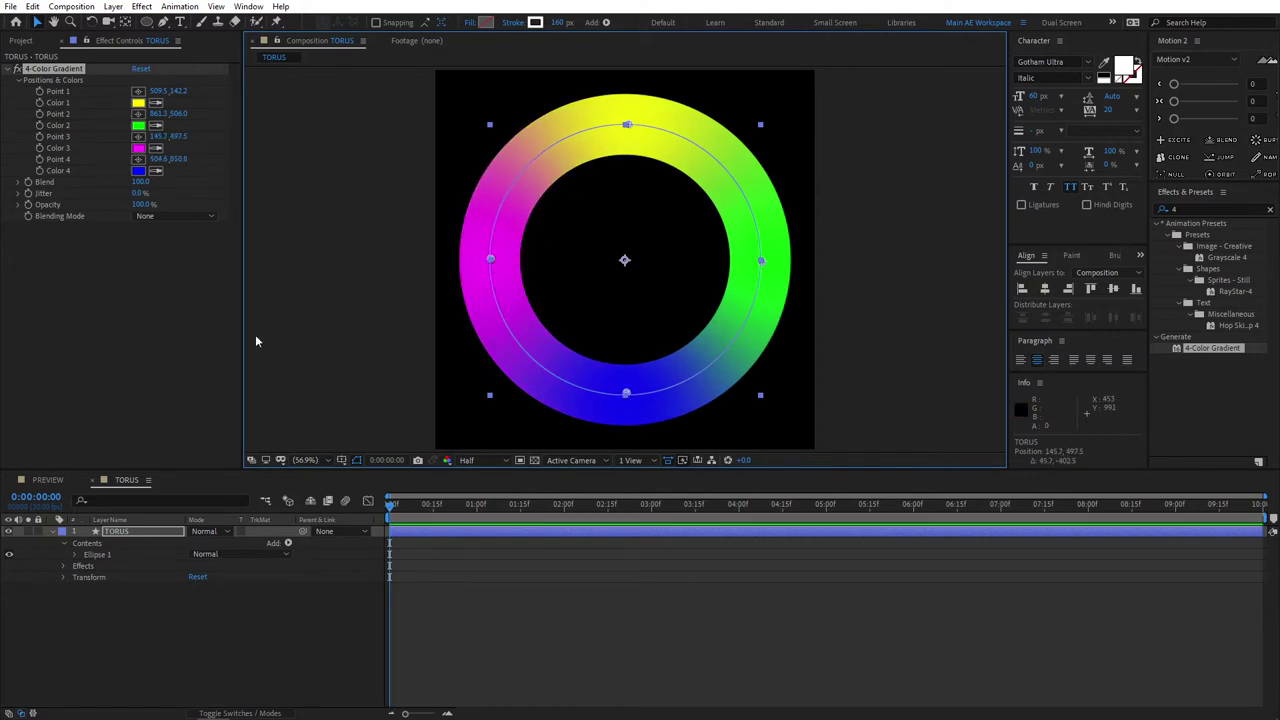
pyautogui.click(270, 635)
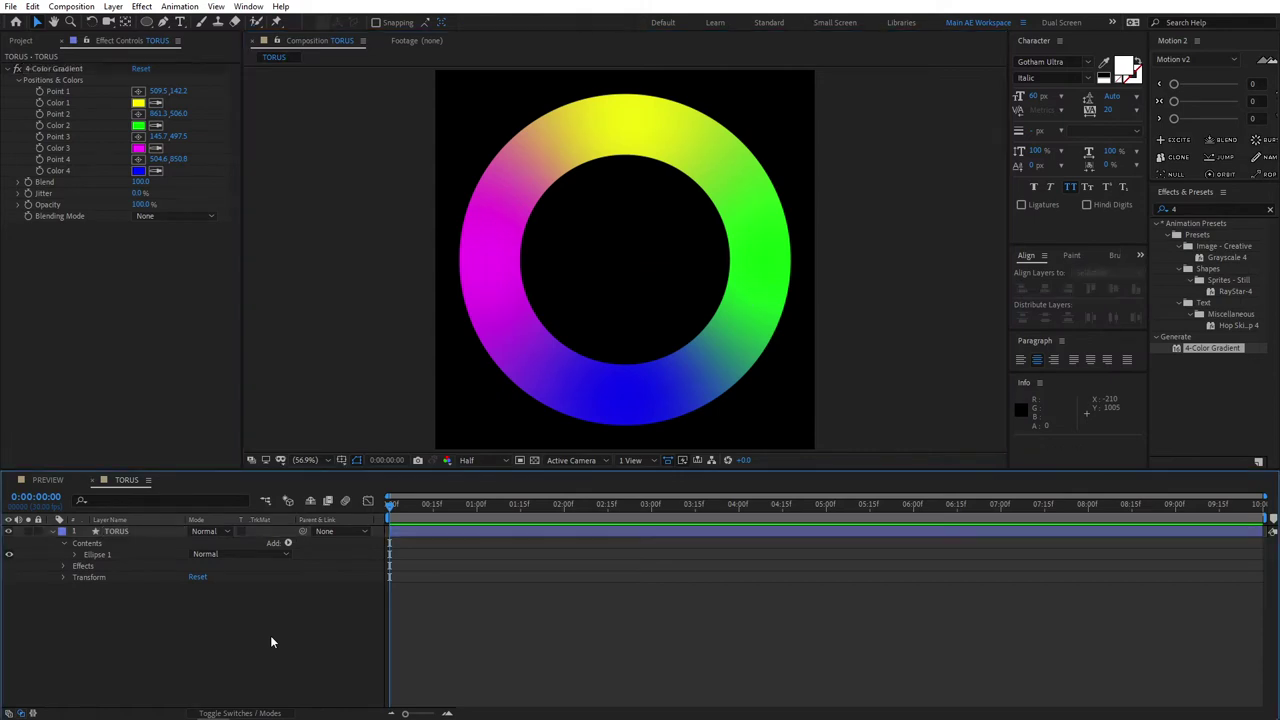
# - Duplicate the TORUS layer and rename the copy SHADOW
pyautogui.click(125, 532)
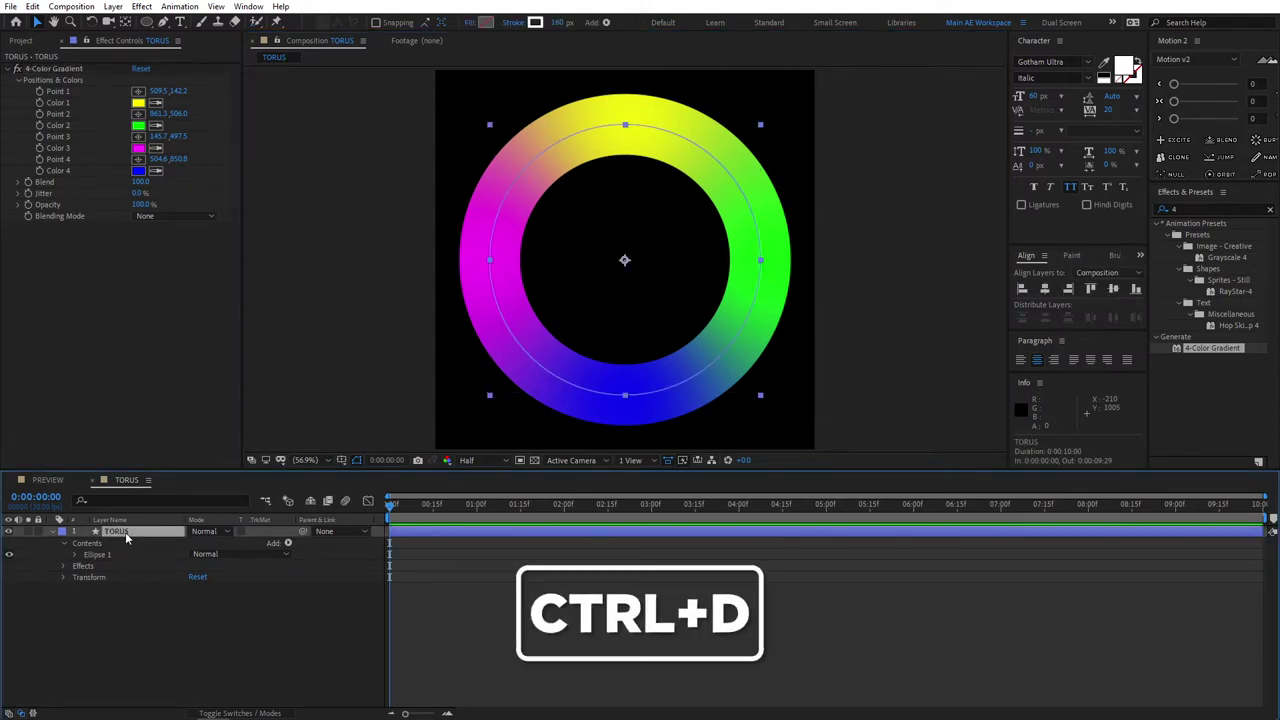
pyautogui.hotkey('ctrl', 'd')
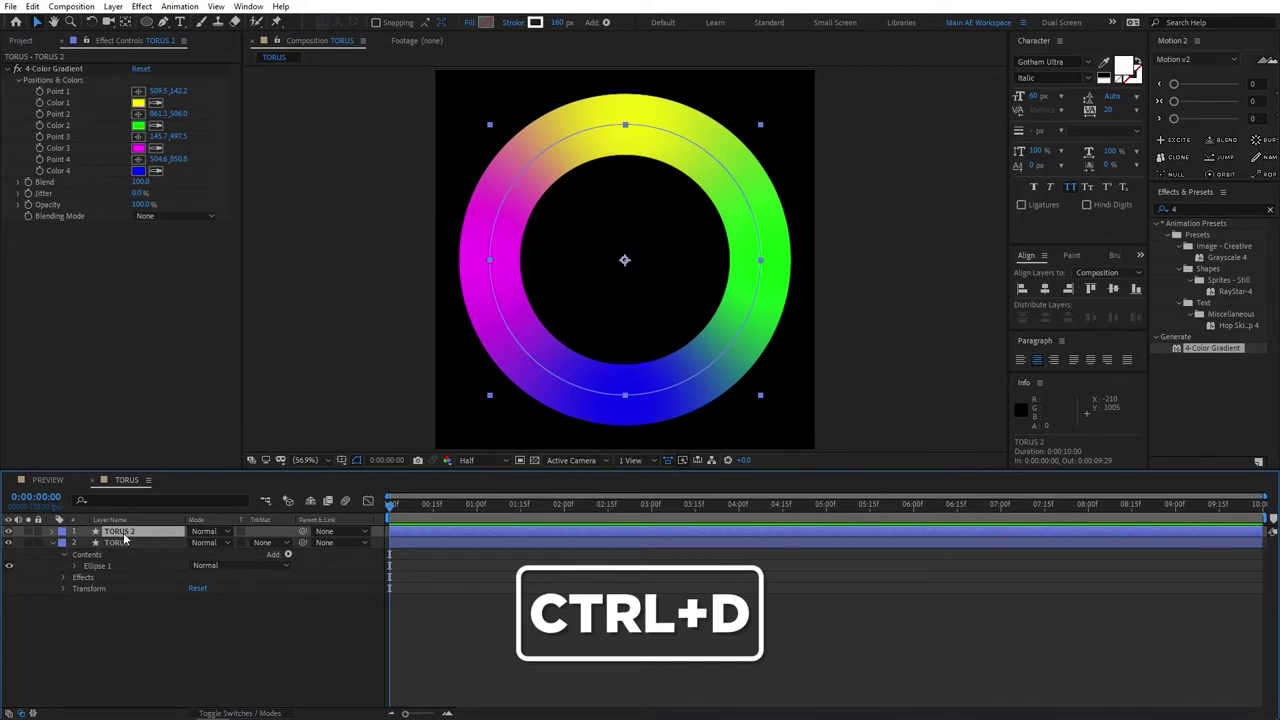
pyautogui.press('Return')
pyautogui.write('SHADO')
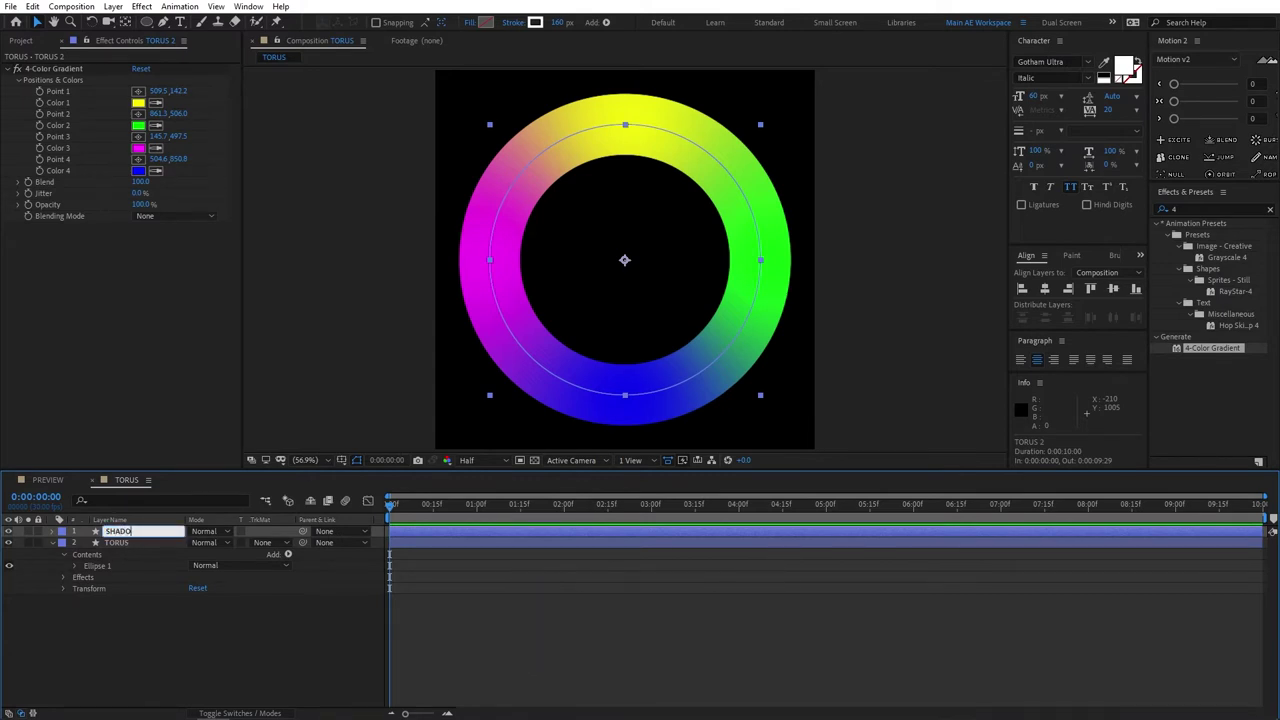
pyautogui.write('W')
pyautogui.press('Return')
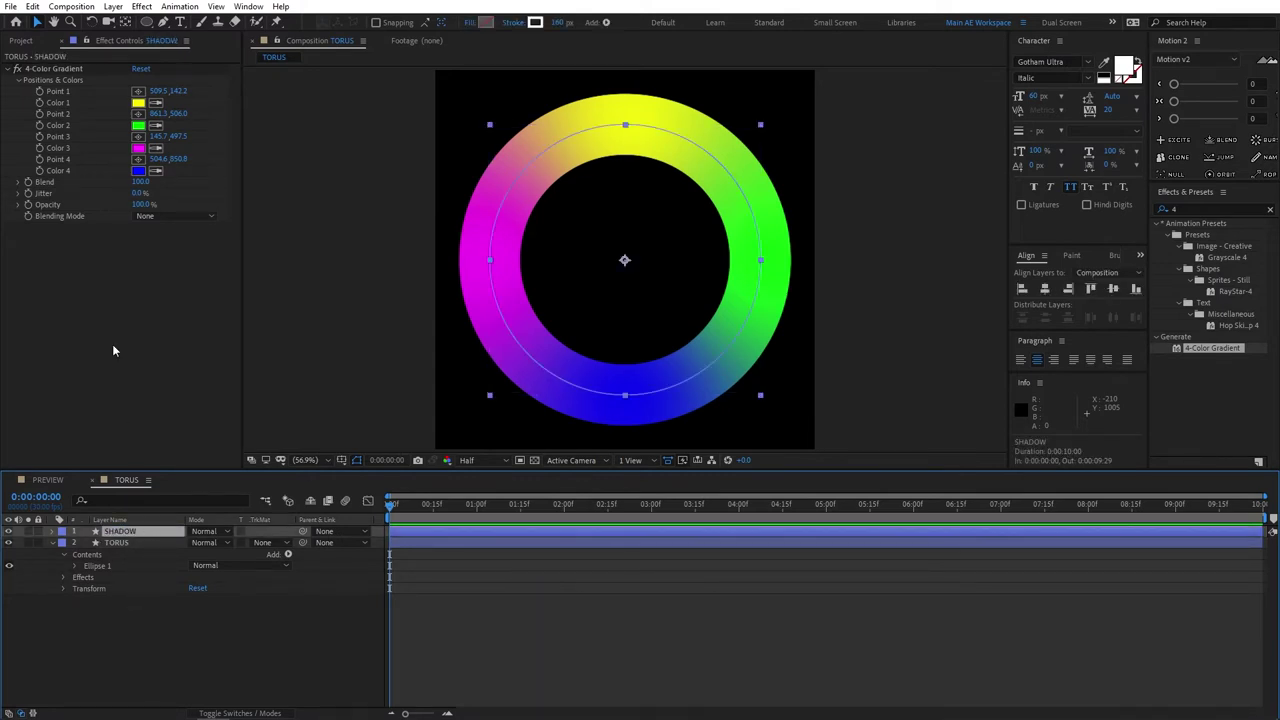
# - Remove the 4-Color Gradient from the SHADOW layer and set its stroke colour to black (000000)
pyautogui.click(44, 69)
pyautogui.press('Delete')
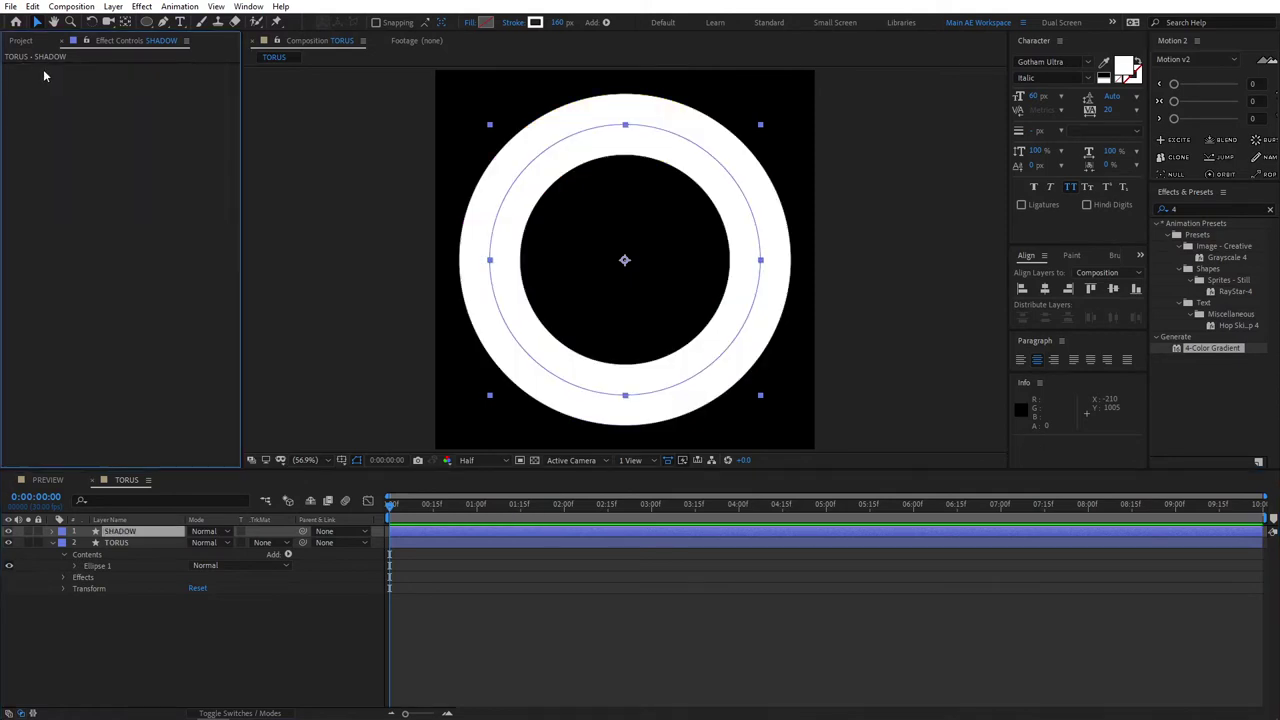
pyautogui.click(535, 22)
pyautogui.moveTo(113, 379); pyautogui.dragTo(110, 440)
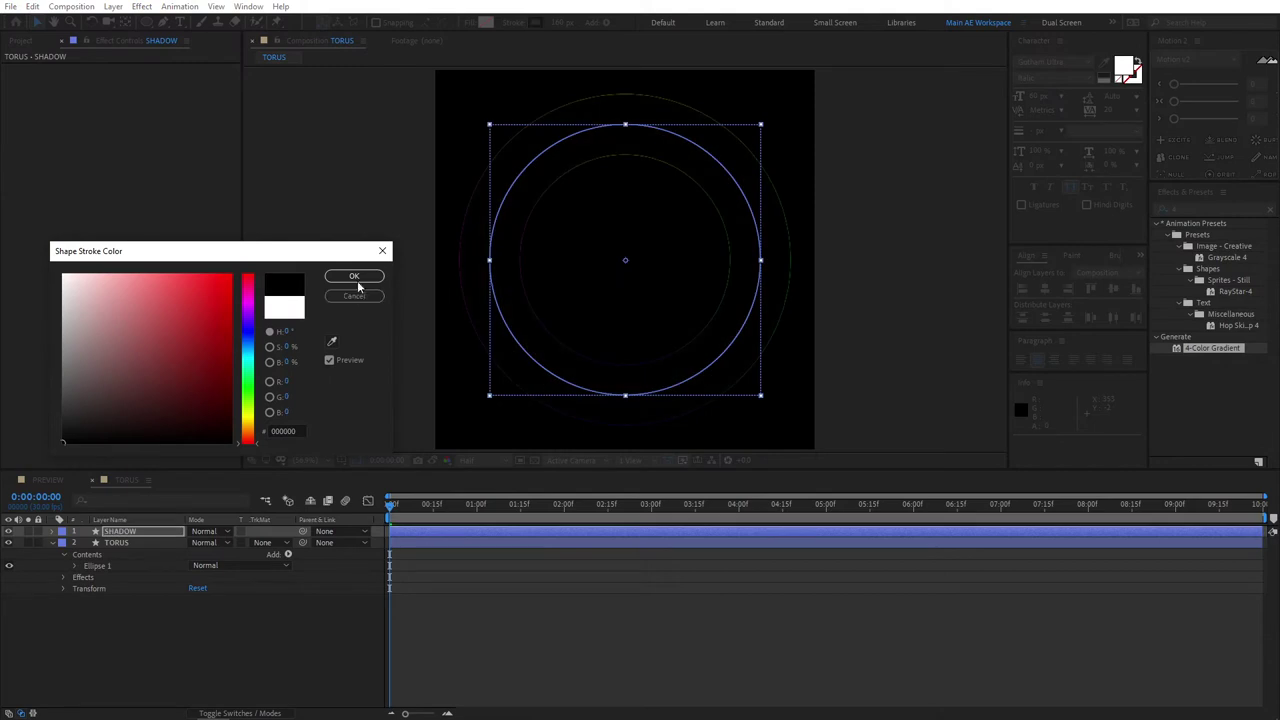
pyautogui.click(354, 276)
# - Reduce the SHADOW layer's stroke width to 80 px
pyautogui.moveTo(565, 21); pyautogui.dragTo(552, 26)
pyautogui.click(554, 23)
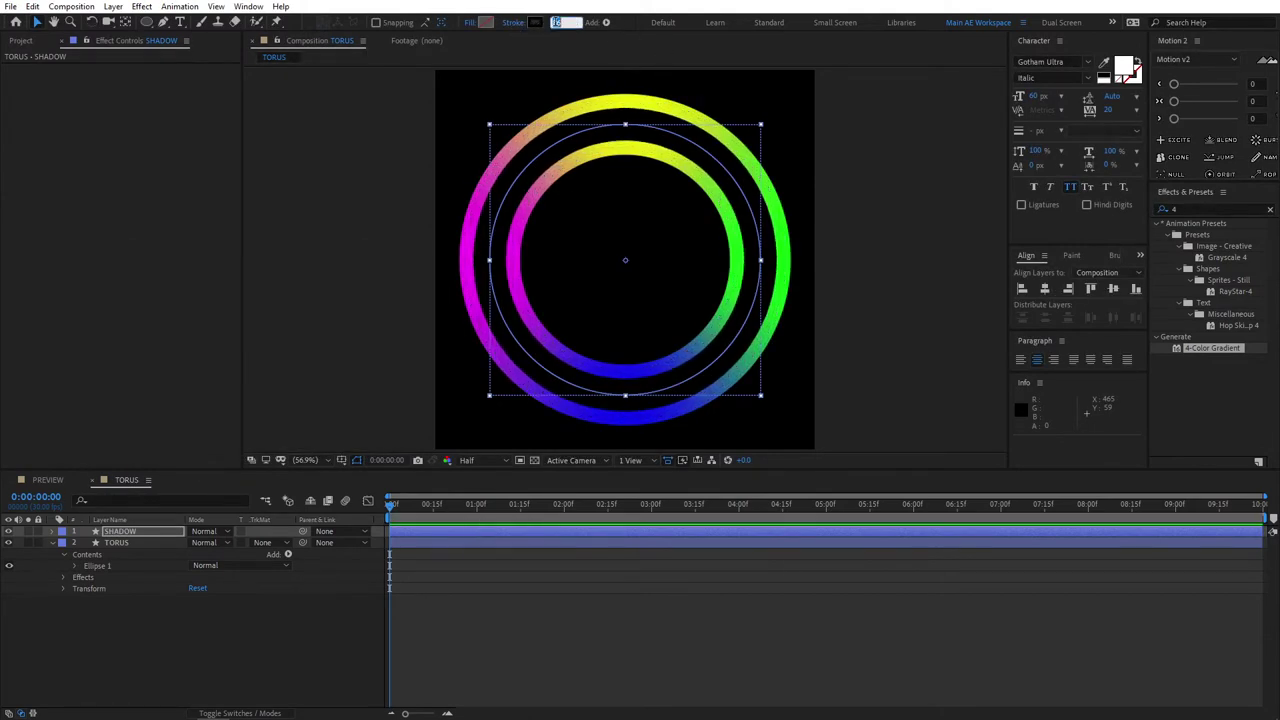
pyautogui.write('0')
pyautogui.press('Return')
pyautogui.click(237, 614)
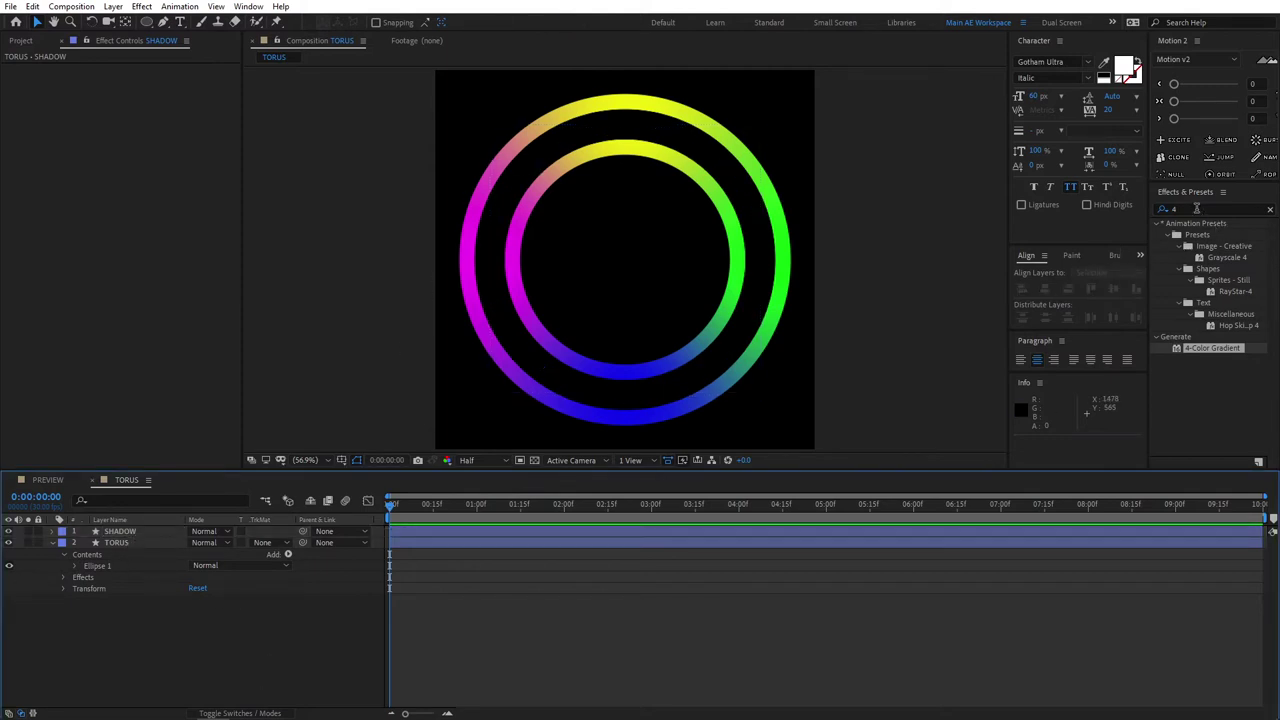
# - Find the Fast Box Blur effect and apply it to the SHADOW layer
pyautogui.press('BackSpace')
pyautogui.write('fast')
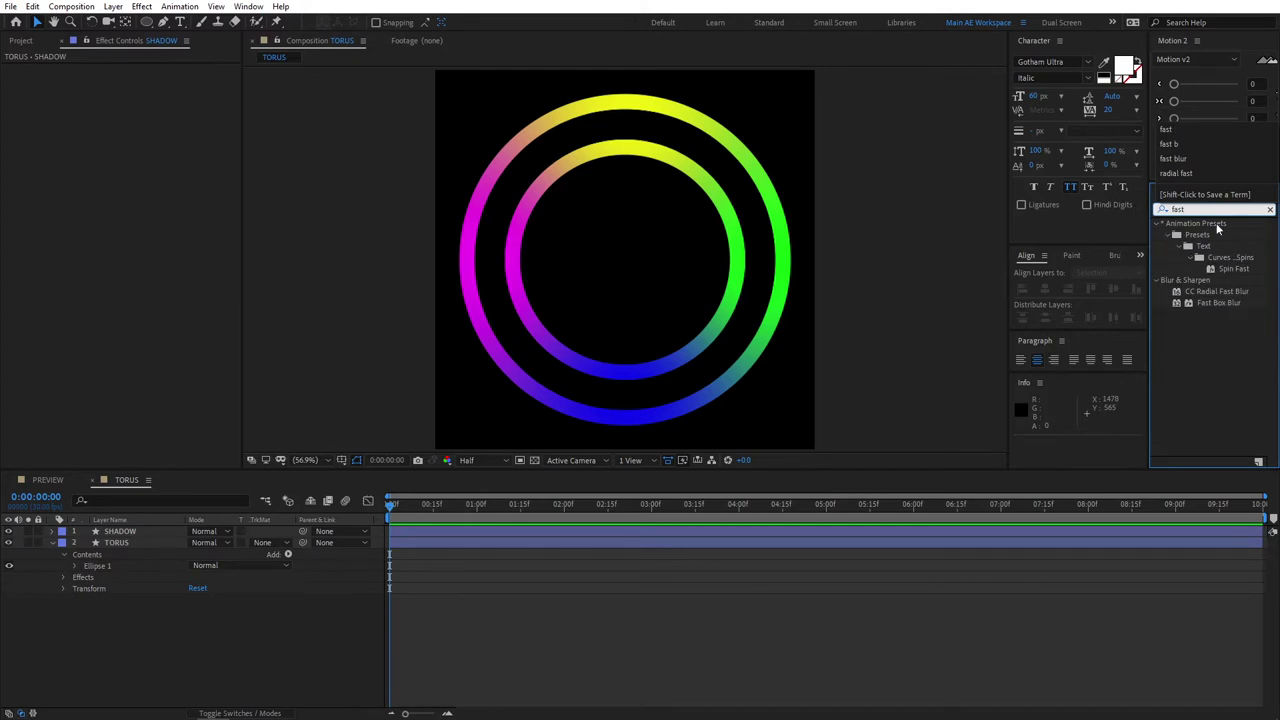
pyautogui.moveTo(1212, 305); pyautogui.dragTo(114, 535)
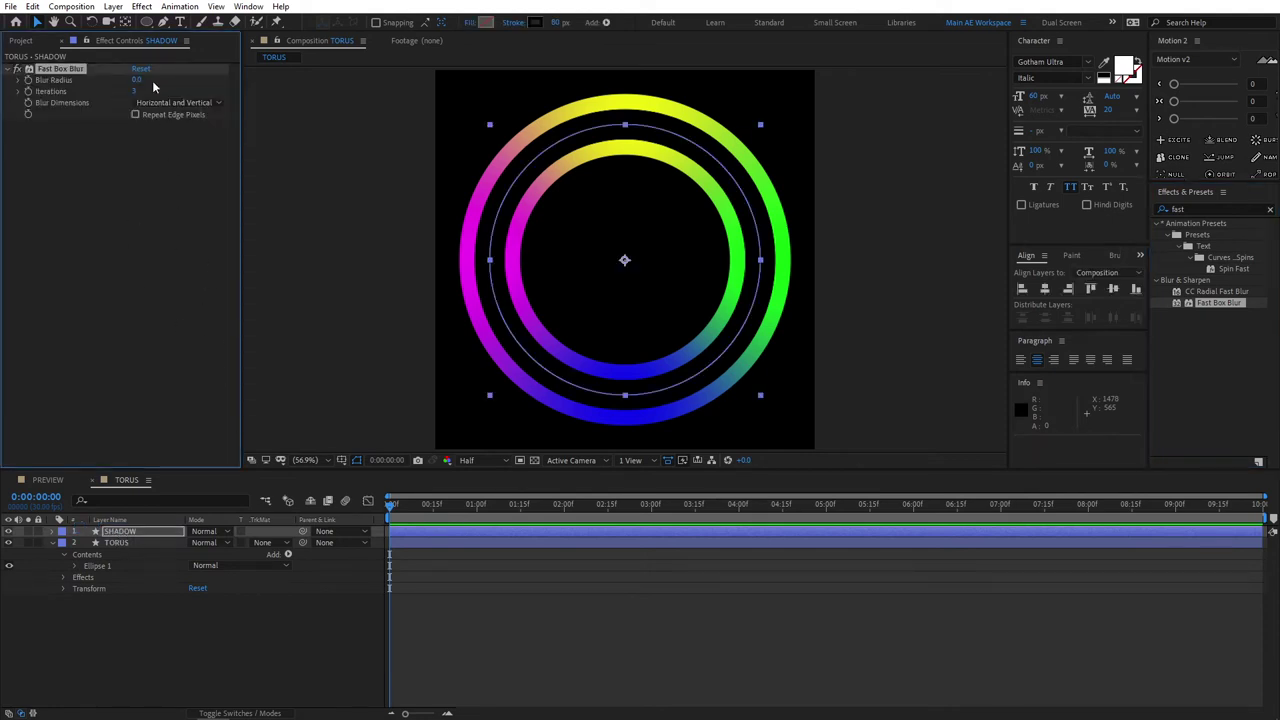
# - Set the Blur Radius of the SHADOW layer's Fast Box Blur to 40
pyautogui.moveTo(138, 79); pyautogui.dragTo(160, 78)
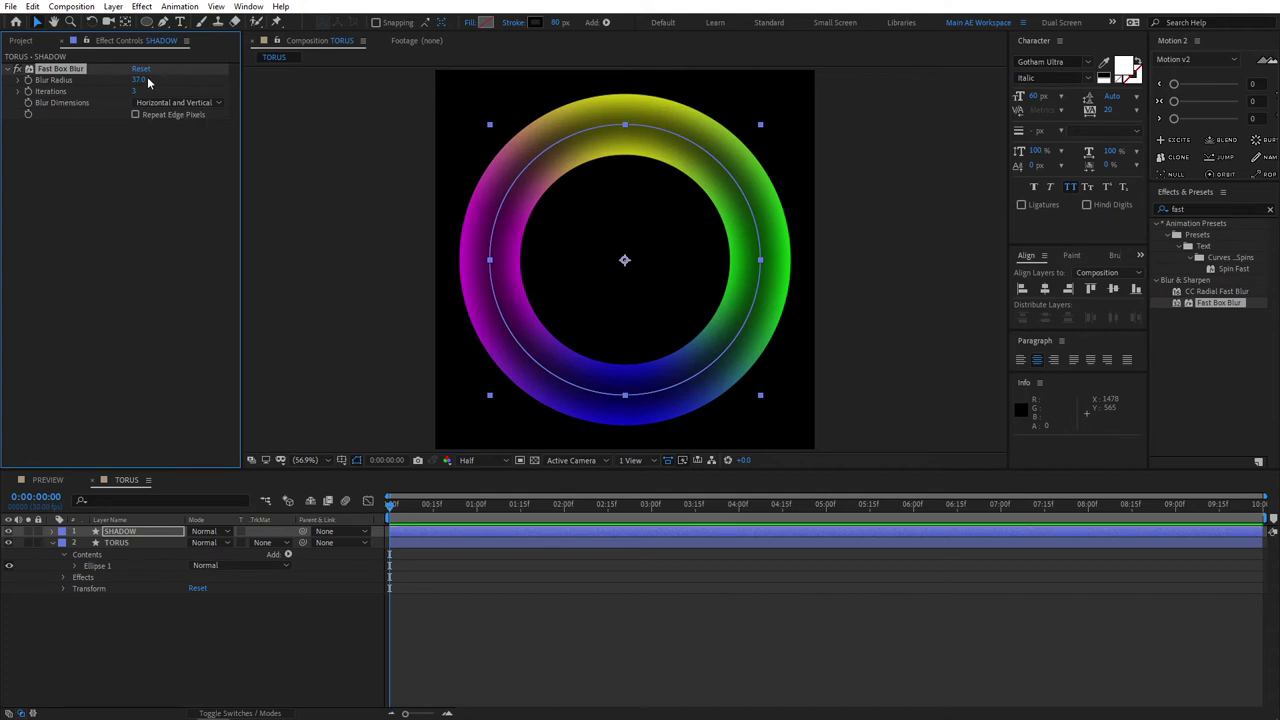
pyautogui.click(140, 79)
pyautogui.write('40')
pyautogui.press('Return')
pyautogui.click(133, 277)
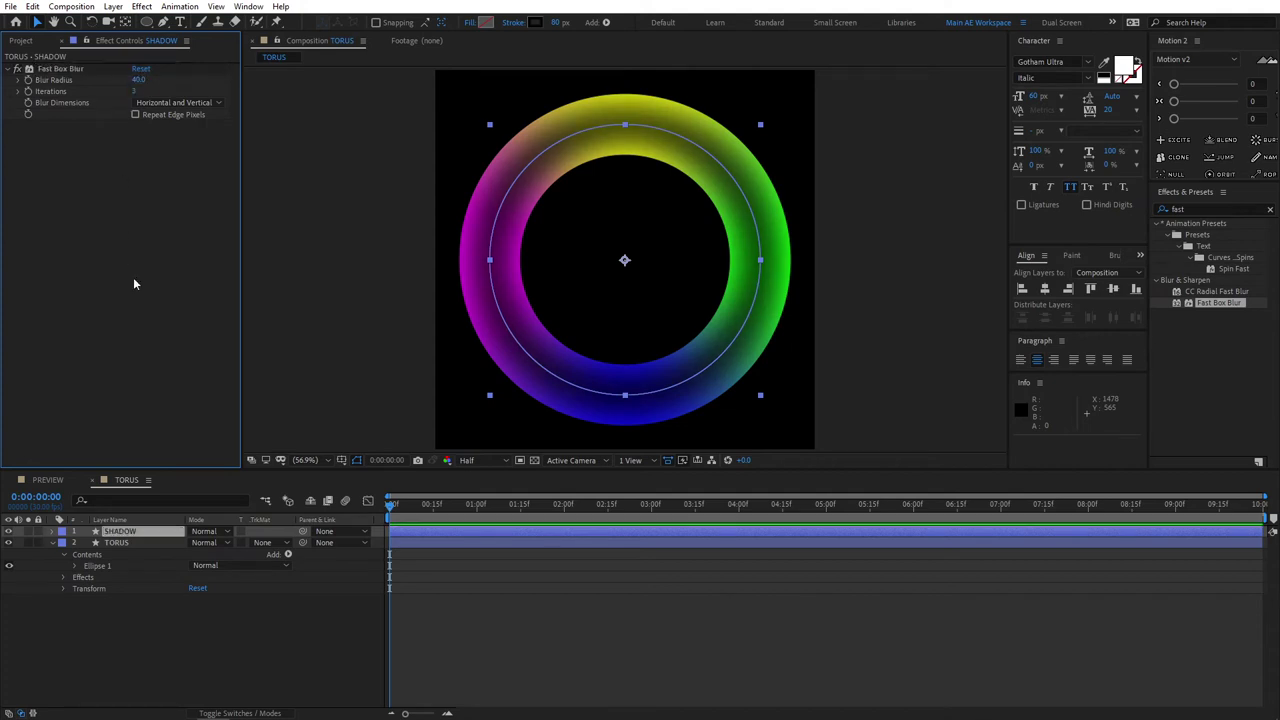
# - Toggle the SHADOW layer's visibility off and on to compare the ring with and without its shading
pyautogui.click(240, 655)
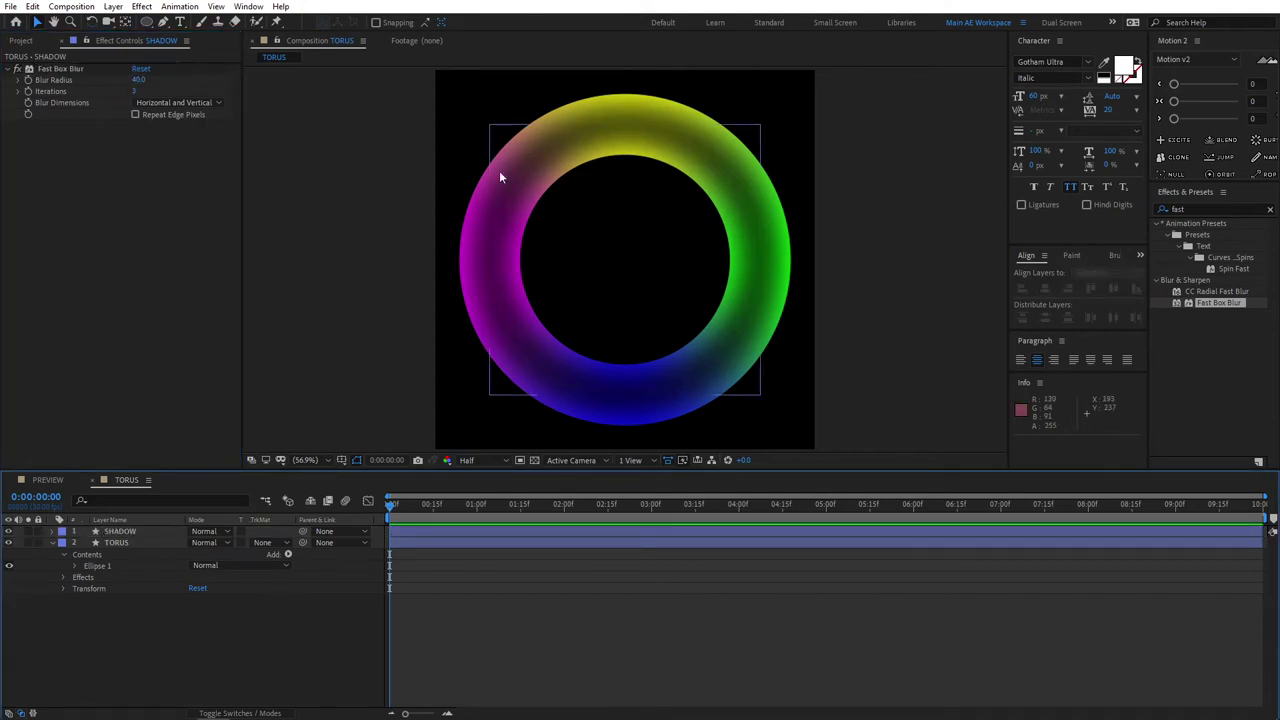
pyautogui.click(8, 532)
pyautogui.click(8, 532)
pyautogui.click(8, 532)
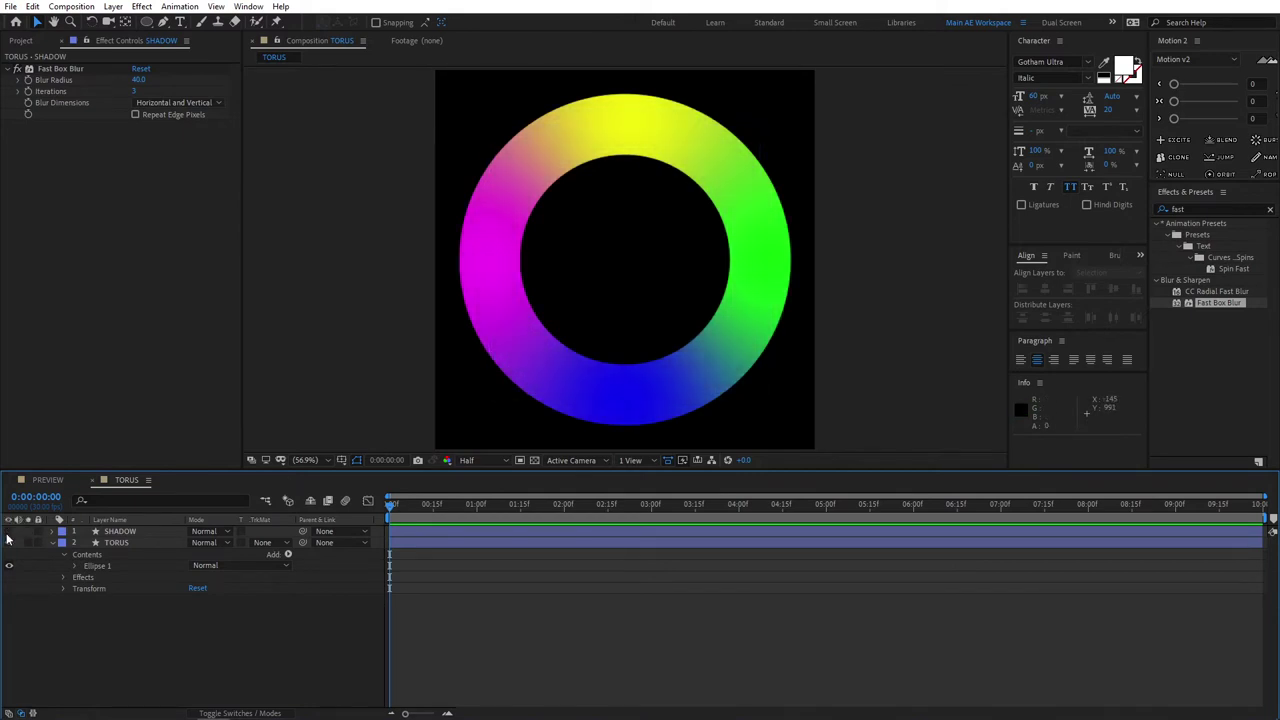
pyautogui.click(8, 532)
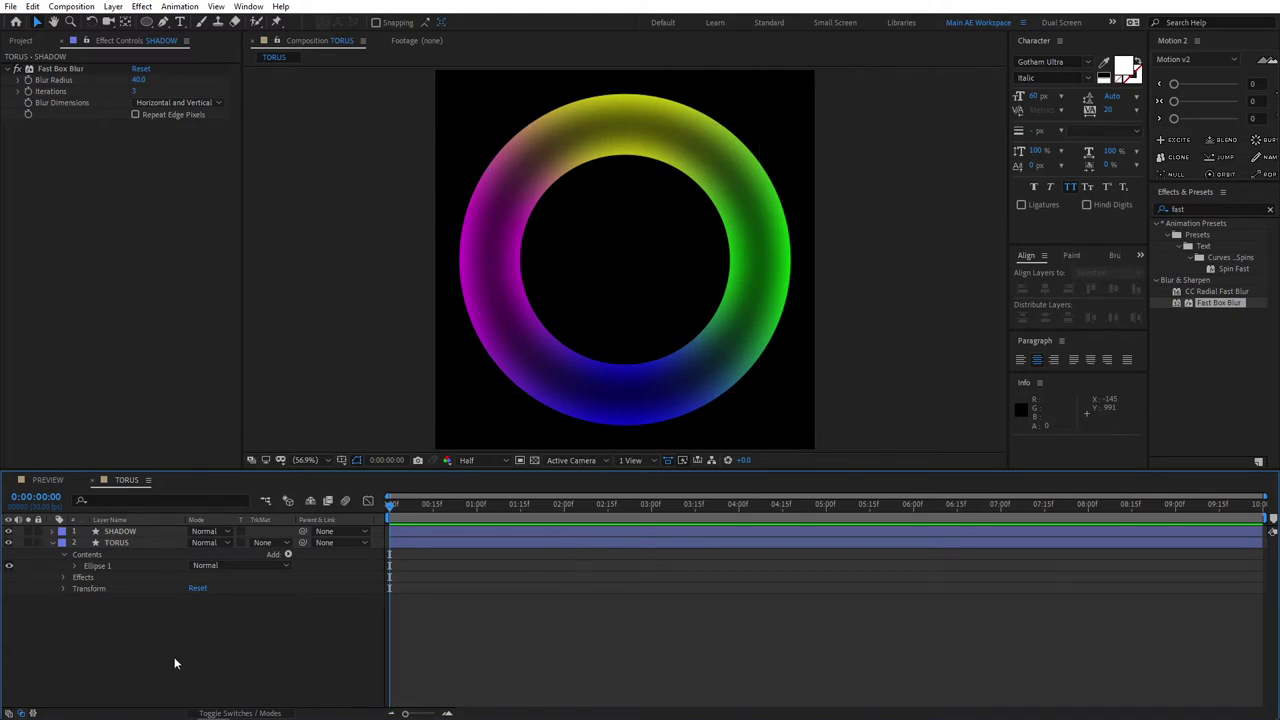
# - Duplicate the TORUS layer, place the copy above SHADOW and rename it HIGHLIGHT
pyautogui.click(126, 532)
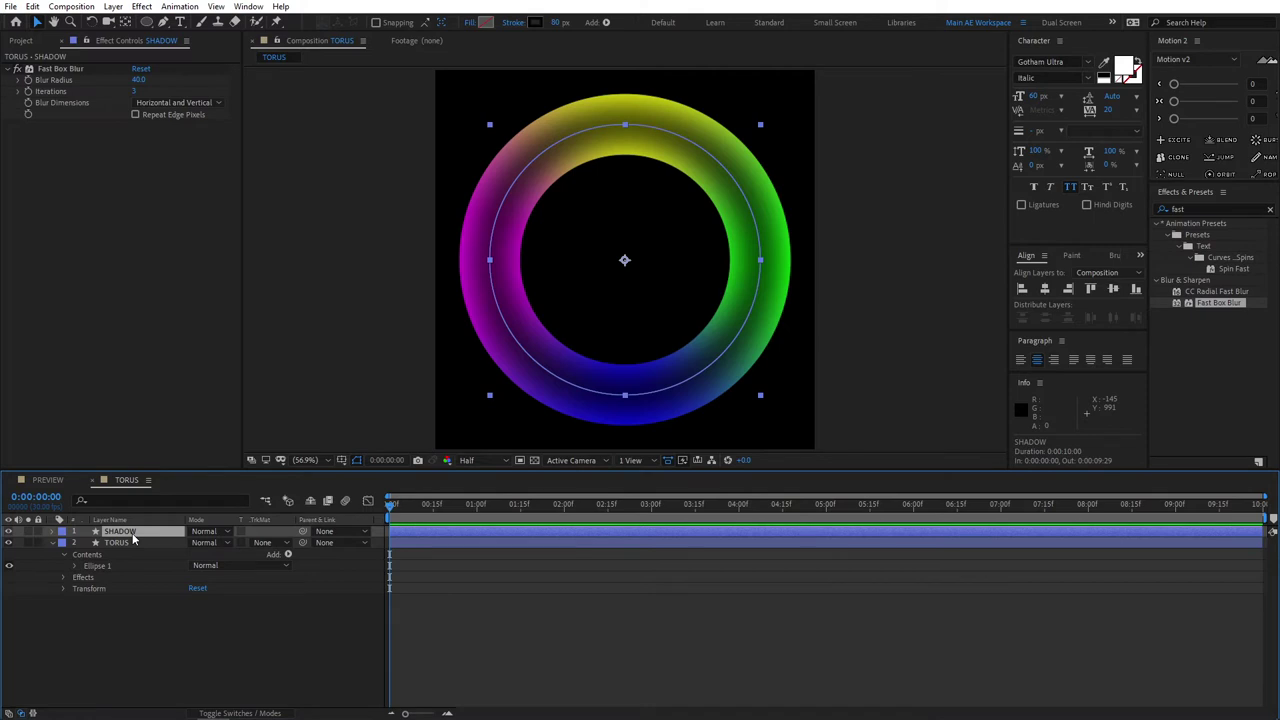
pyautogui.click(135, 542)
pyautogui.hotkey('ctrl', 'd')
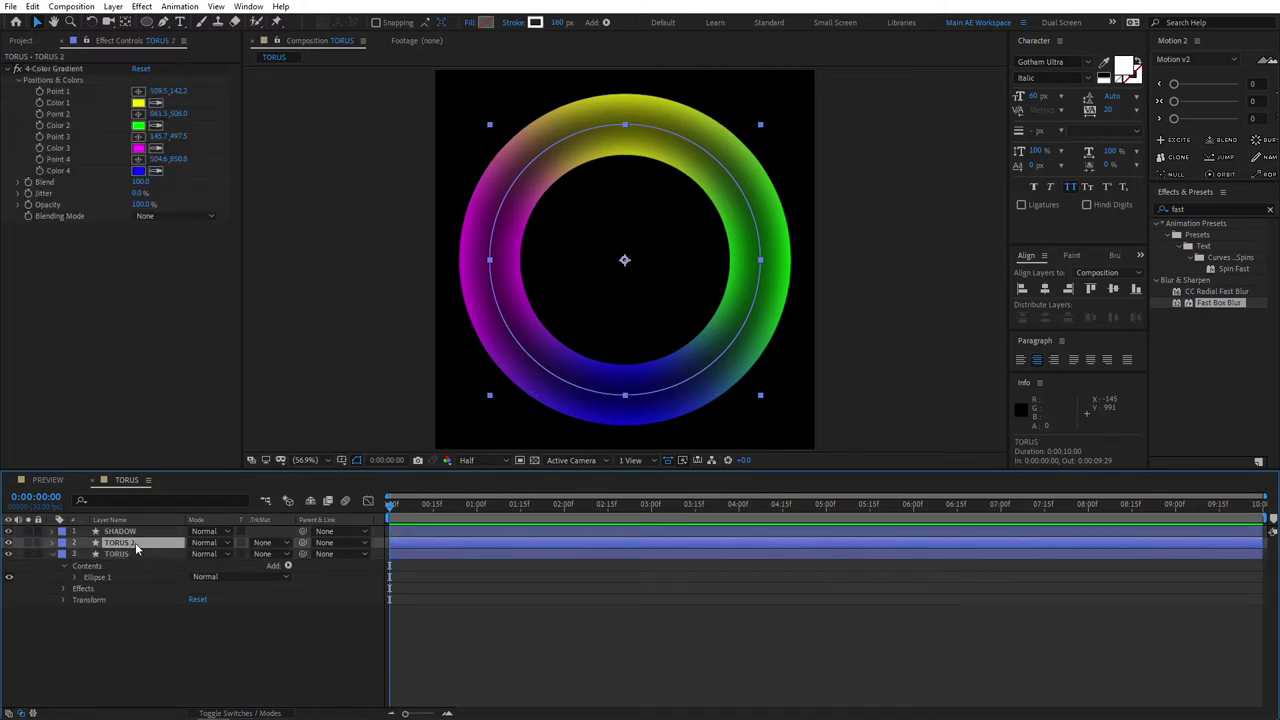
pyautogui.moveTo(138, 548); pyautogui.dragTo(141, 527)
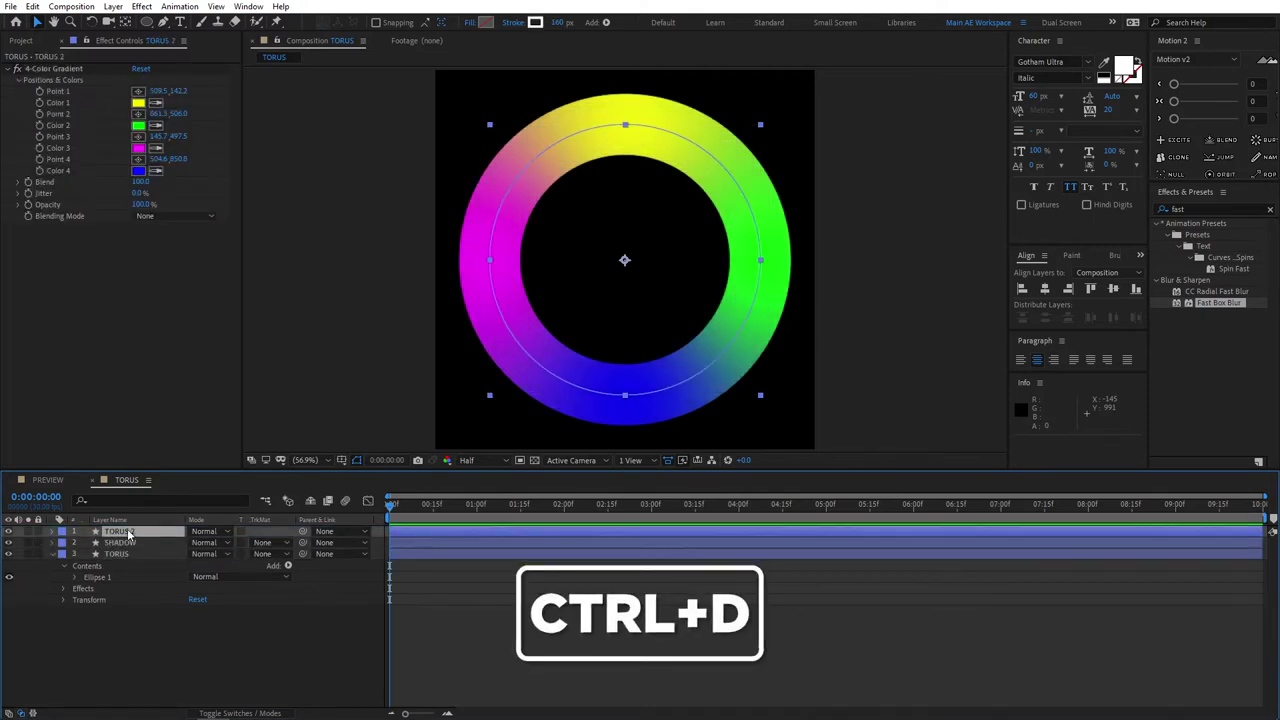
pyautogui.press('Return')
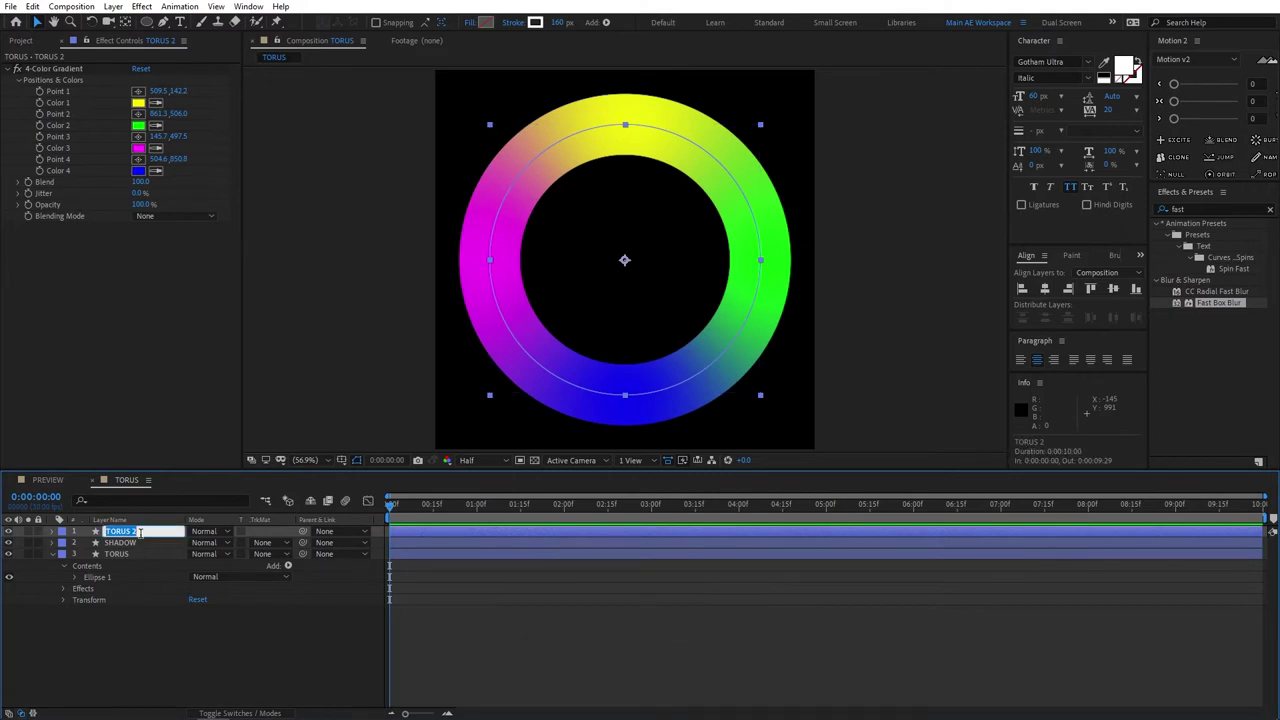
pyautogui.write('HIGHLIGHT')
pyautogui.press('Return')
pyautogui.click(150, 657)
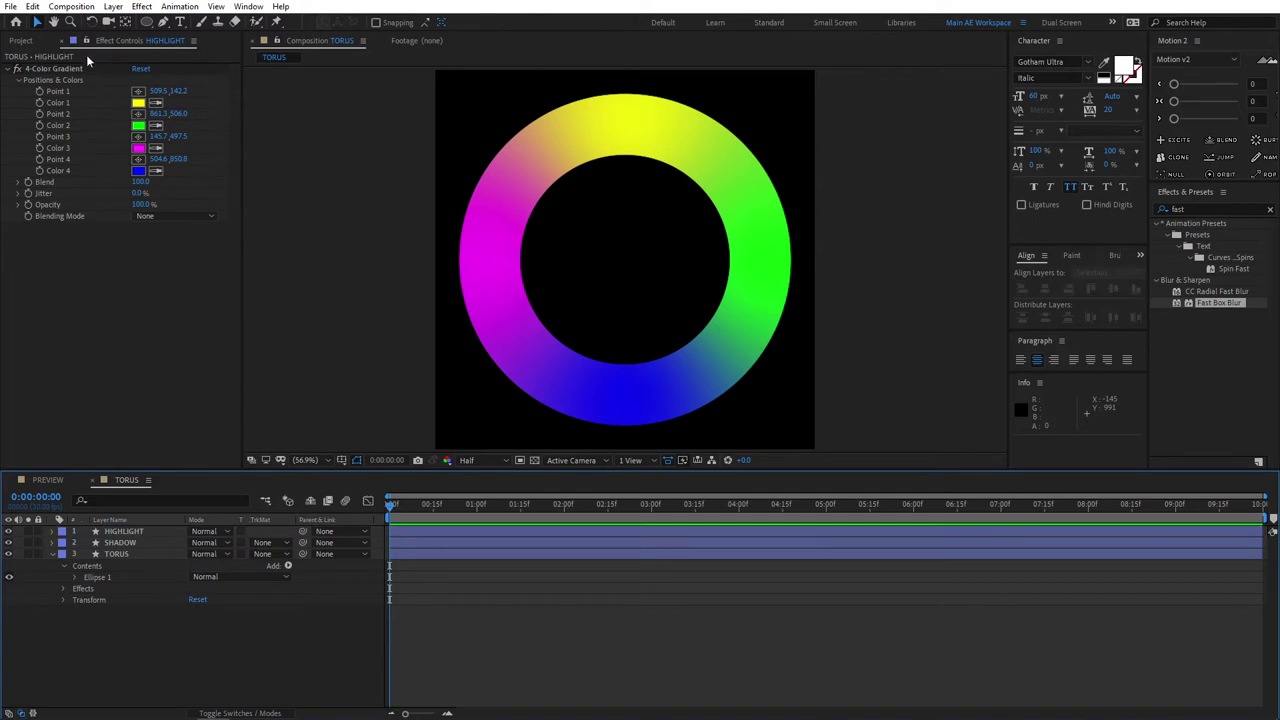
# - Remove the 4-Color Gradient effect from the HIGHLIGHT layer
pyautogui.click(136, 531)
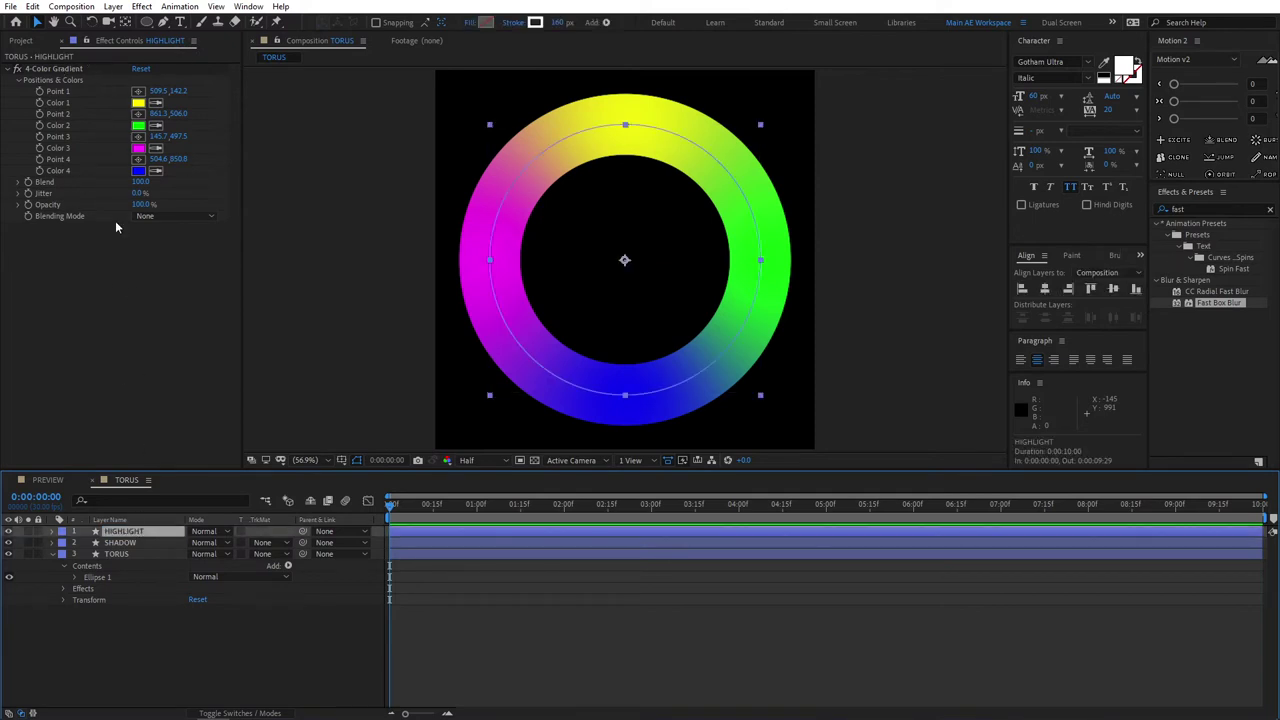
pyautogui.click(55, 68)
pyautogui.press('Delete')
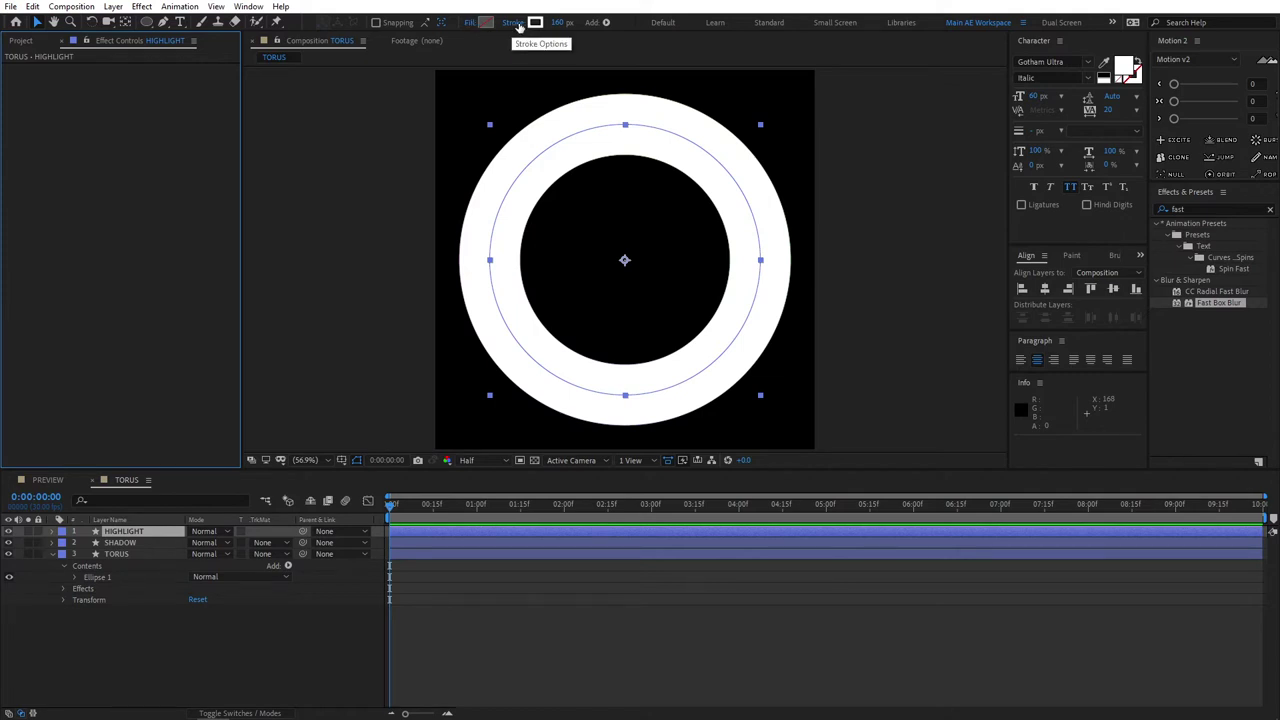
# - Set the HIGHLIGHT ellipse's stroke to None and its fill to Radial Gradient
pyautogui.click(519, 24)
pyautogui.click(531, 166)
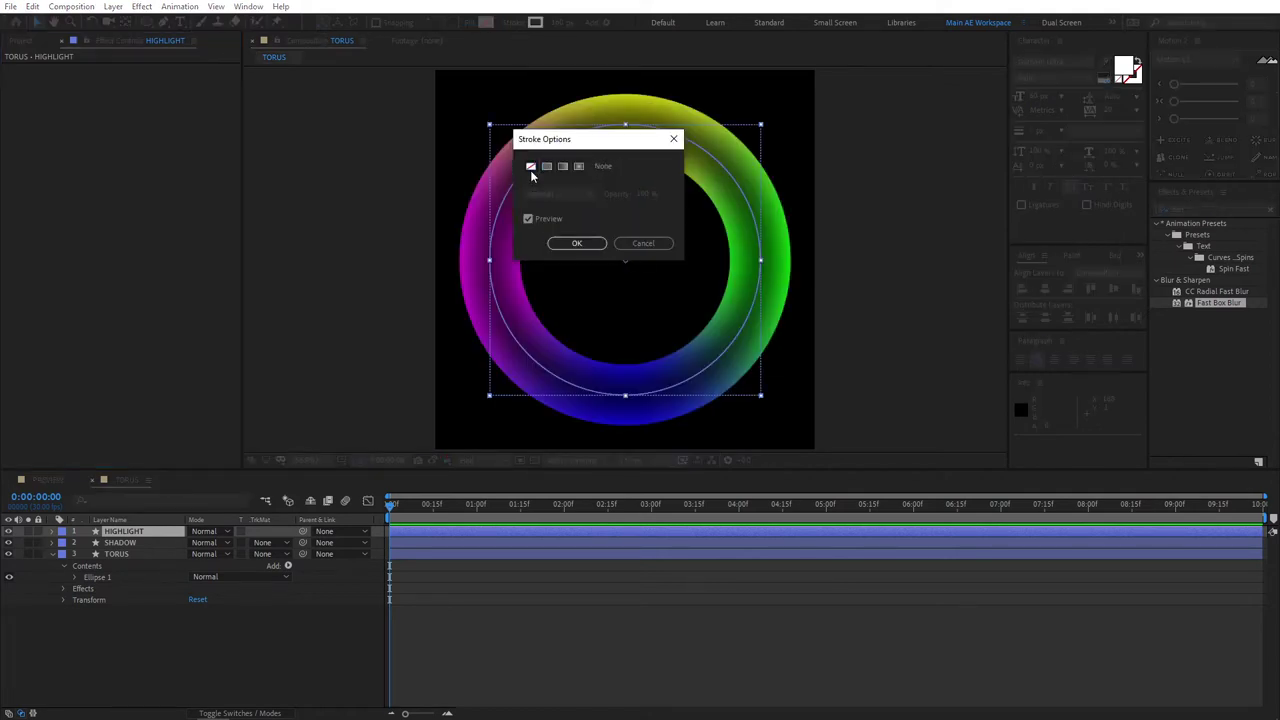
pyautogui.click(585, 248)
pyautogui.click(471, 22)
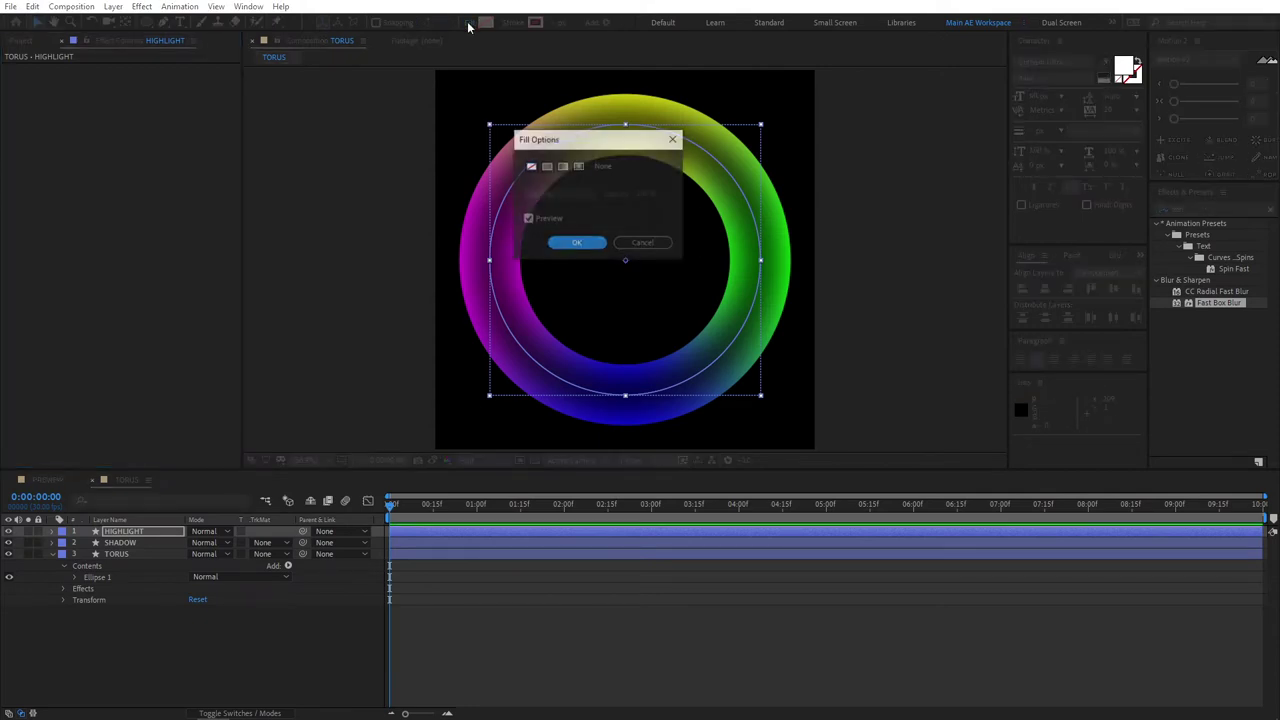
pyautogui.click(579, 166)
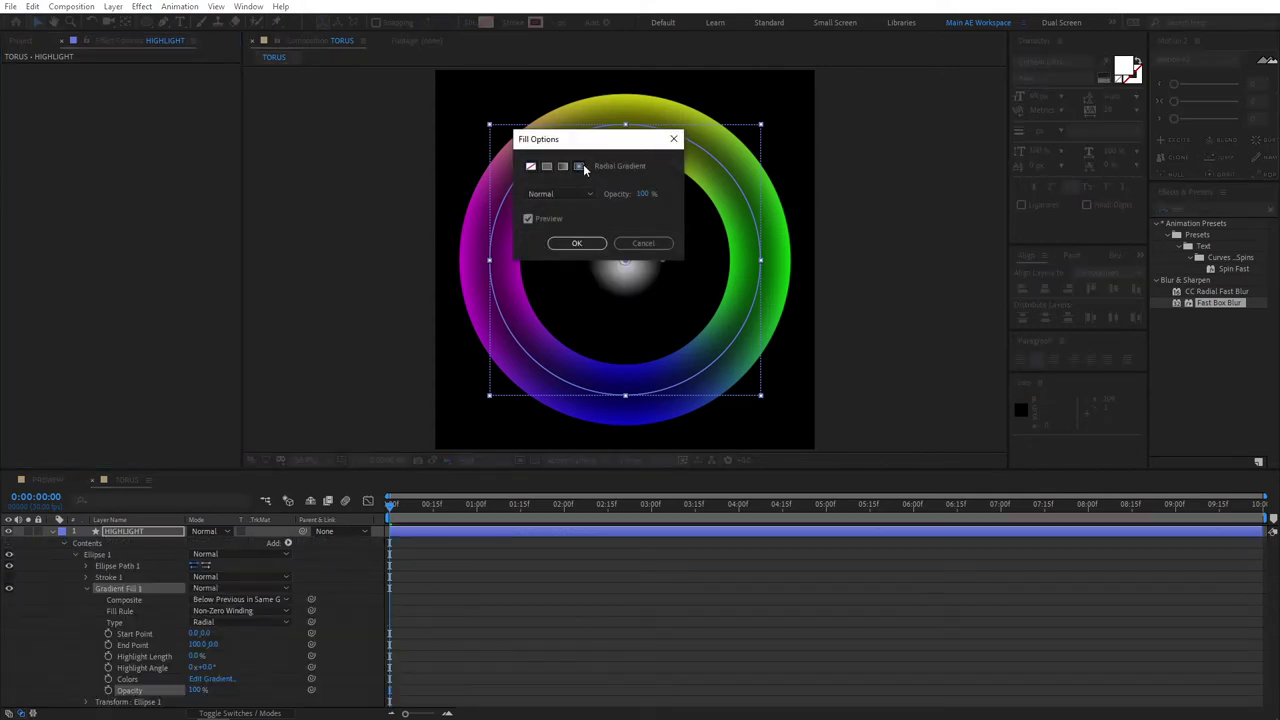
pyautogui.click(579, 244)
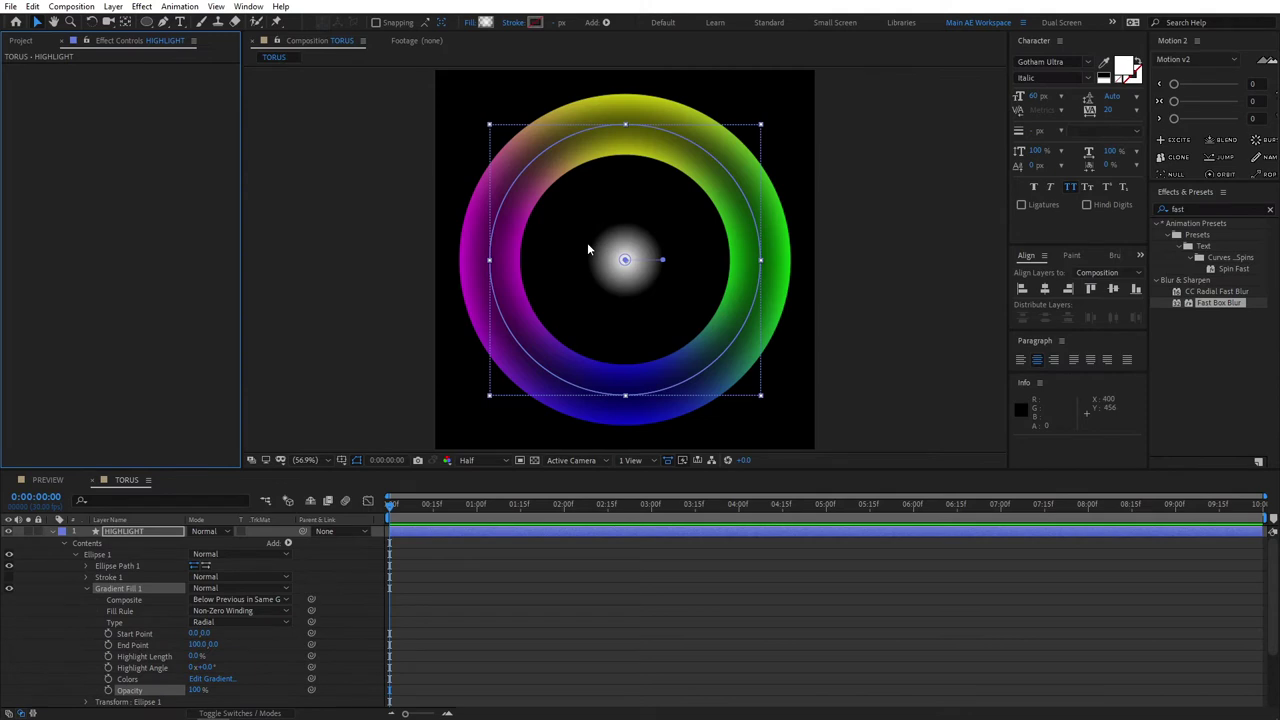
# - Keep HIGHLIGHT's gradient fill white (FFFFFF) at both colour stops, with the end opacity stop at 0%
pyautogui.click(203, 681)
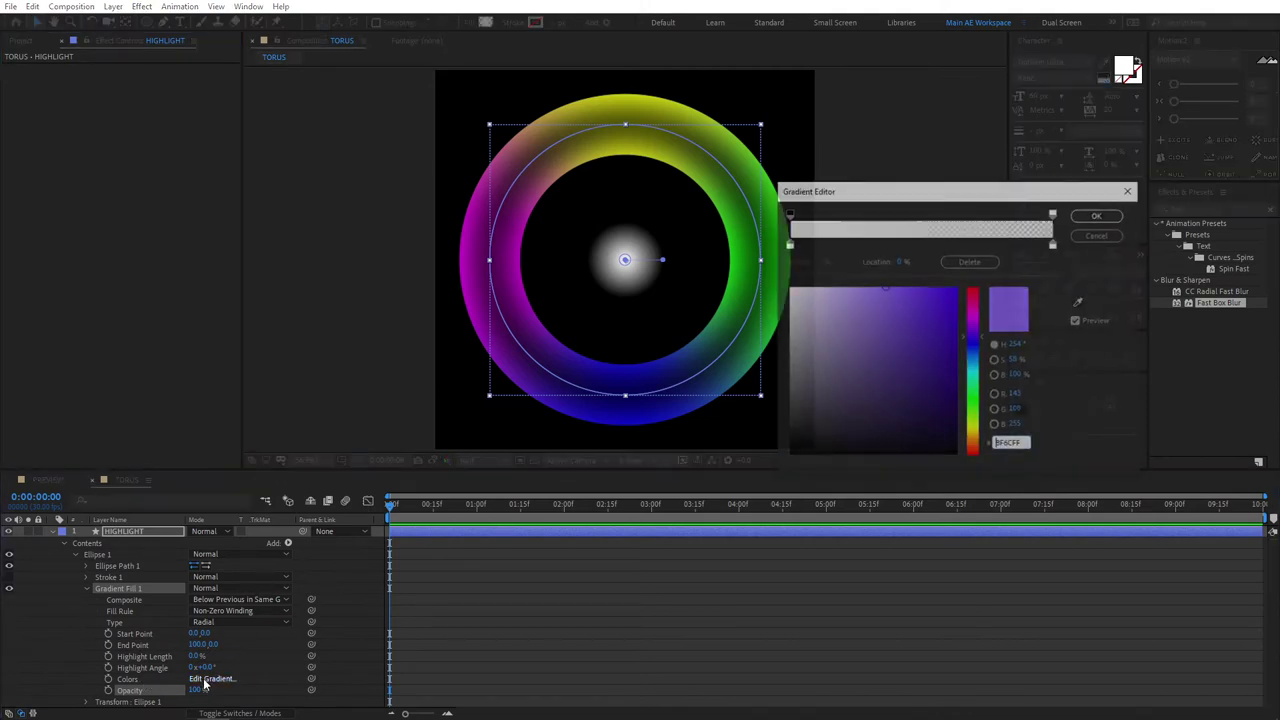
pyautogui.click(788, 245)
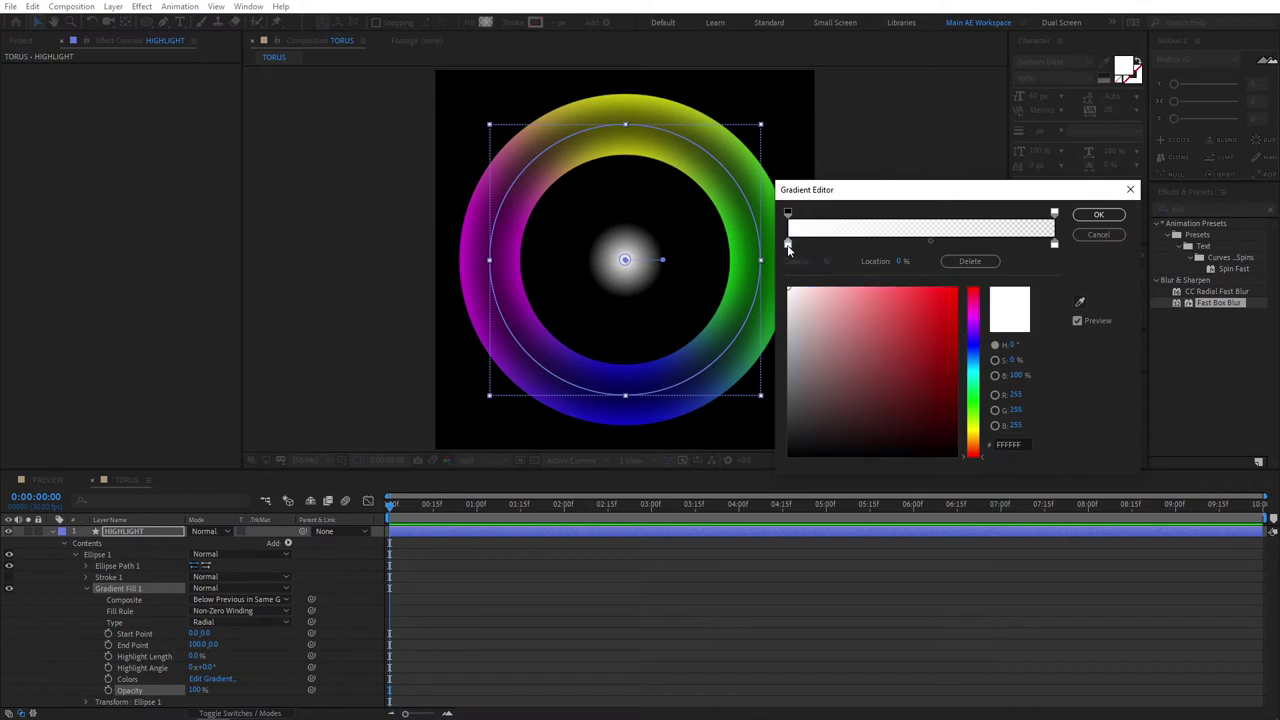
pyautogui.click(1055, 244)
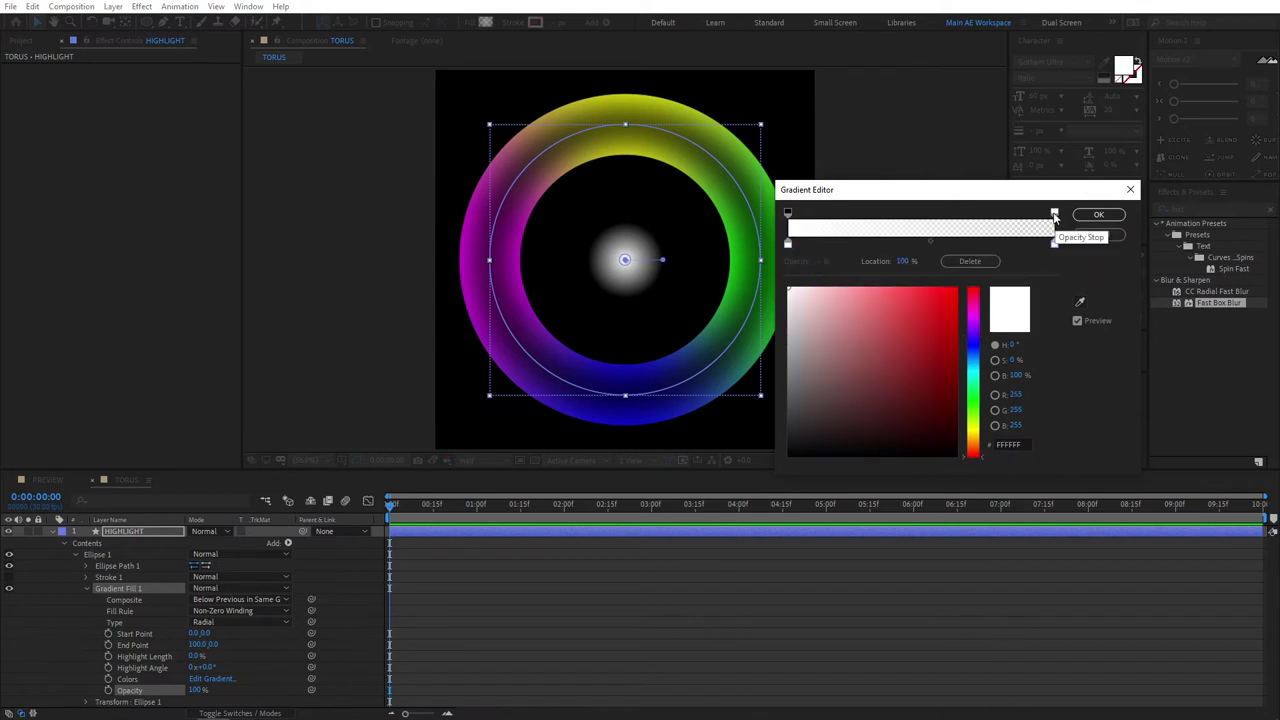
pyautogui.click(1055, 215)
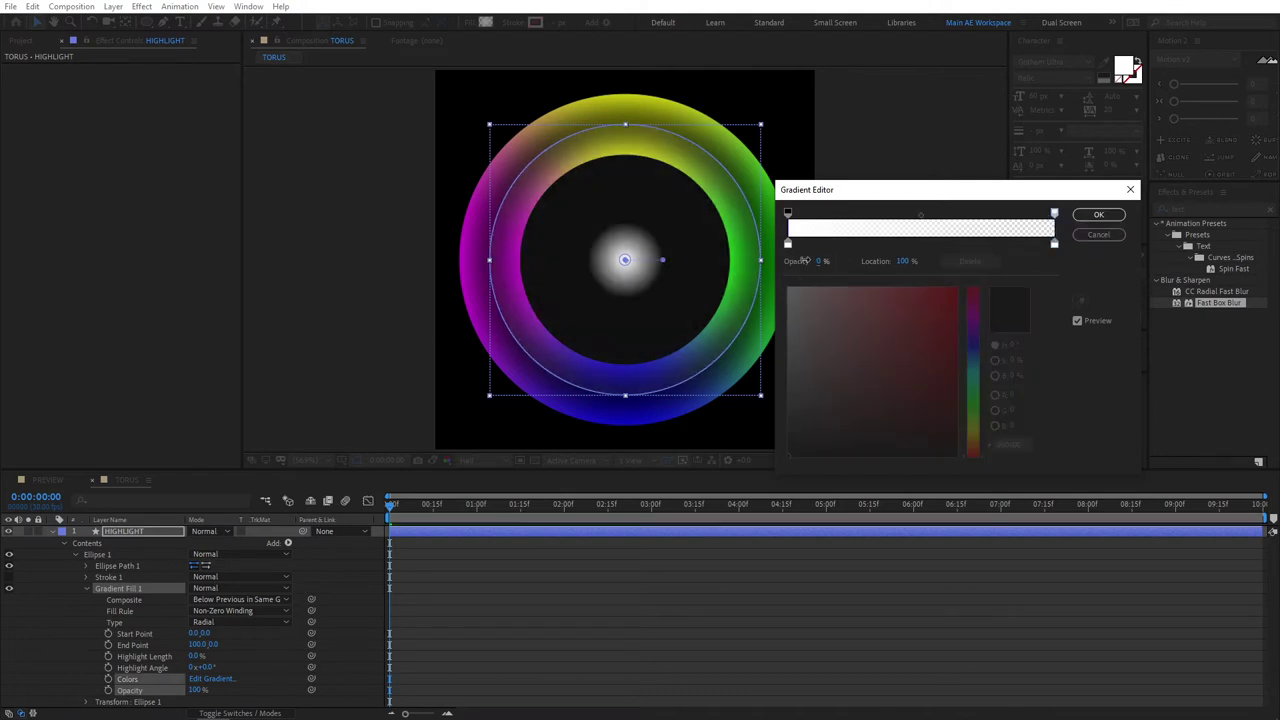
pyautogui.click(1098, 214)
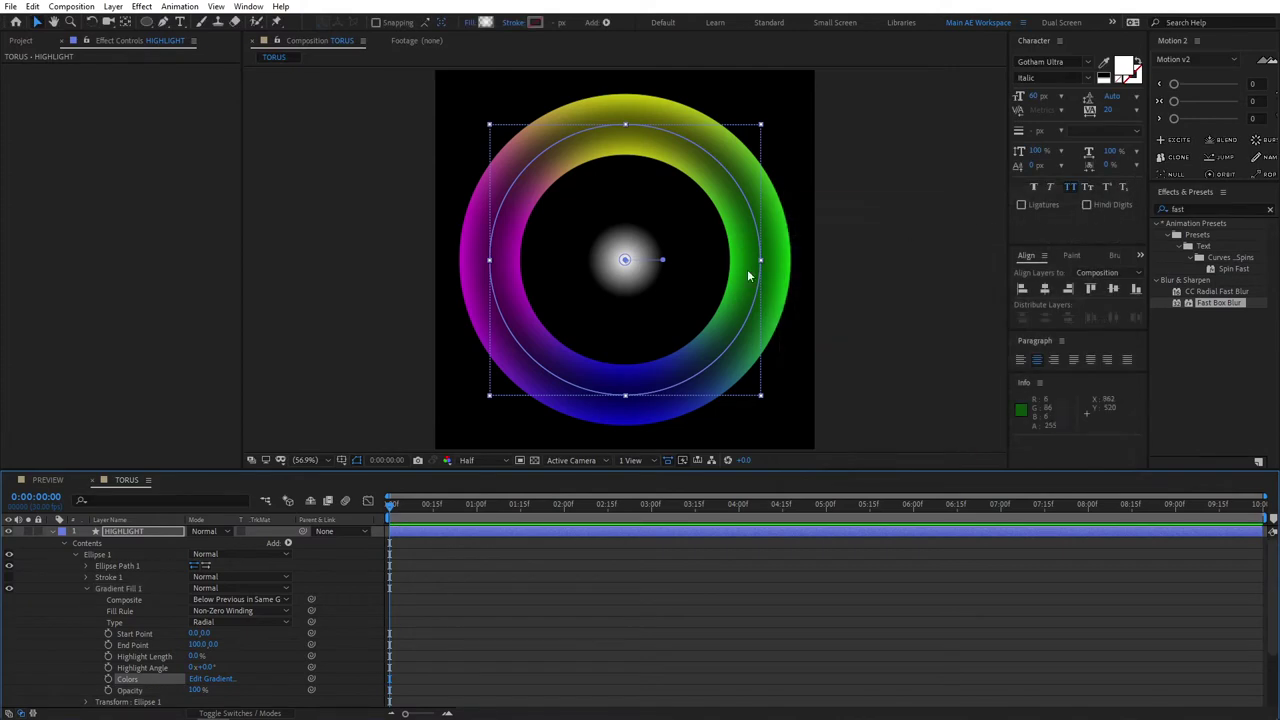
# - Extend the HIGHLIGHT gradient's end point horizontally to about 321, 0 and collapse the layer's properties
pyautogui.moveTo(665, 262); pyautogui.dragTo(750, 263)
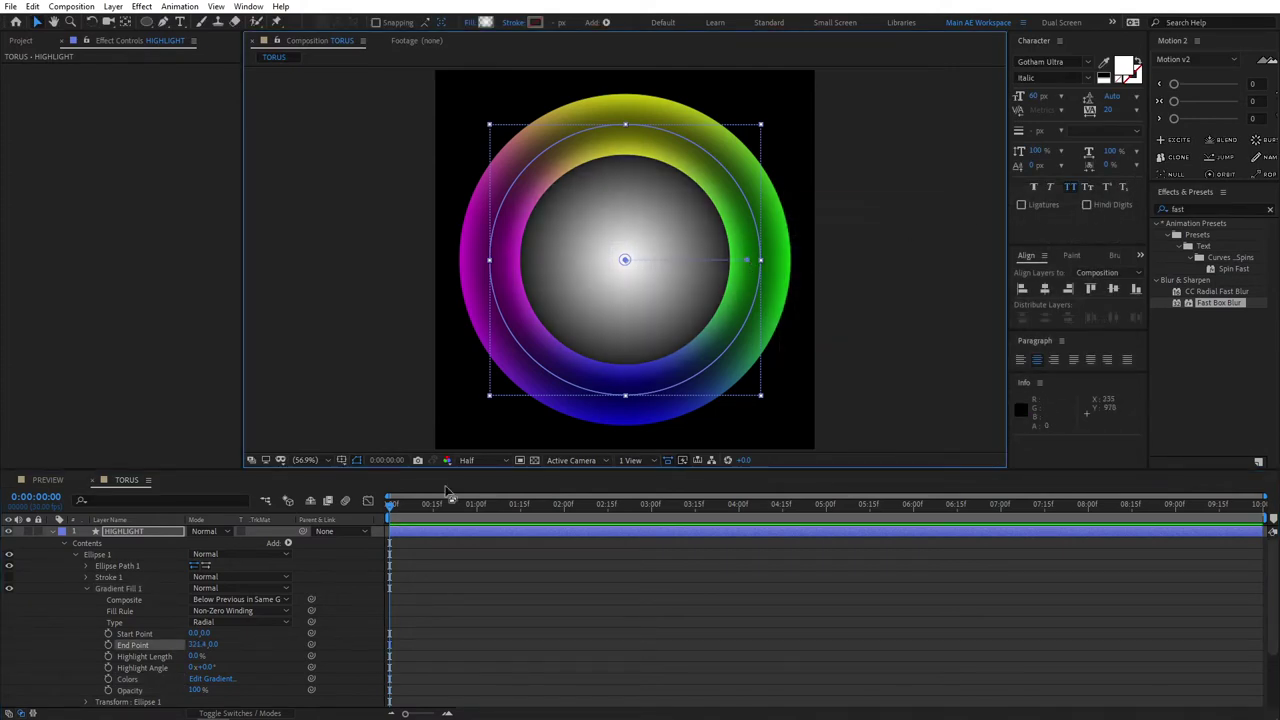
pyautogui.click(53, 532)
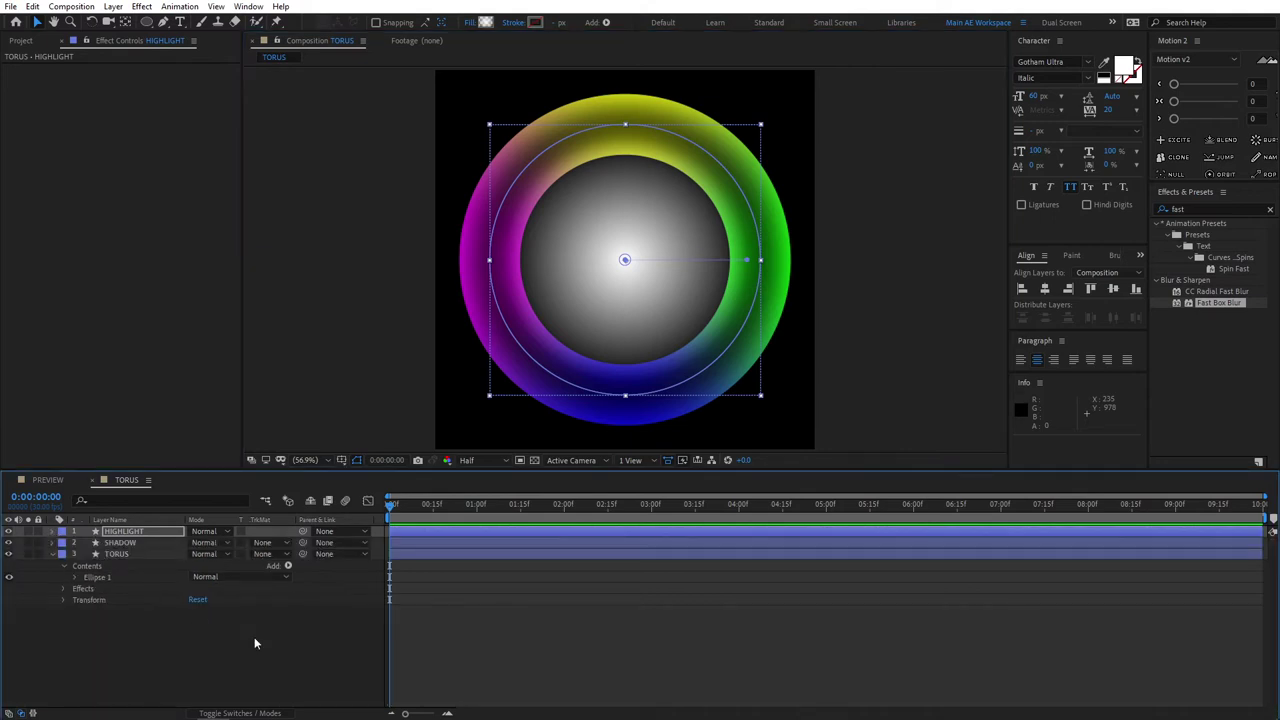
pyautogui.click(257, 643)
# - Duplicate the TORUS layer, place the copy at the top of the layer stack and rename it MASK
pyautogui.click(118, 555)
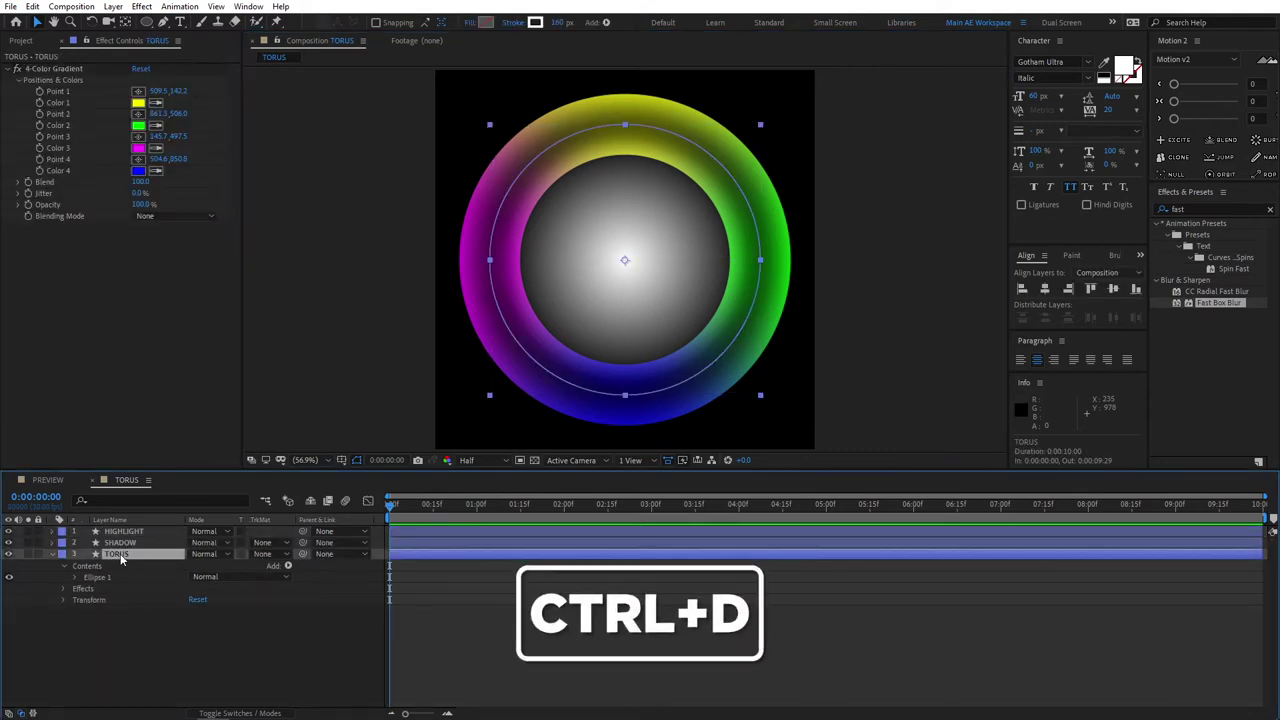
pyautogui.hotkey('ctrl', 'd')
pyautogui.moveTo(120, 558); pyautogui.dragTo(135, 533)
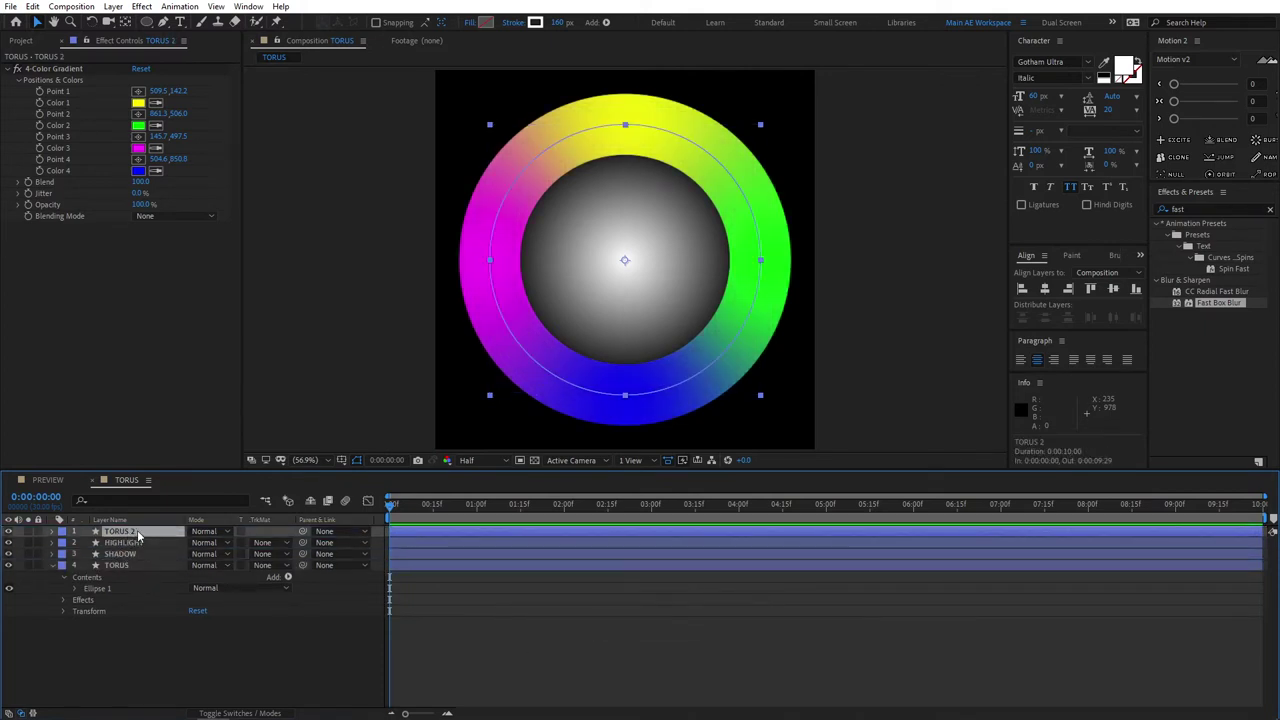
pyautogui.press('Return')
pyautogui.write('MAS')
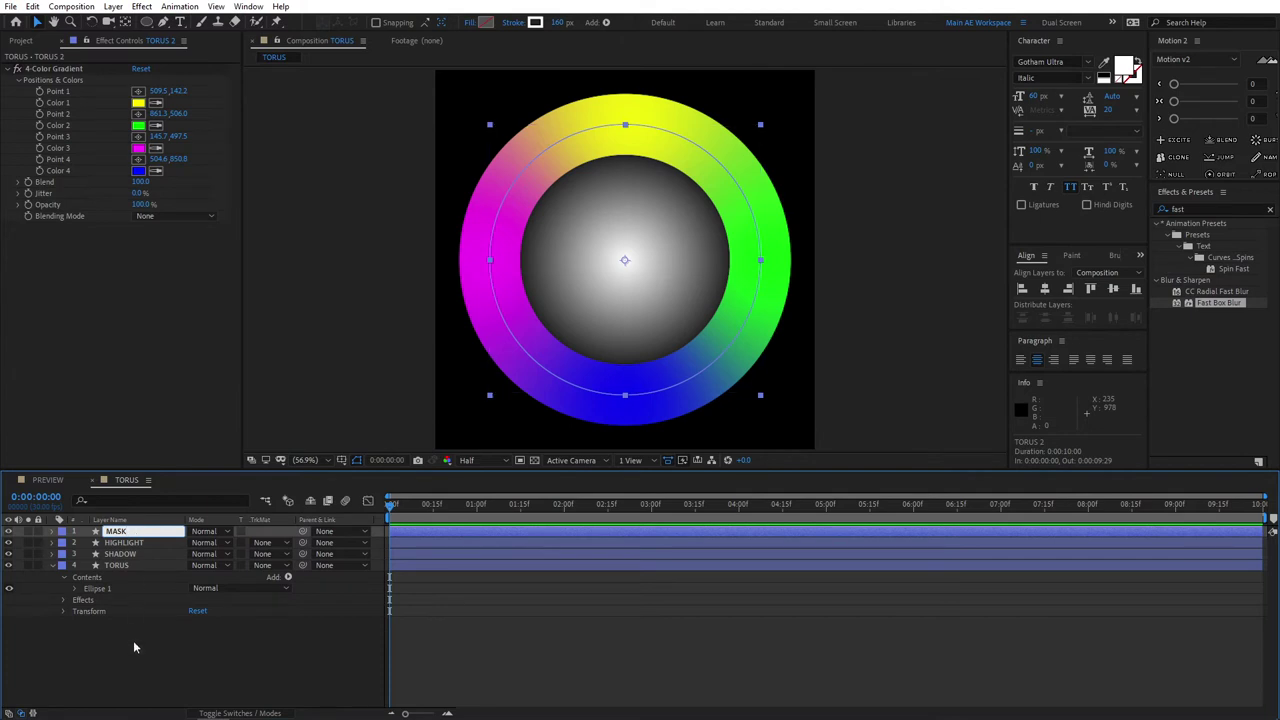
pyautogui.write('K')
pyautogui.click(133, 647)
# - Remove the 4-Color Gradient effect from the MASK layer
pyautogui.click(136, 536)
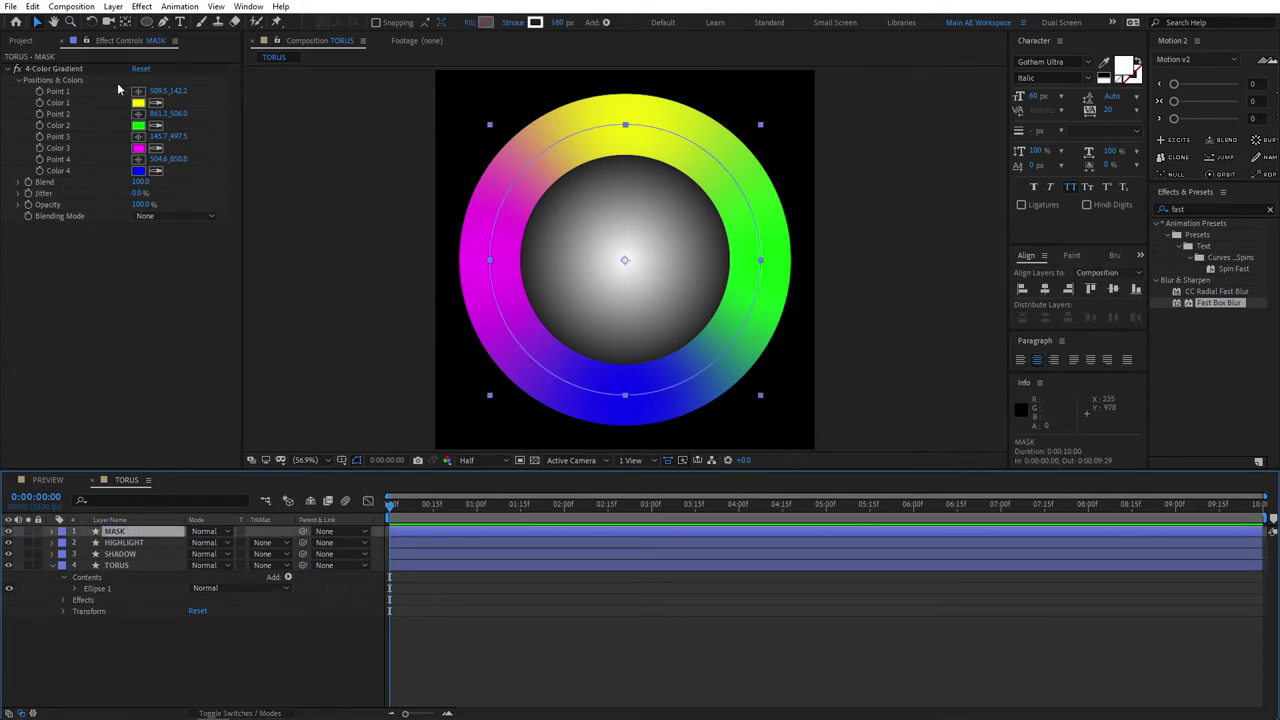
pyautogui.click(52, 69)
pyautogui.press('Delete')
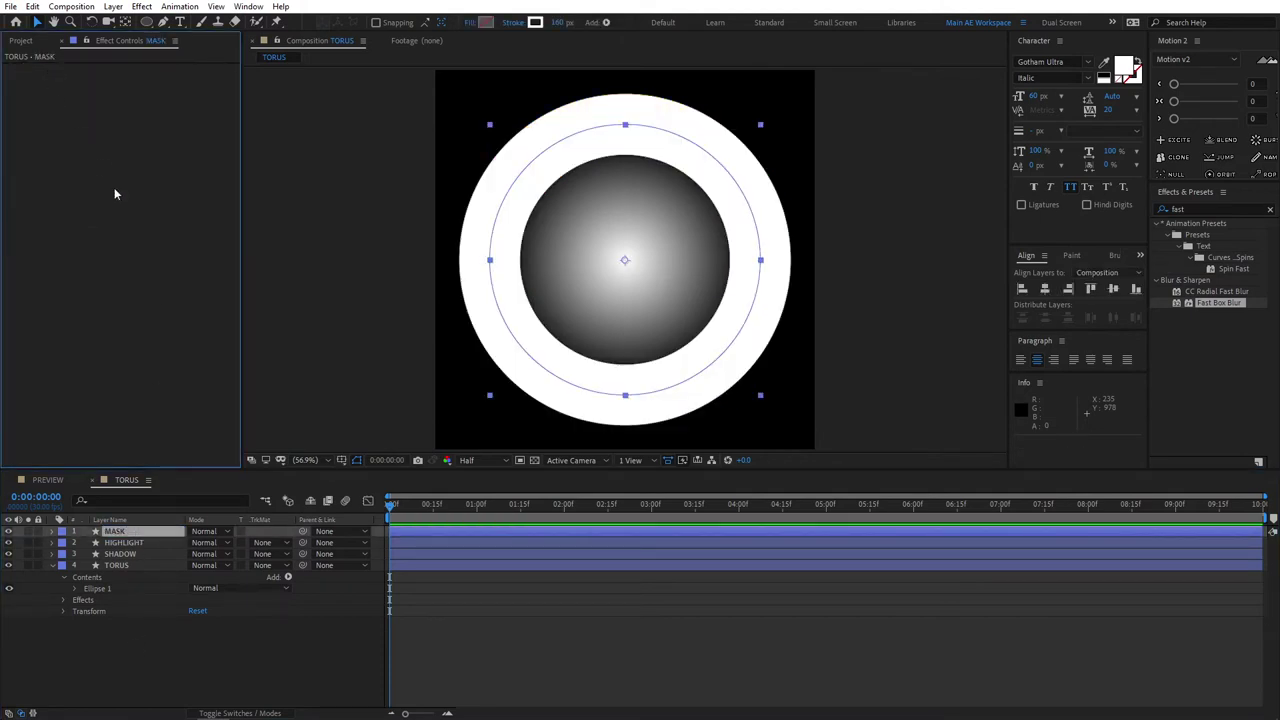
pyautogui.click(267, 658)
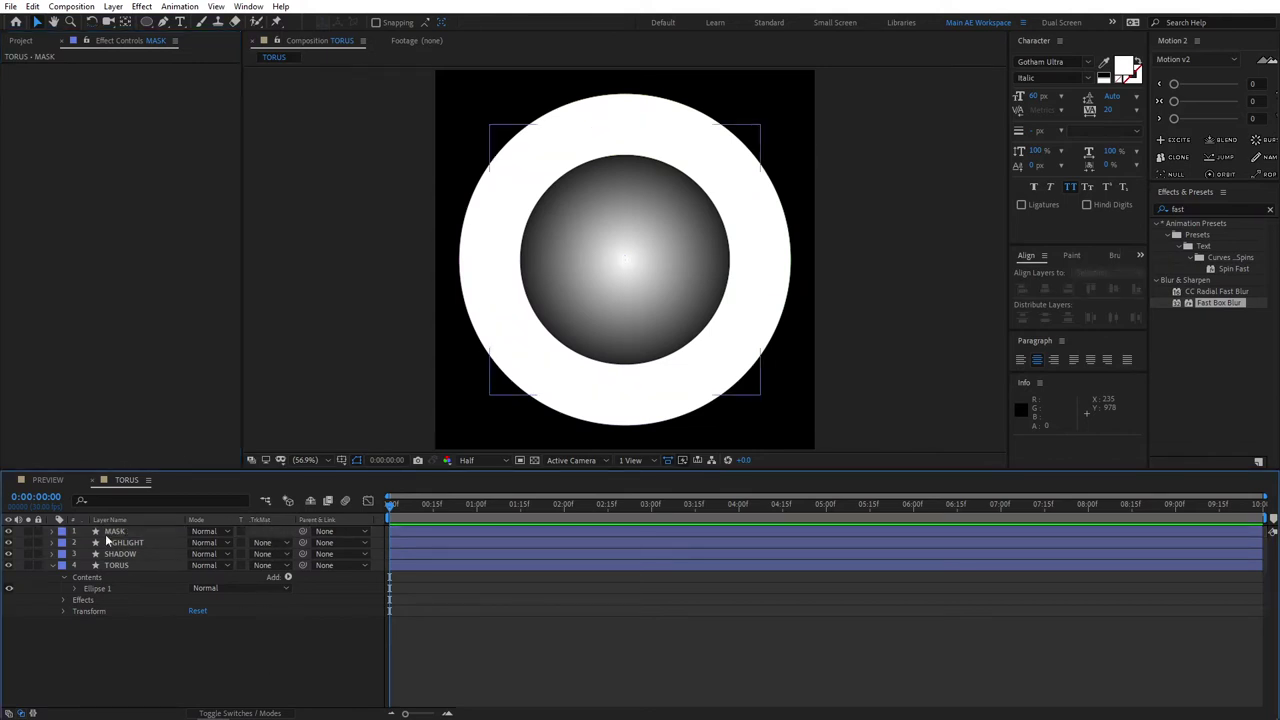
# - Set the HIGHLIGHT layer's track matte to Alpha Matte "MASK"
pyautogui.click(273, 555)
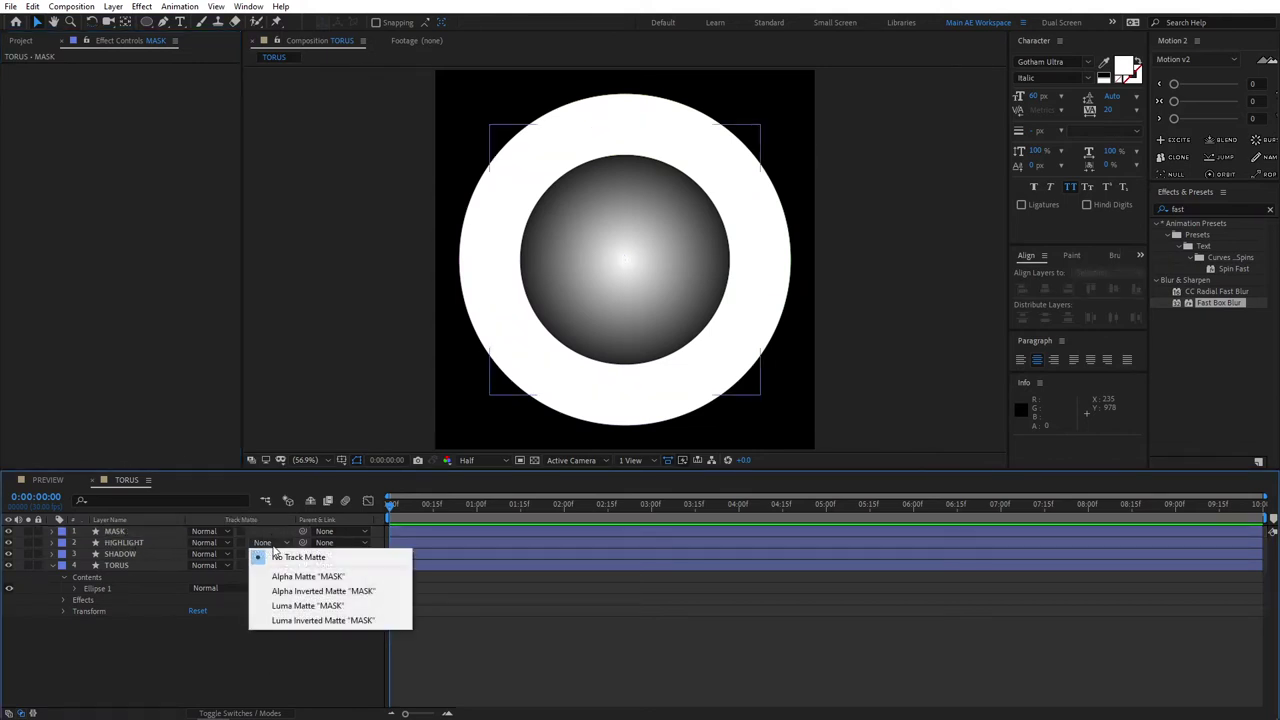
pyautogui.click(300, 577)
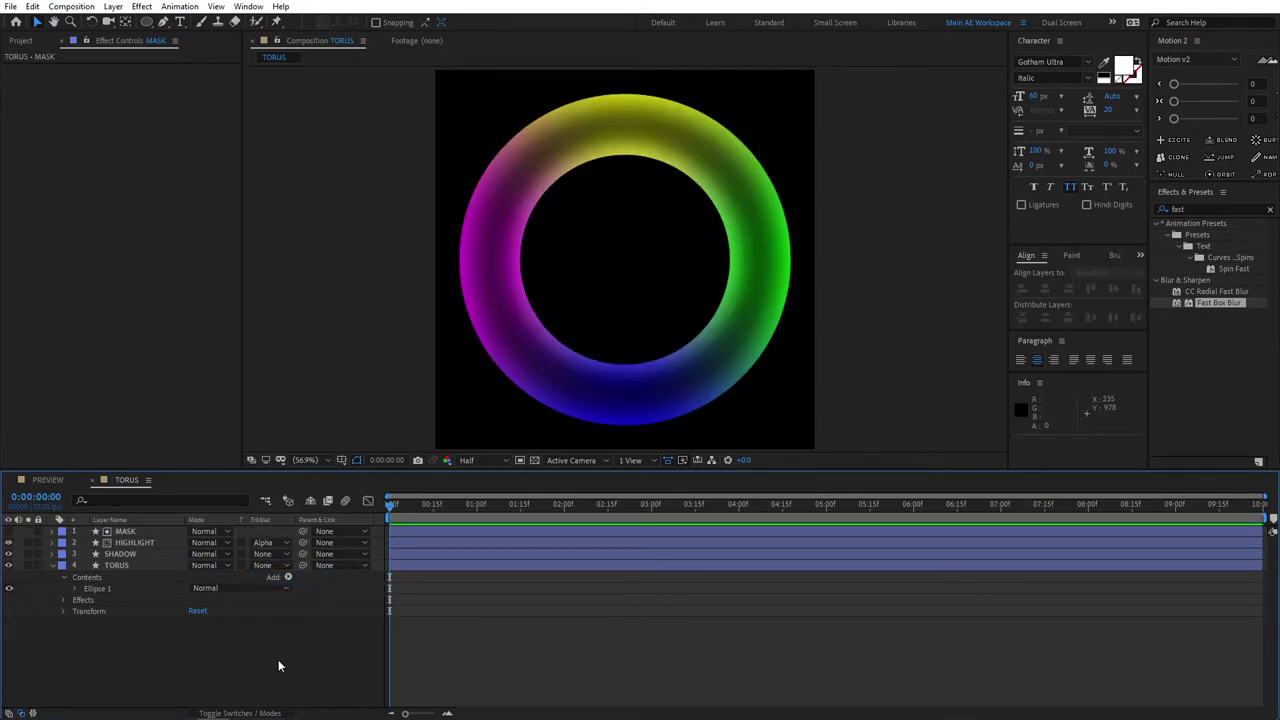
pyautogui.press('F4')
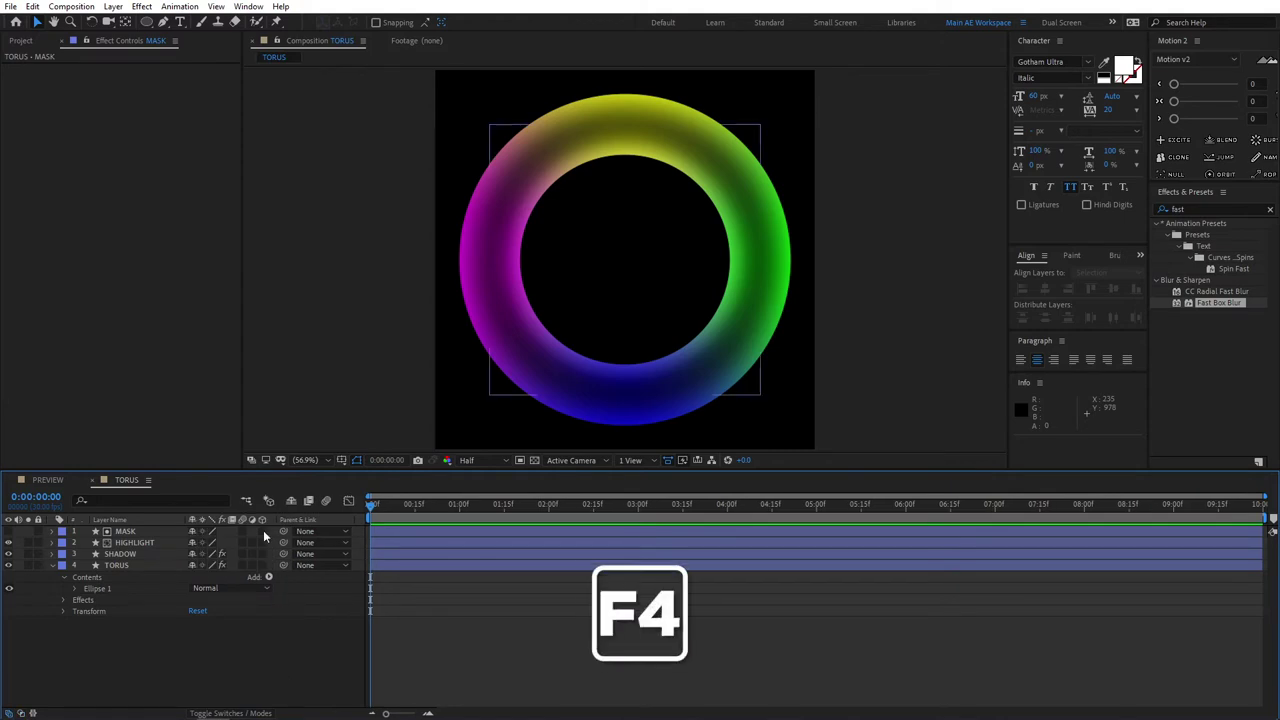
pyautogui.press('F4')
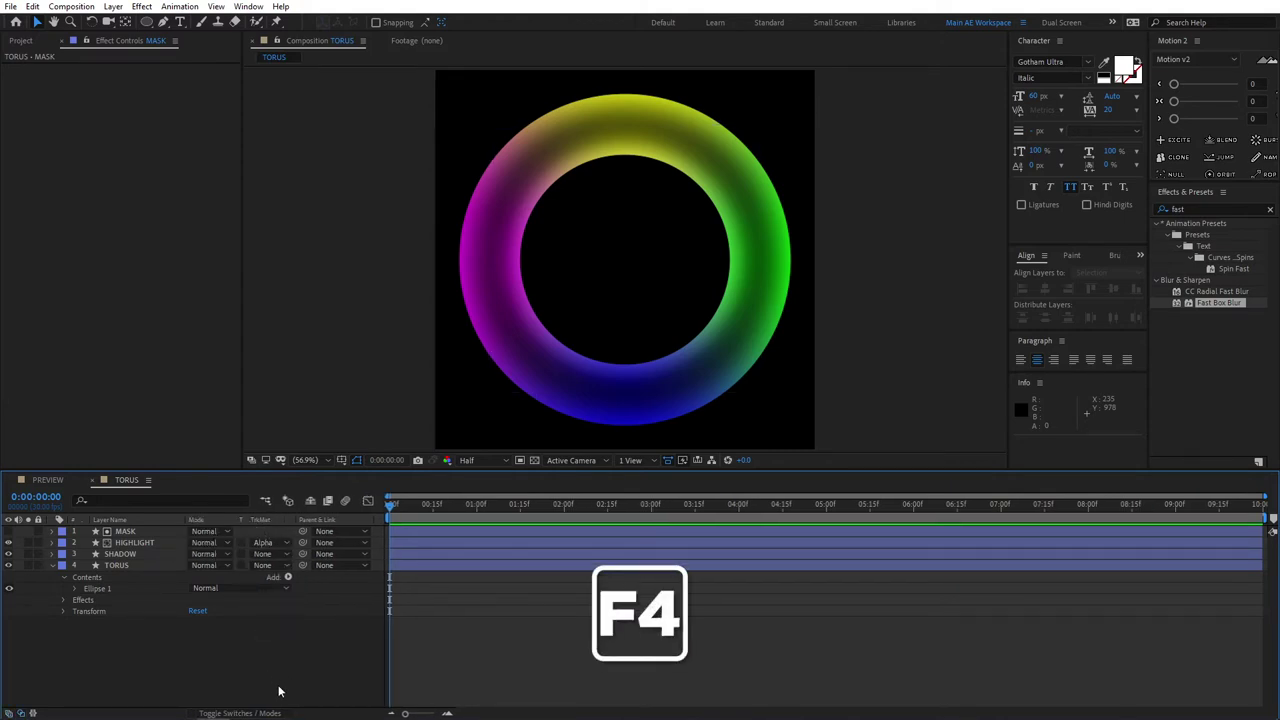
# - Shift the HIGHLIGHT layer down and left of the ring's centre and set its scale to 80%
pyautogui.click(132, 546)
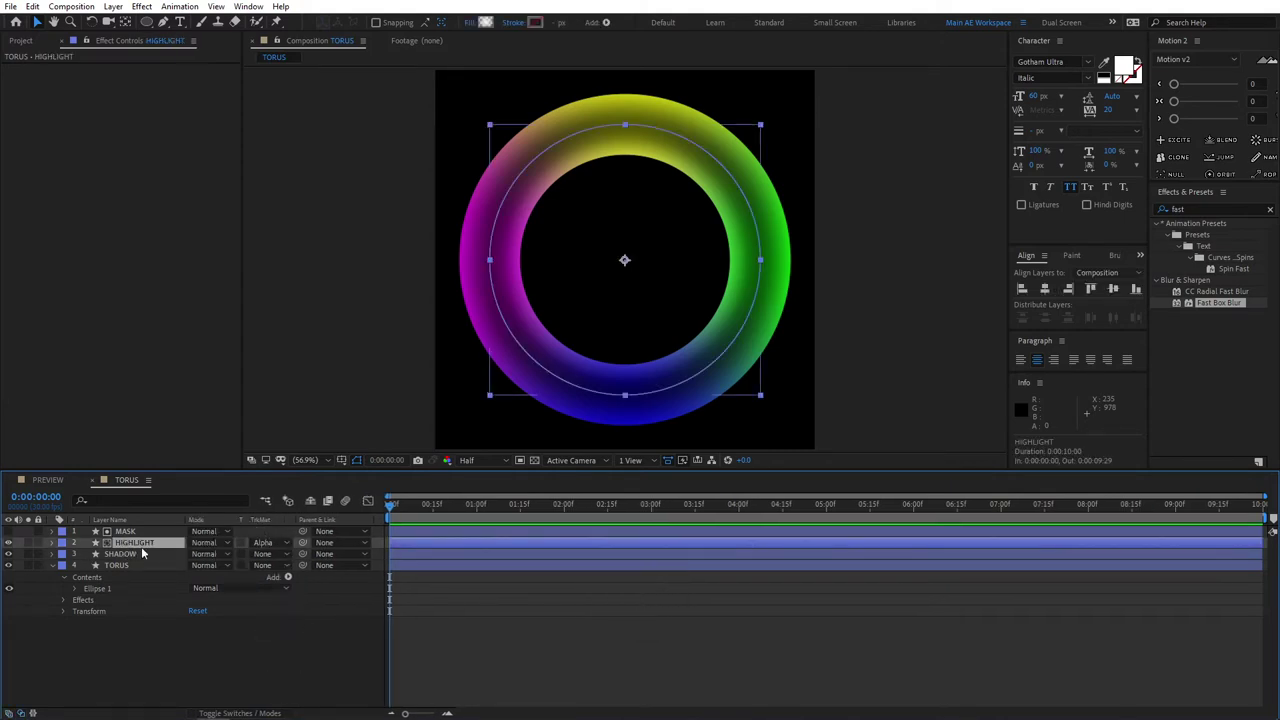
pyautogui.moveTo(624, 262); pyautogui.dragTo(602, 286)
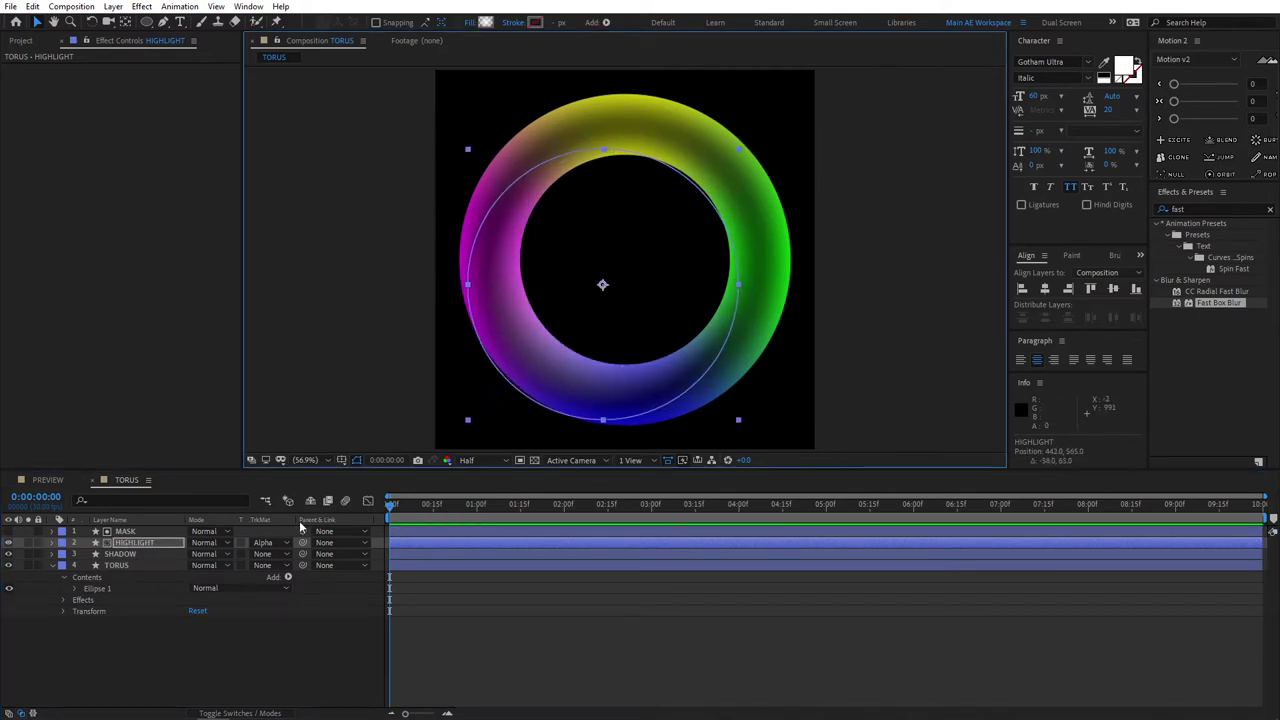
pyautogui.press('s')
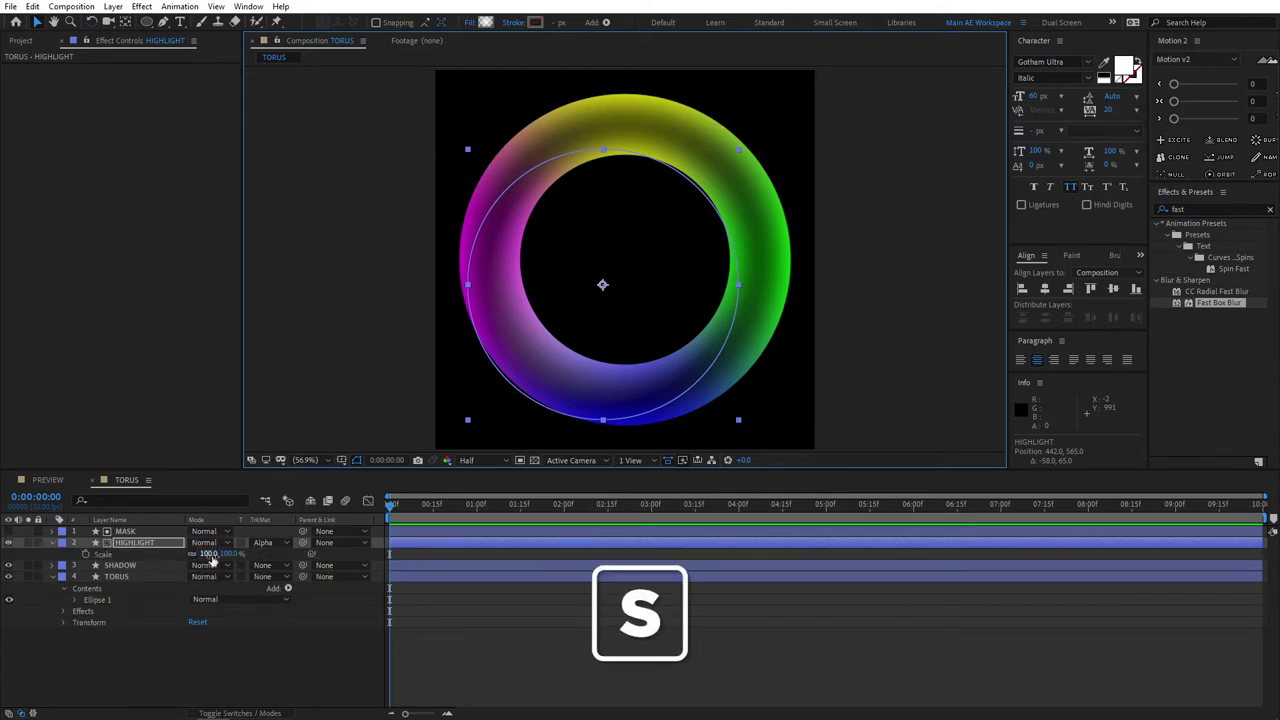
pyautogui.click(208, 554)
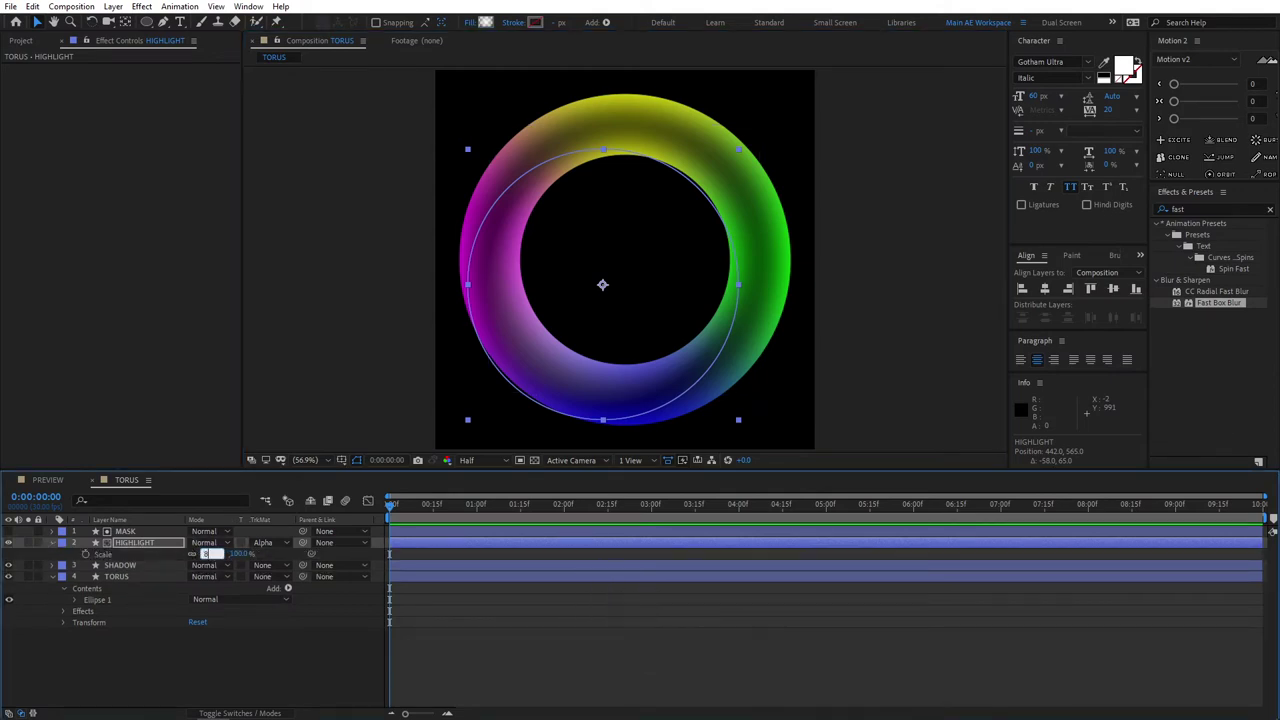
pyautogui.write('80')
pyautogui.press('Return')
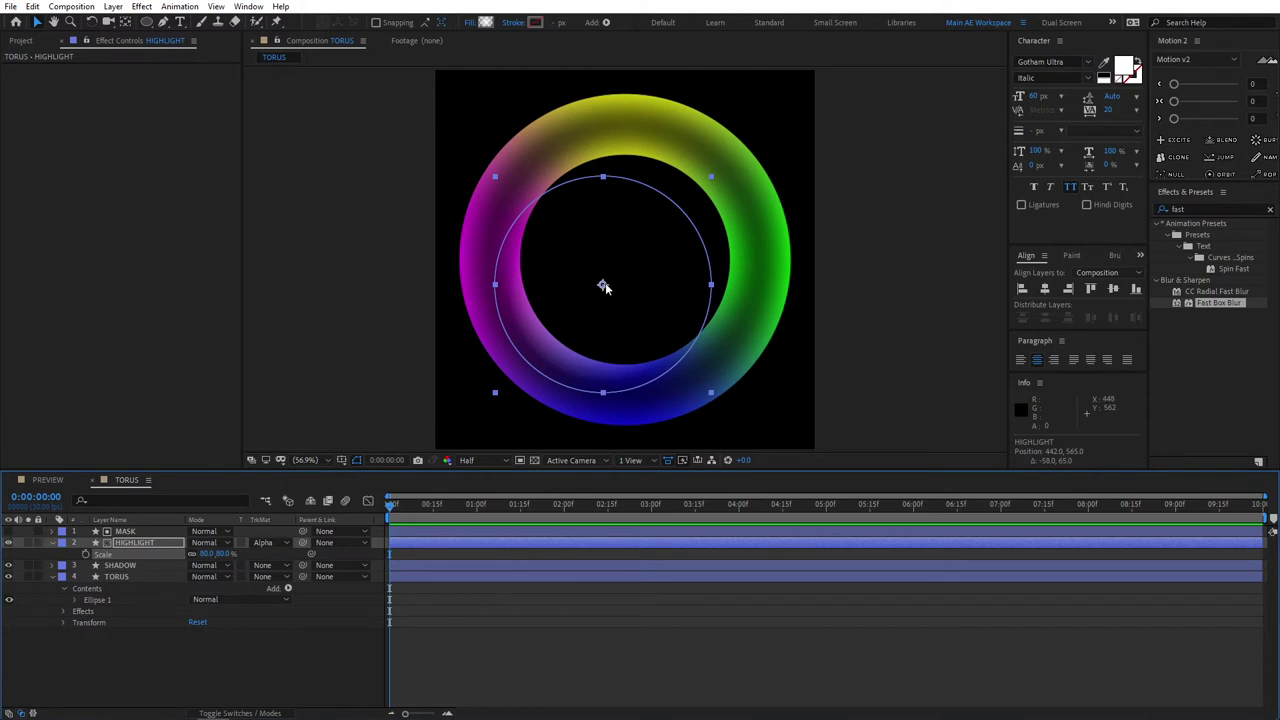
pyautogui.moveTo(606, 286)
pyautogui.mouseDown()
pyautogui.moveTo(583, 289)
pyautogui.moveTo(580, 277)
pyautogui.moveTo(594, 280)
pyautogui.mouseUp()
pyautogui.click(313, 670)
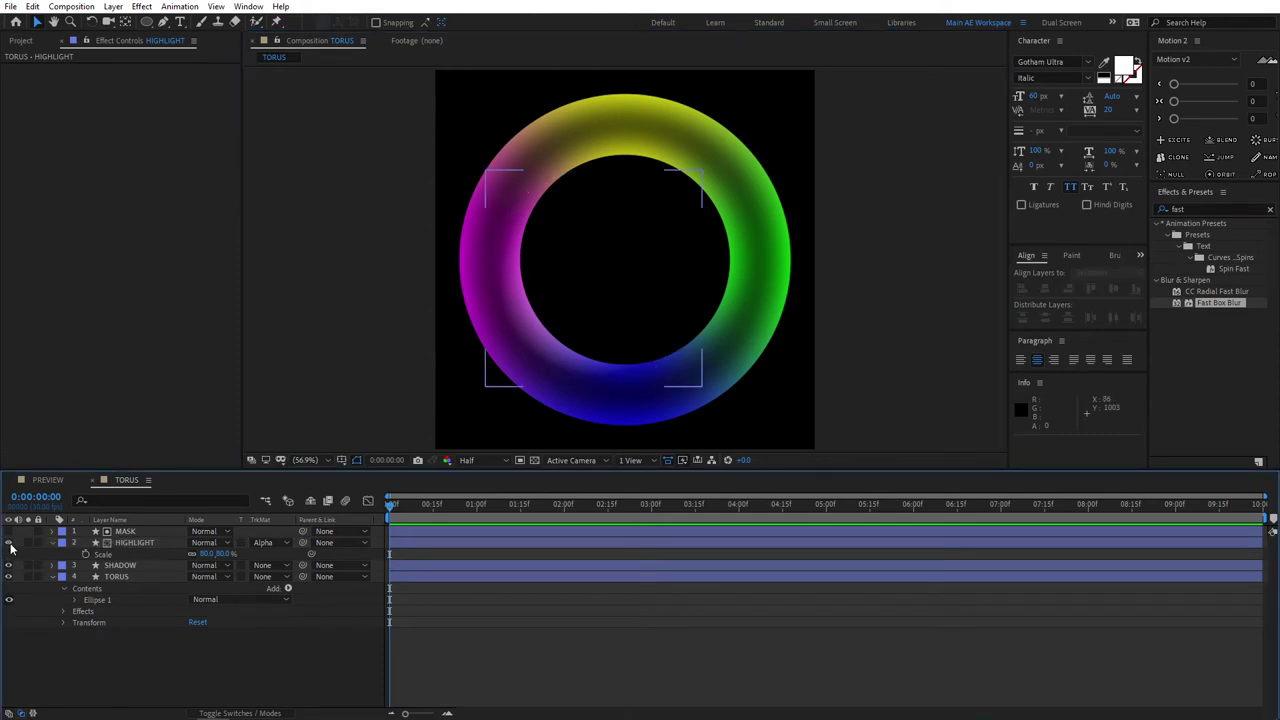
# - Toggle the HIGHLIGHT layer's visibility off and on to compare the ring with and without the highlight
pyautogui.click(10, 545)
pyautogui.click(10, 545)
pyautogui.click(10, 545)
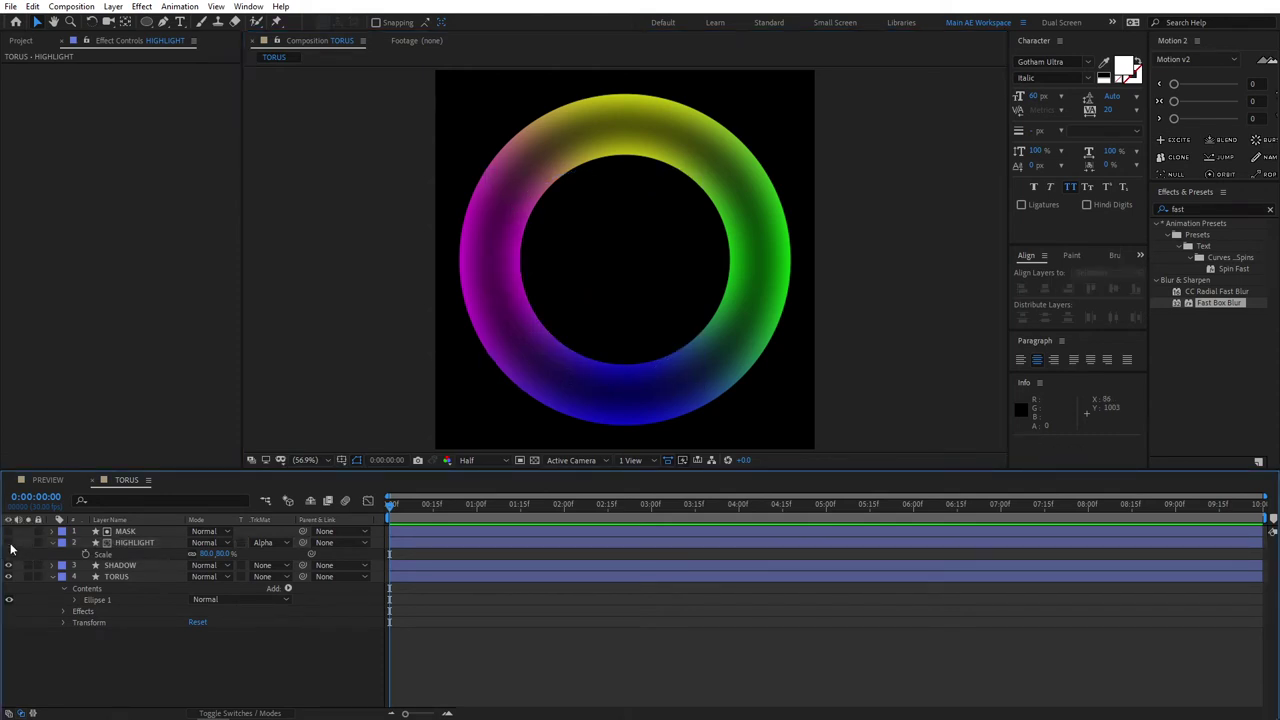
pyautogui.click(10, 545)
pyautogui.click(142, 657)
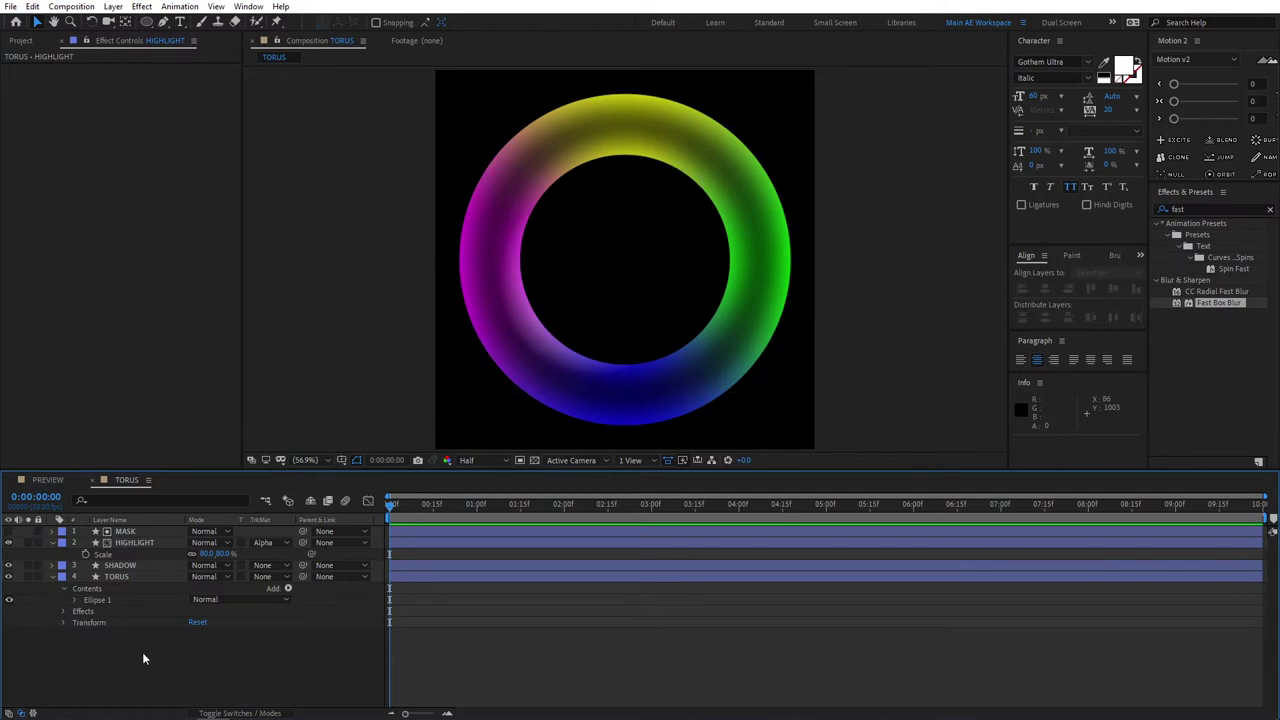
# - Collapse the HIGHLIGHT and TORUS layers' properties and show the project's item list with nothing selected
pyautogui.click(53, 543)
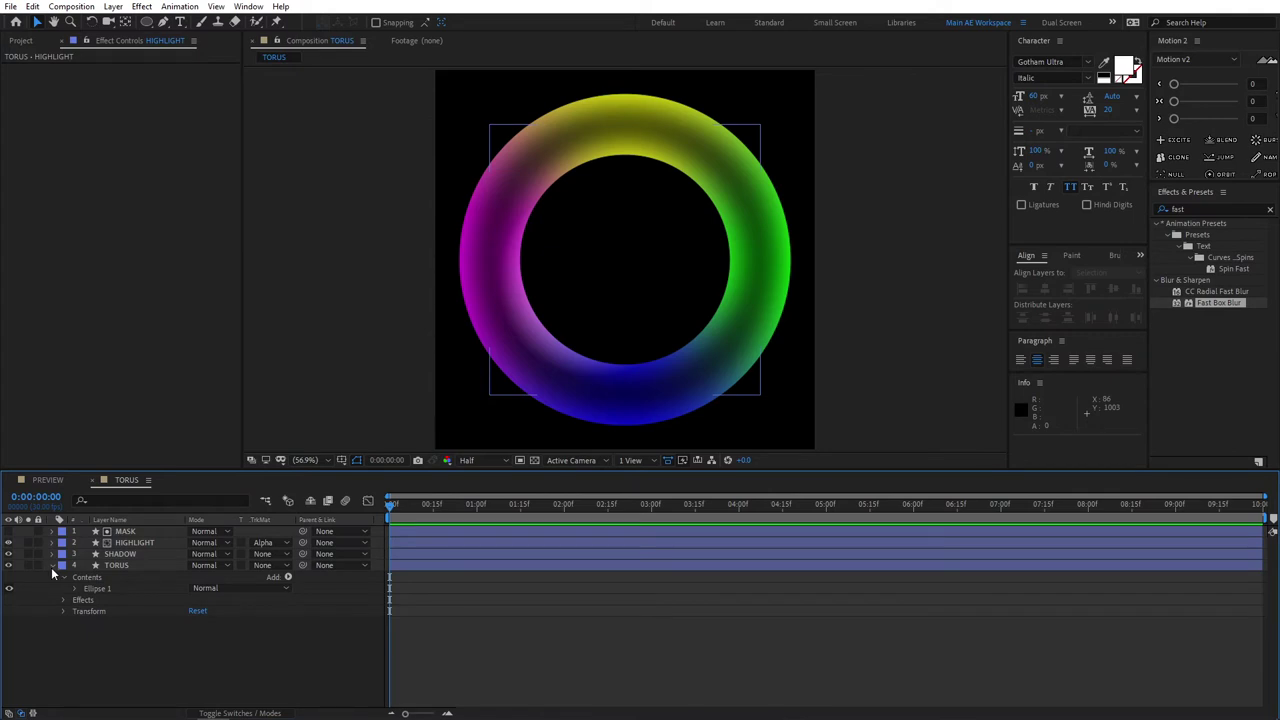
pyautogui.click(53, 567)
pyautogui.click(155, 615)
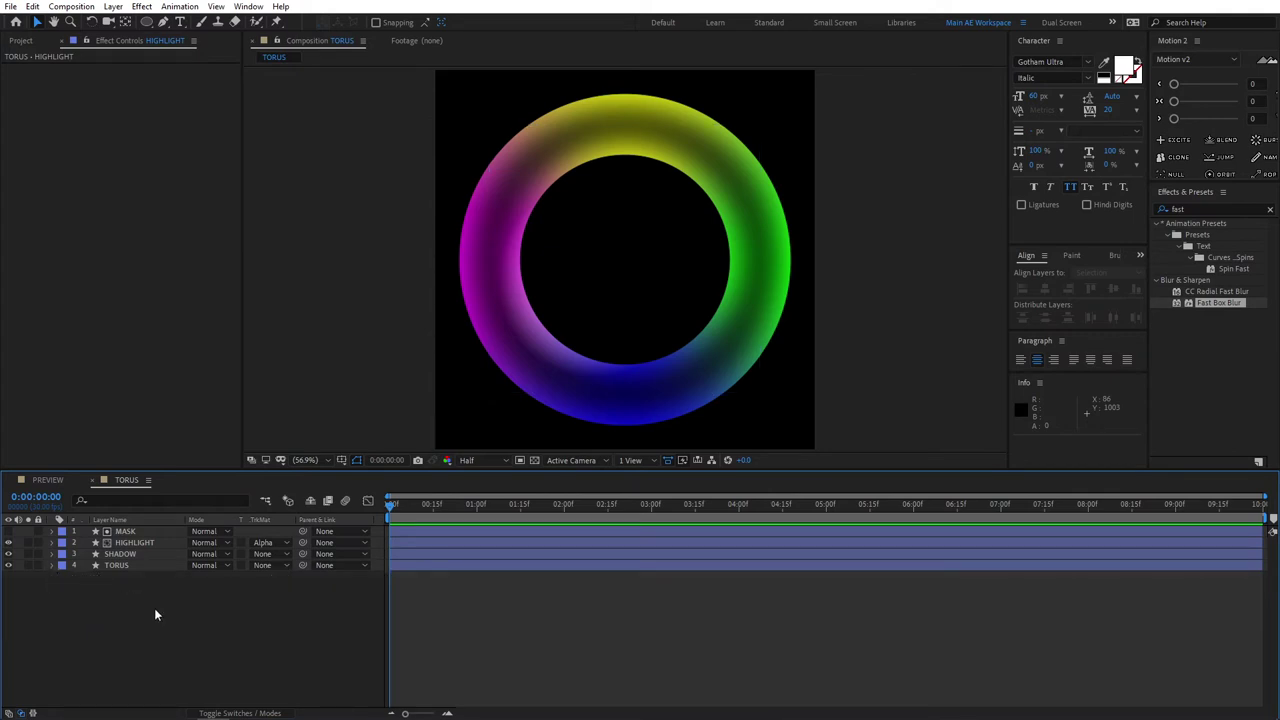
pyautogui.click(22, 41)
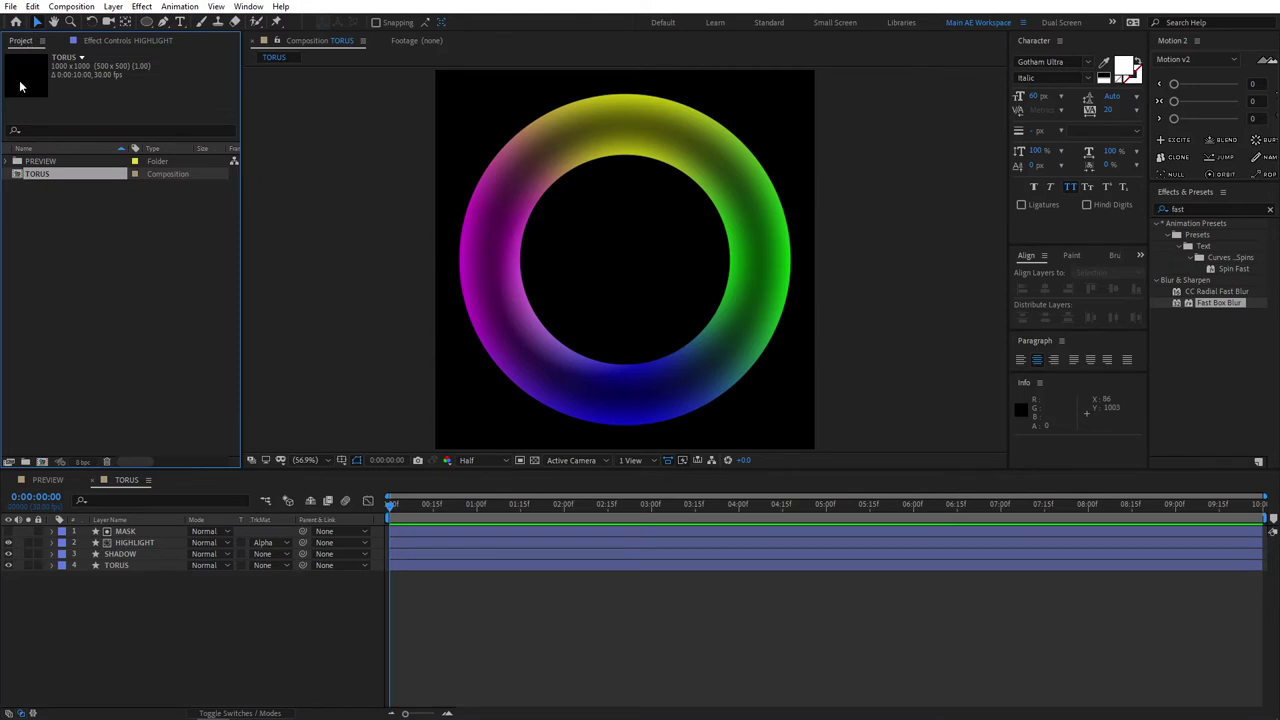
pyautogui.click(83, 258)
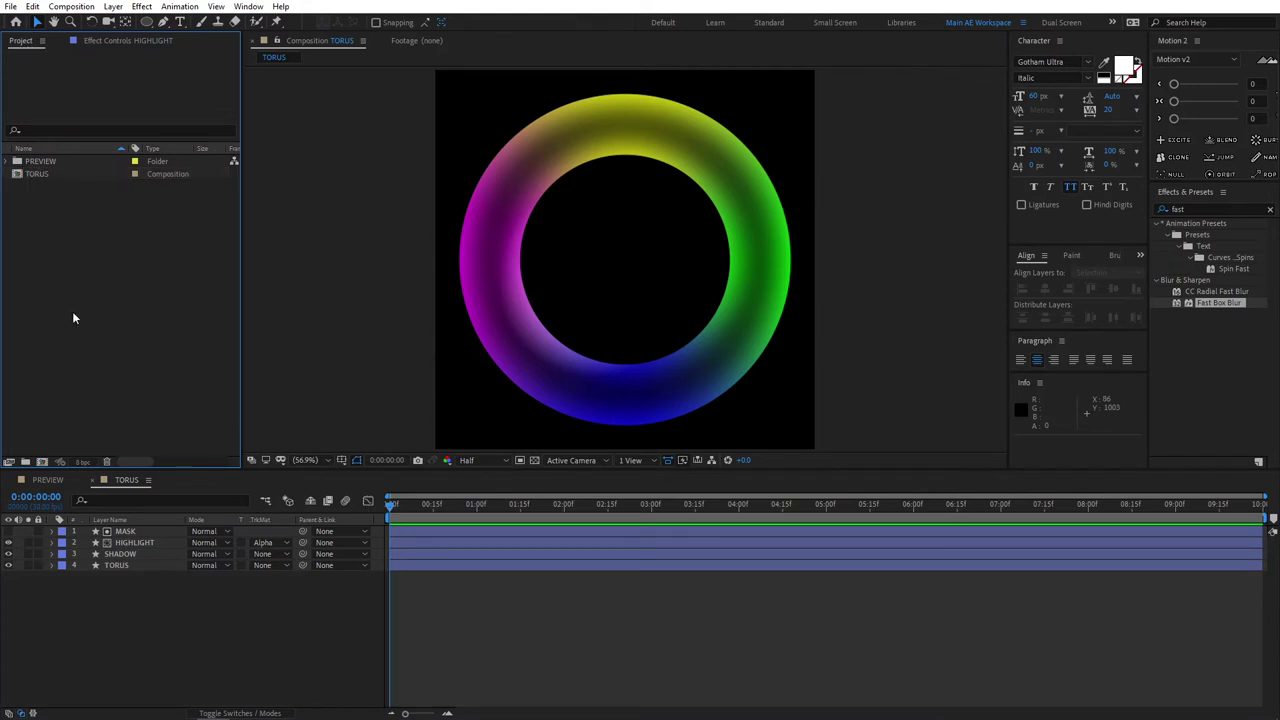
# - Create a new composition named BG at 1920 × 1080 px
pyautogui.click(42, 461)
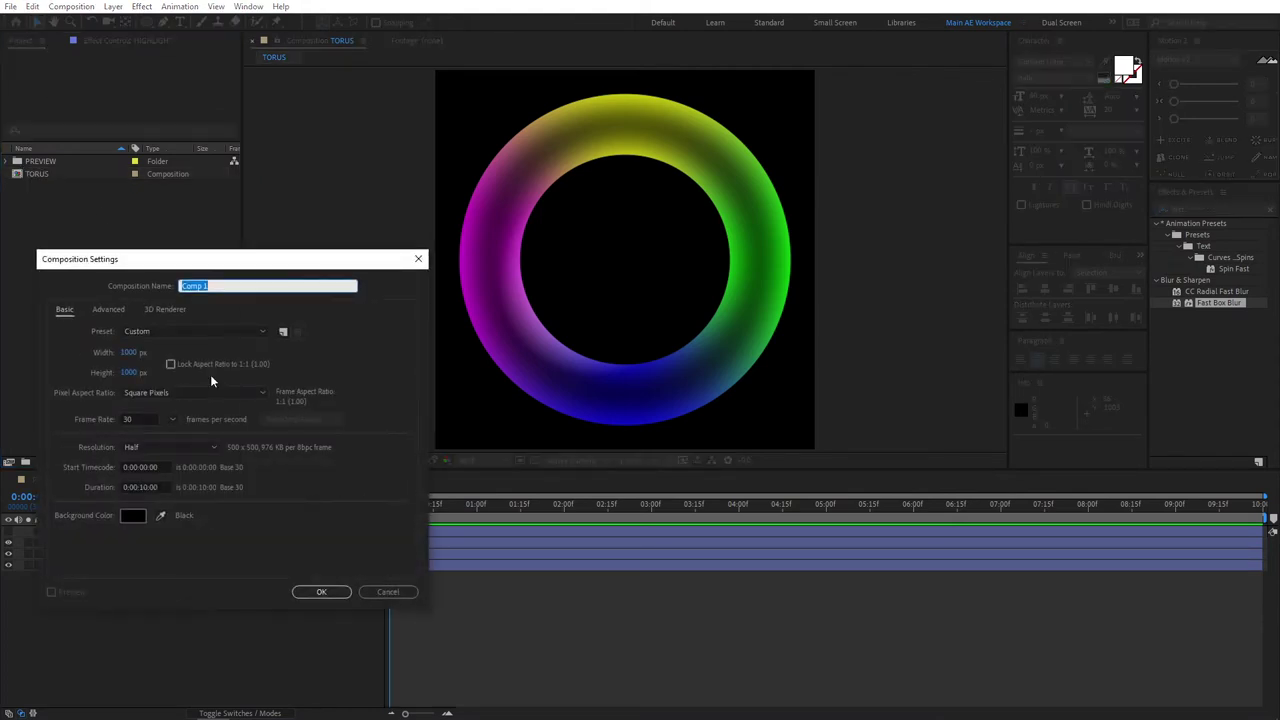
pyautogui.write('BG')
pyautogui.click(130, 352)
pyautogui.write('1920')
pyautogui.press('Tab')
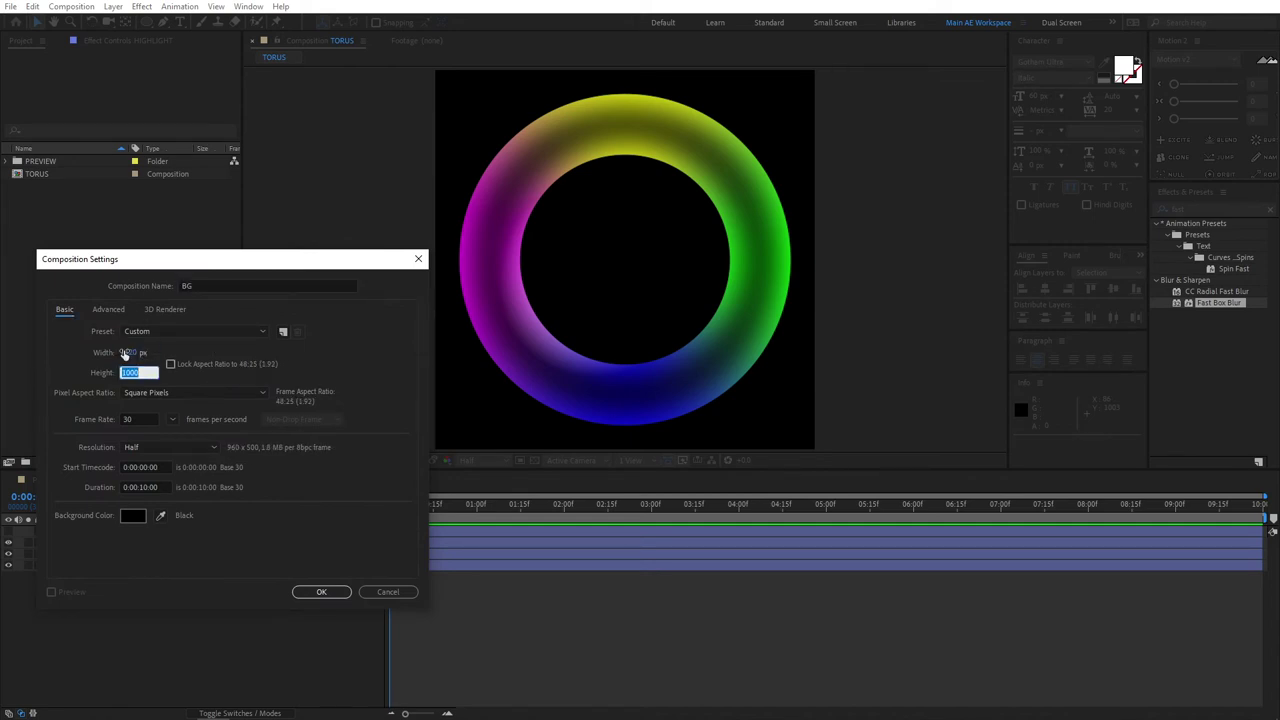
pyautogui.write('1080')
pyautogui.click(322, 591)
pyautogui.click(53, 300)
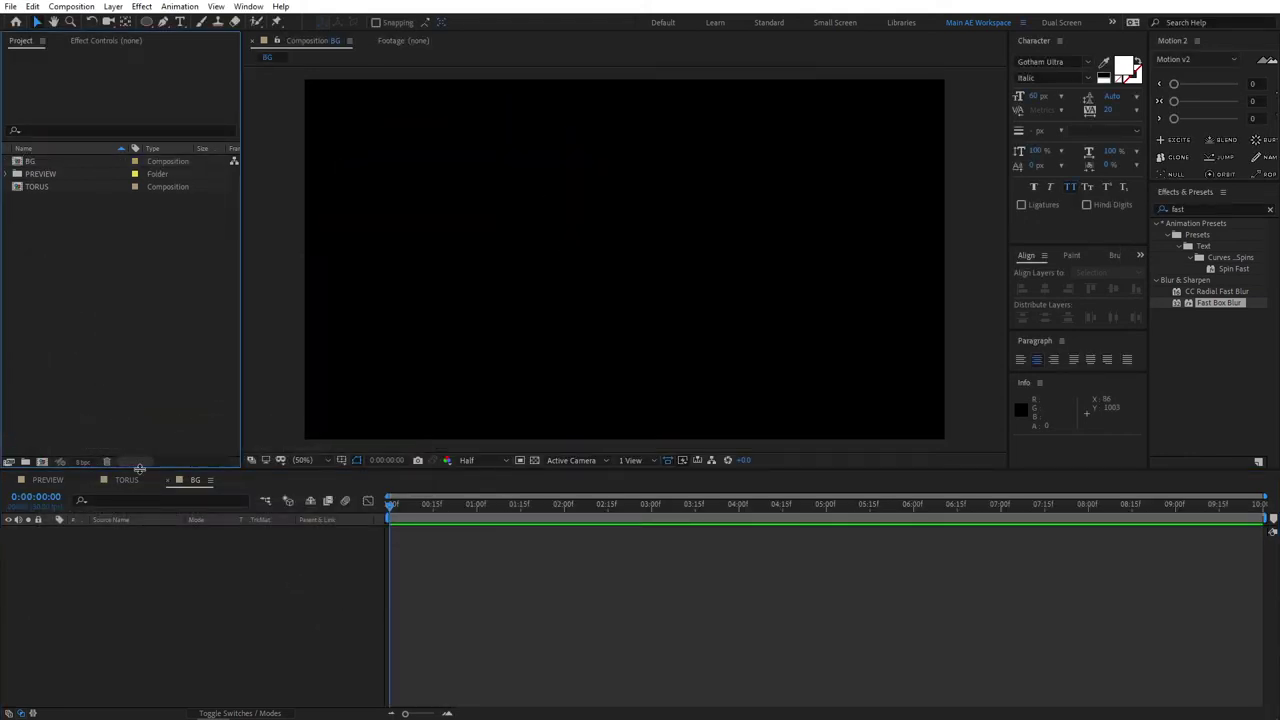
# - Order the BG composition ahead of TORUS in the timeline and add the TORUS composition to BG as a layer
pyautogui.moveTo(196, 481); pyautogui.dragTo(120, 481)
pyautogui.click(132, 357)
pyautogui.moveTo(40, 187); pyautogui.dragTo(116, 574)
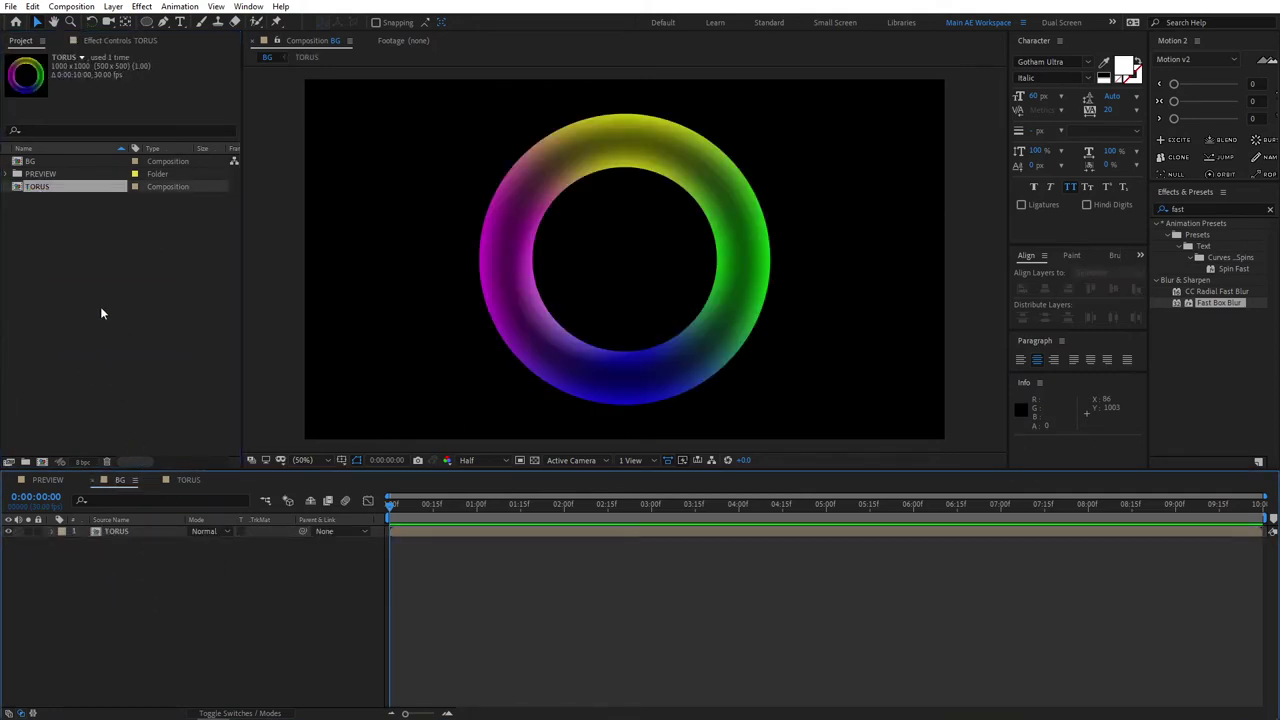
# - Create a white full-size solid named BG and place it beneath the TORUS layer
pyautogui.rightClick(108, 587)
pyautogui.moveTo(139, 442)
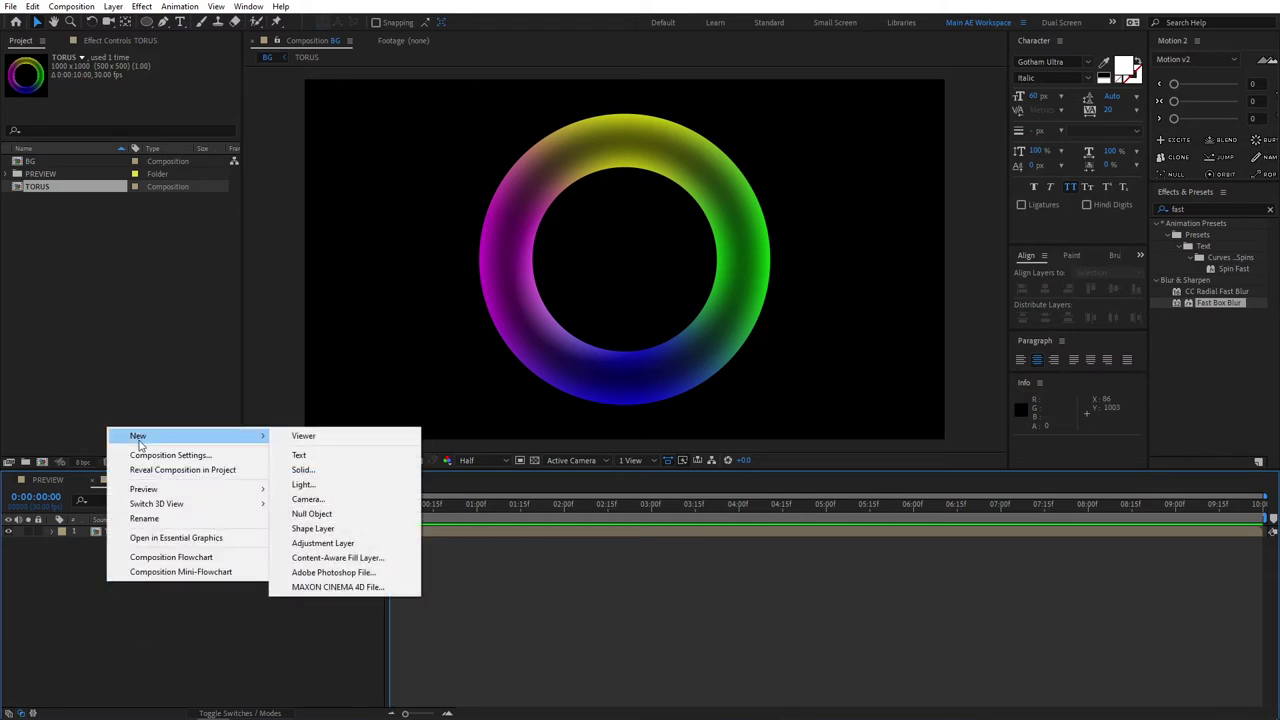
pyautogui.click(320, 470)
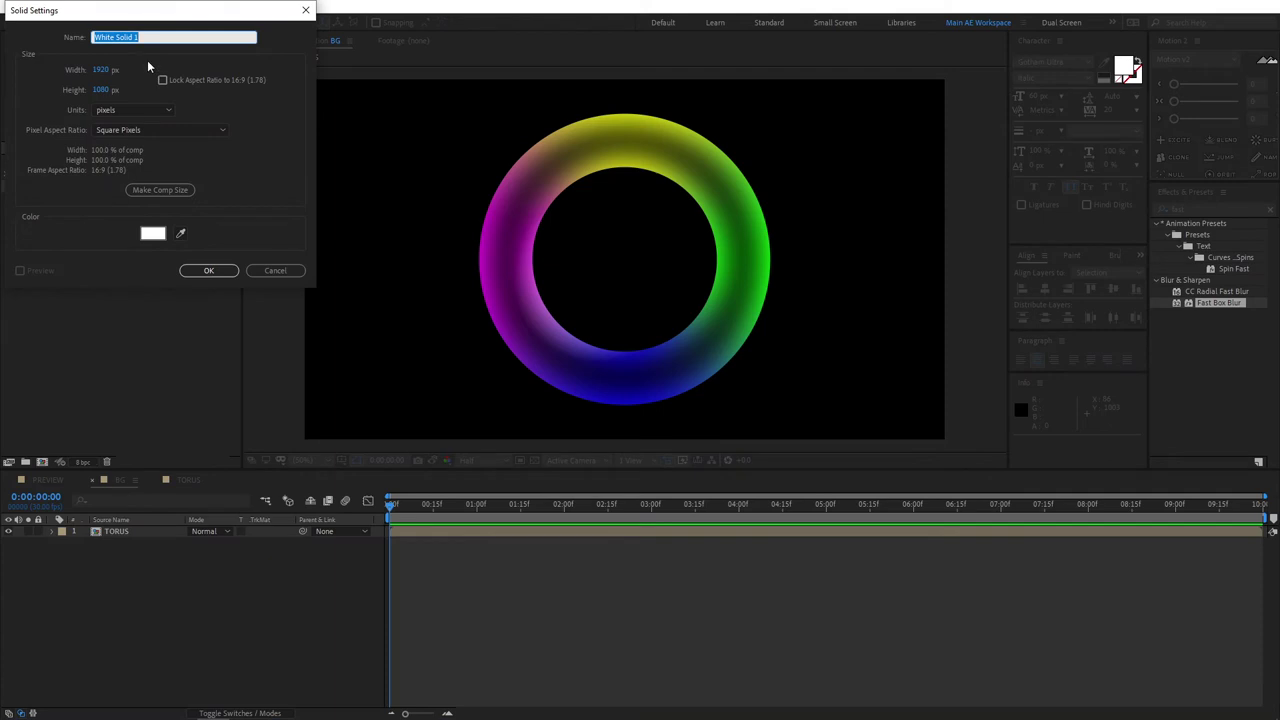
pyautogui.write('BG')
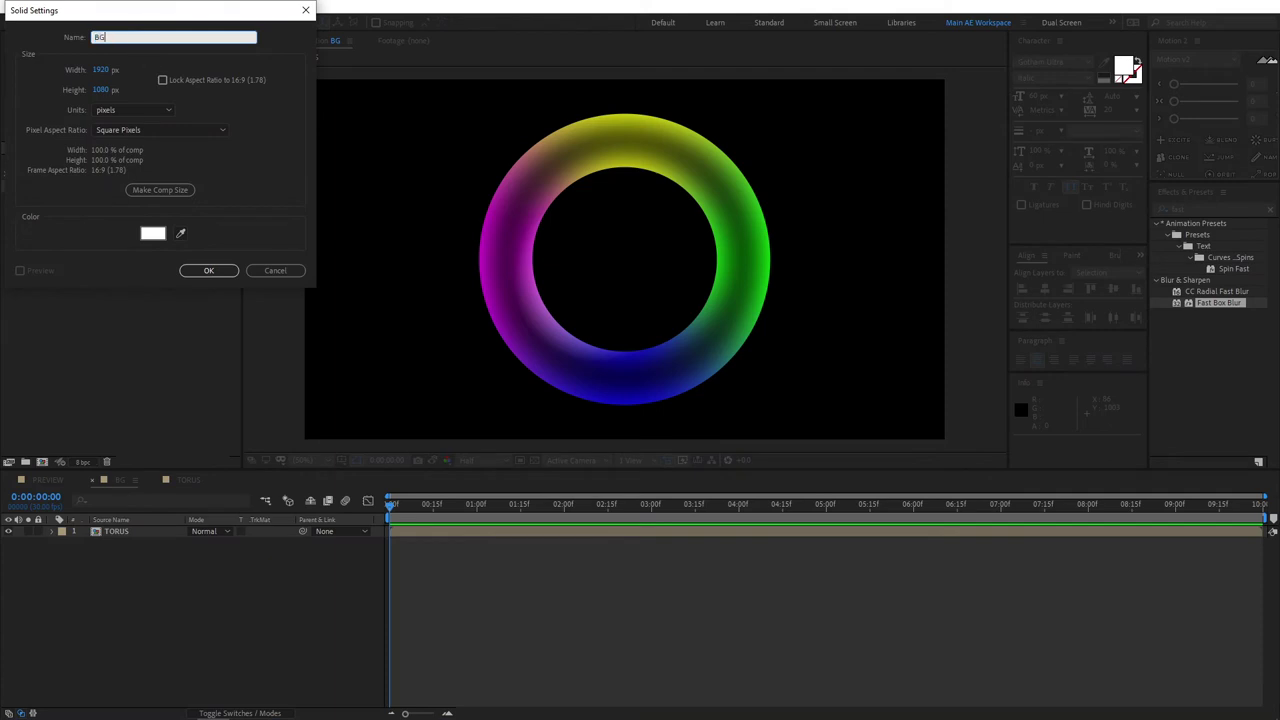
pyautogui.click(209, 271)
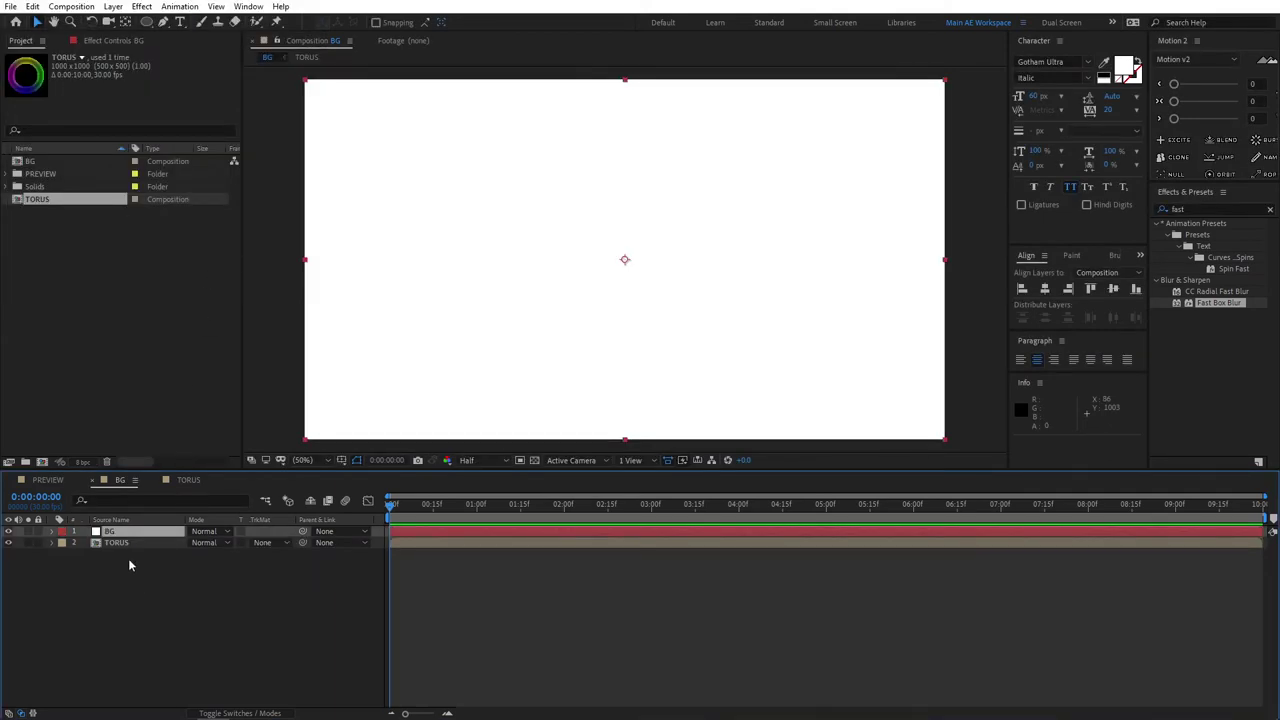
pyautogui.moveTo(136, 532); pyautogui.dragTo(132, 555)
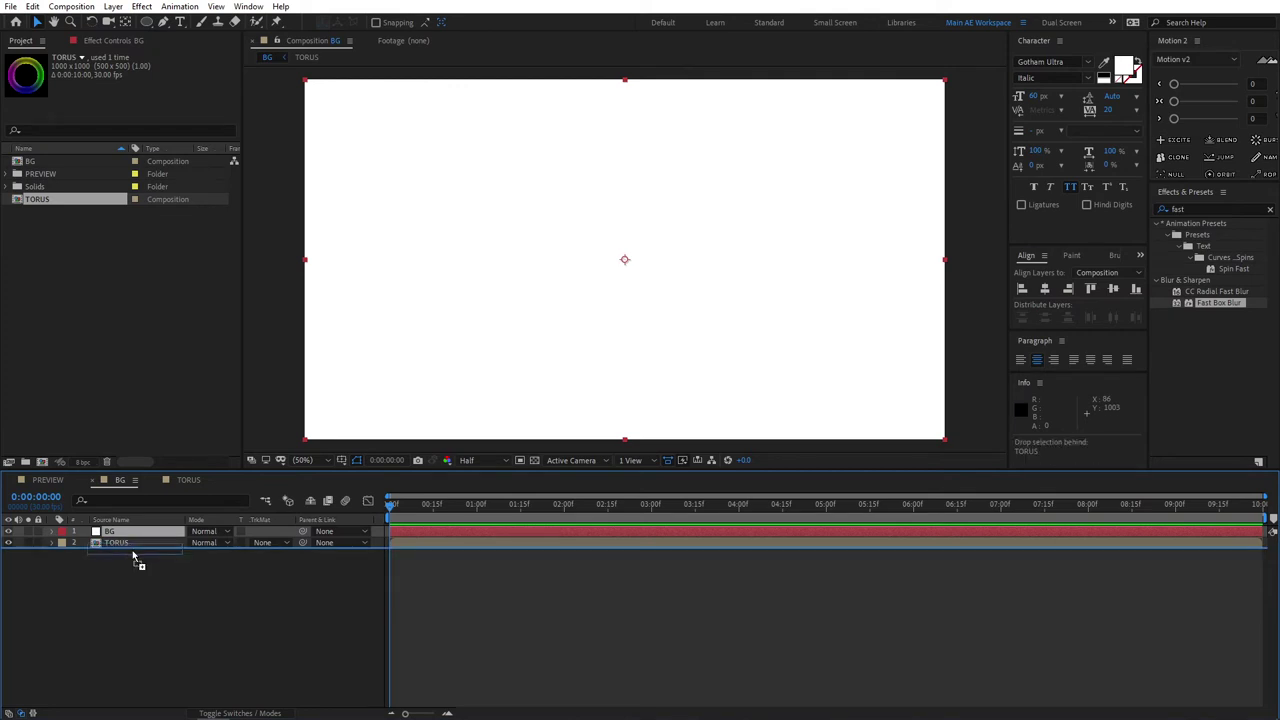
pyautogui.click(164, 631)
# - Apply the Fill effect to the BG solid and set its colour to a very dark red
pyautogui.click(128, 547)
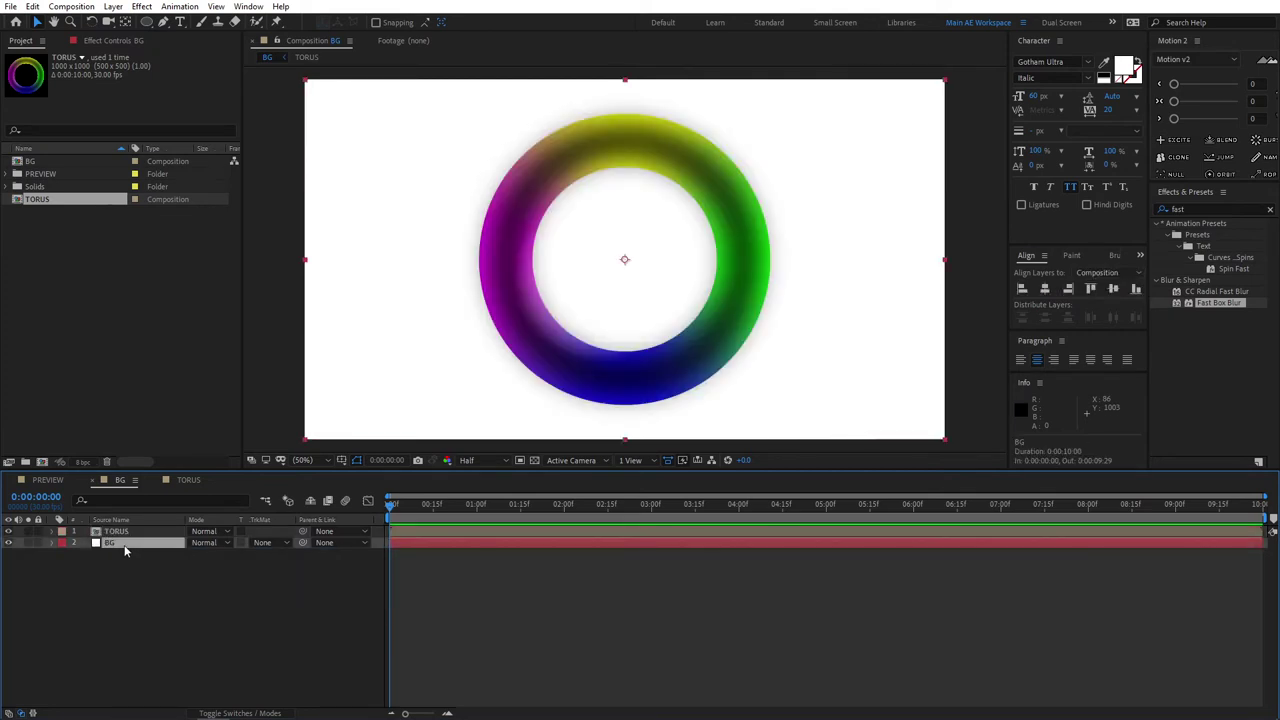
pyautogui.click(1212, 207)
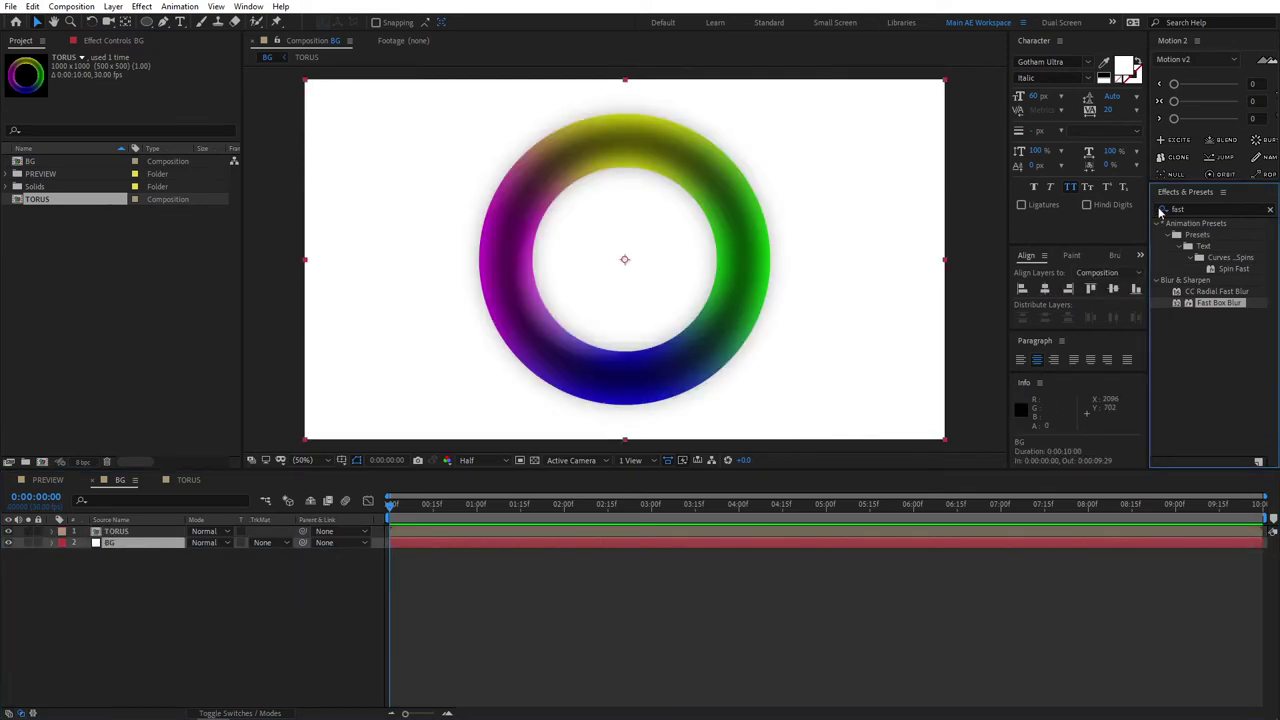
pyautogui.doubleClick(1212, 207)
pyautogui.write('fill')
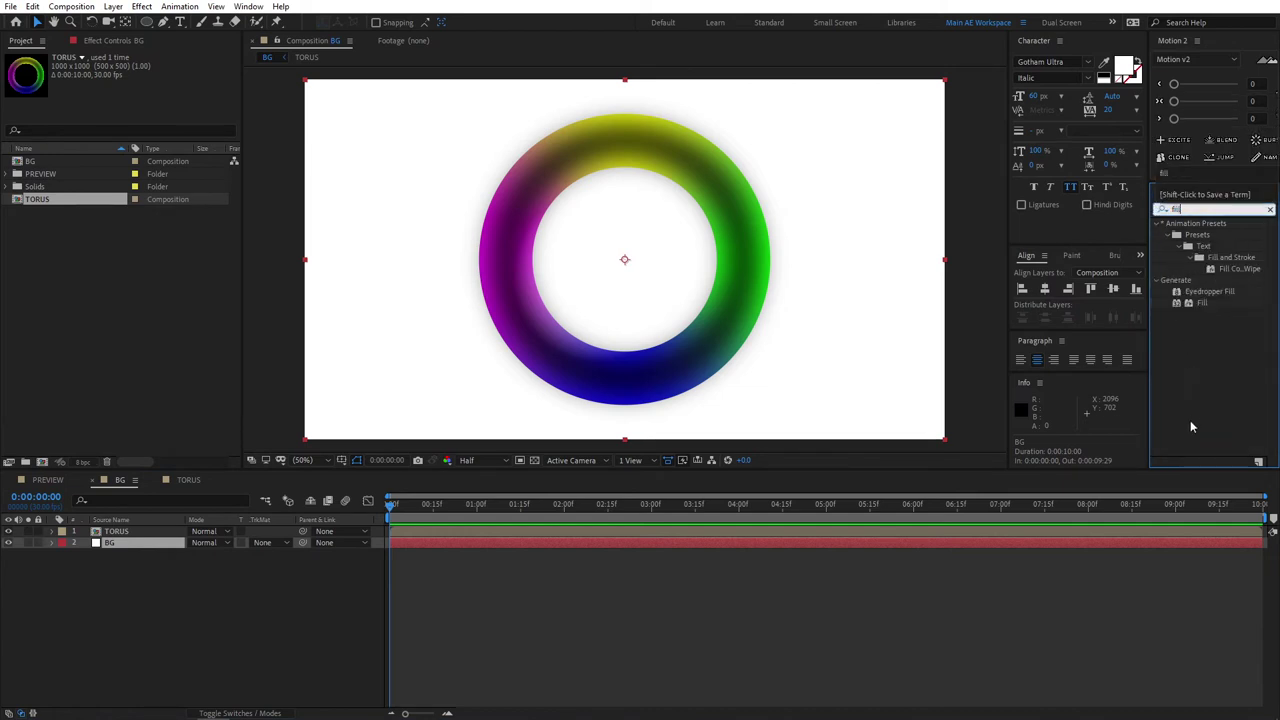
pyautogui.moveTo(1198, 302); pyautogui.dragTo(115, 543)
pyautogui.click(138, 102)
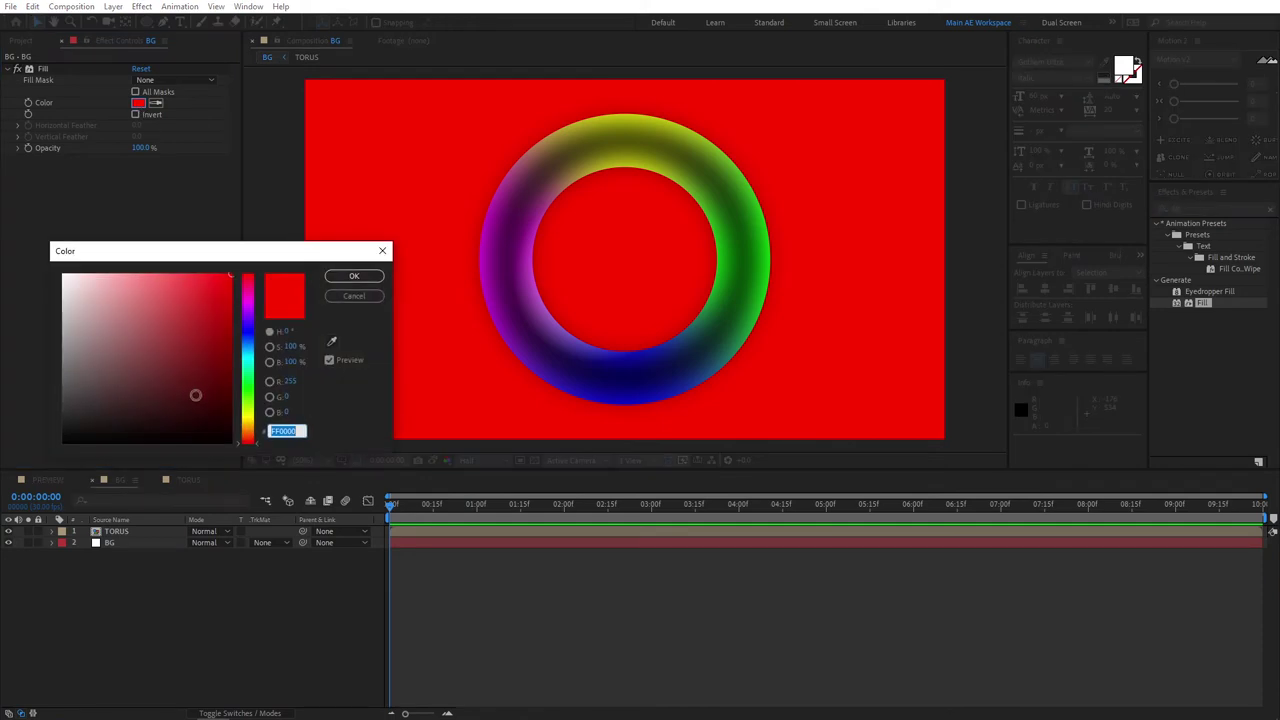
pyautogui.moveTo(200, 330)
pyautogui.mouseDown()
pyautogui.moveTo(174, 411)
pyautogui.moveTo(211, 405)
pyautogui.moveTo(171, 415)
pyautogui.mouseUp()
pyautogui.click(356, 278)
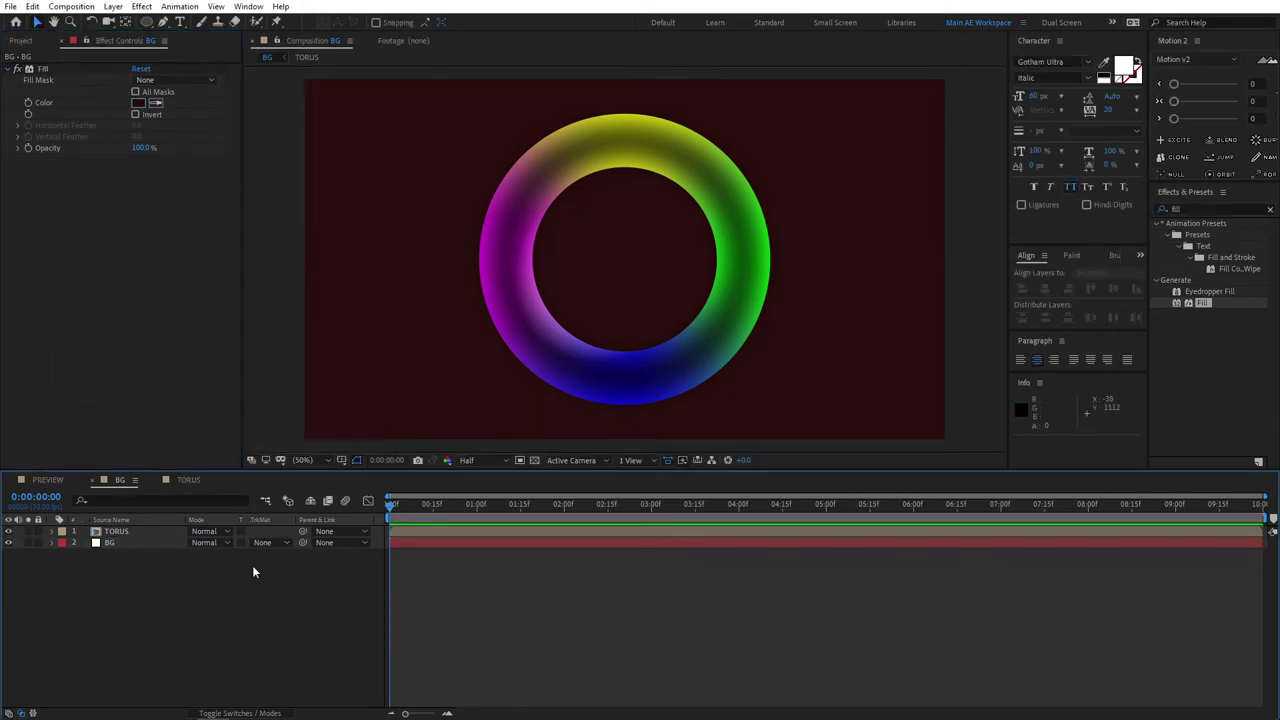
# - Add the expression time*20 to the TORUS layer's Rotation and preview the spin
pyautogui.click(119, 532)
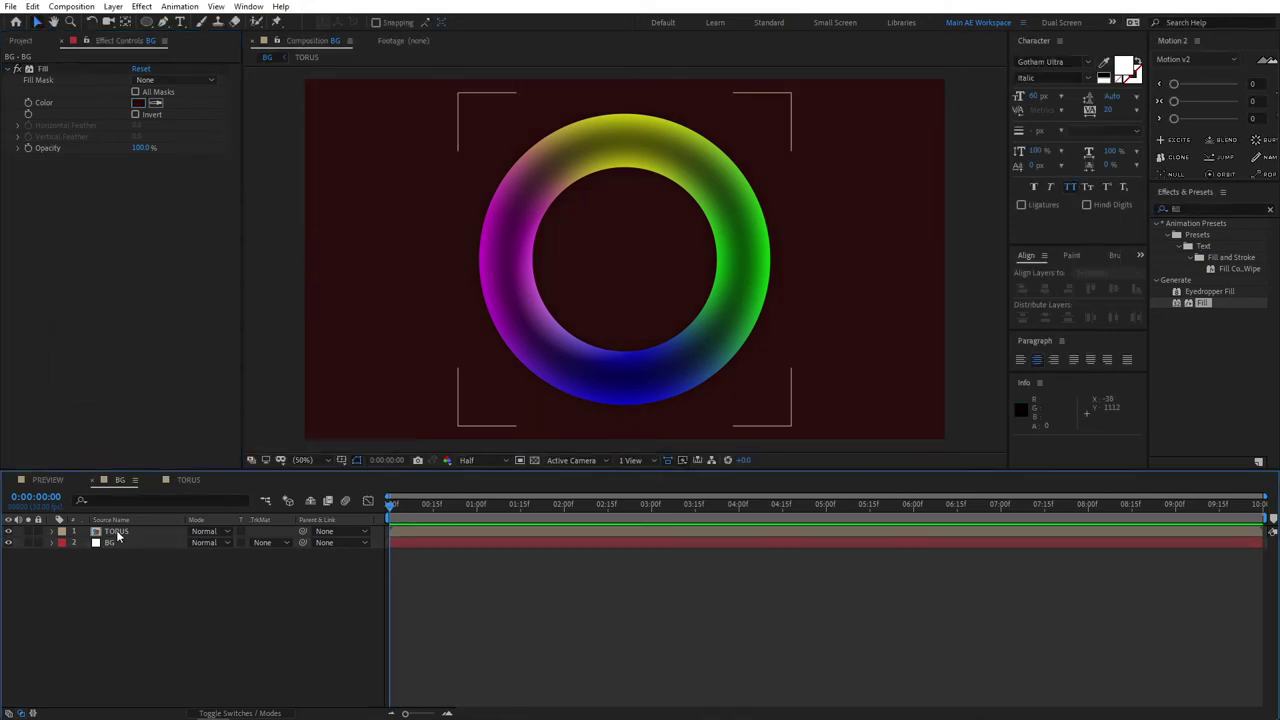
pyautogui.click(141, 595)
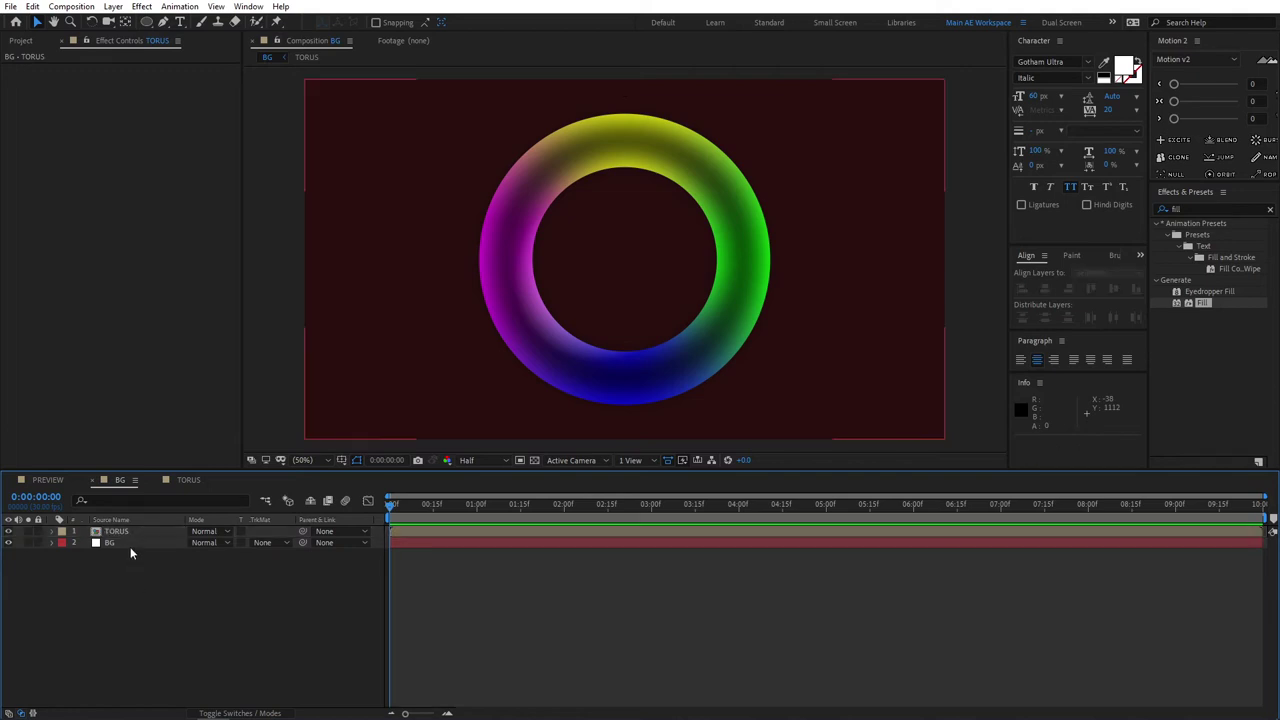
pyautogui.click(134, 532)
pyautogui.press('r')
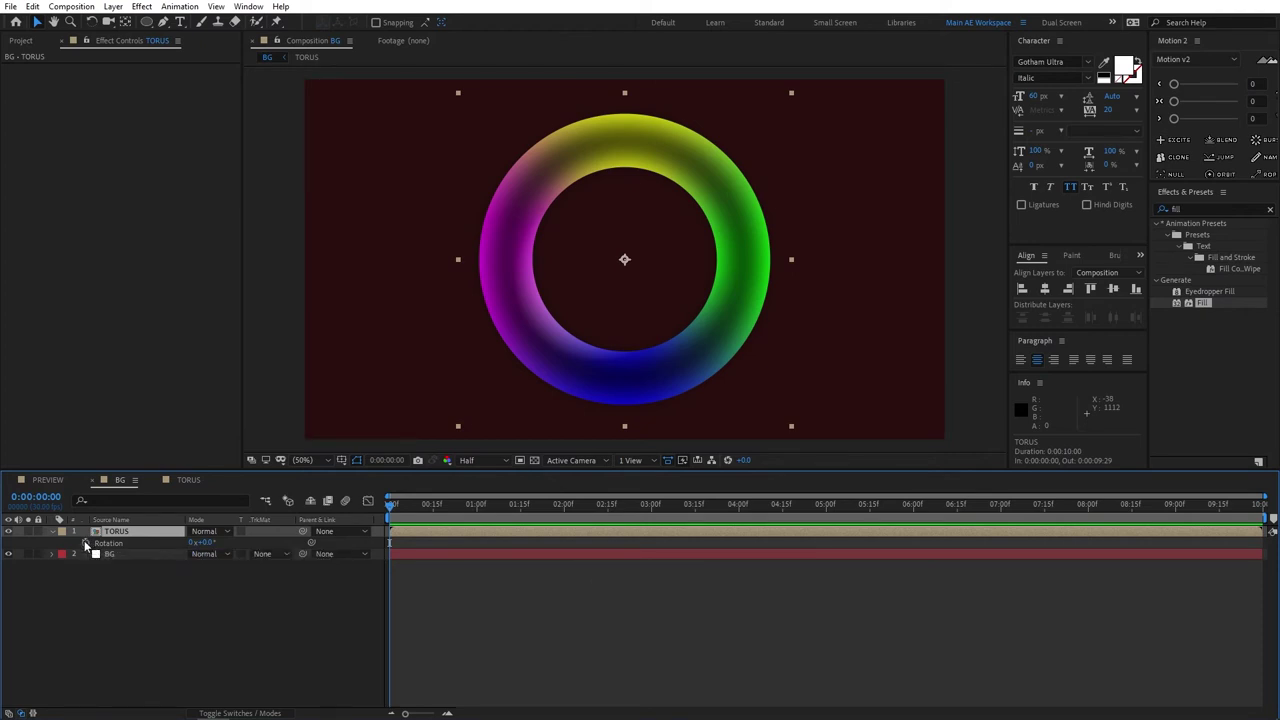
pyautogui.keyDown('alt'); pyautogui.click(85, 544); pyautogui.keyUp('alt')
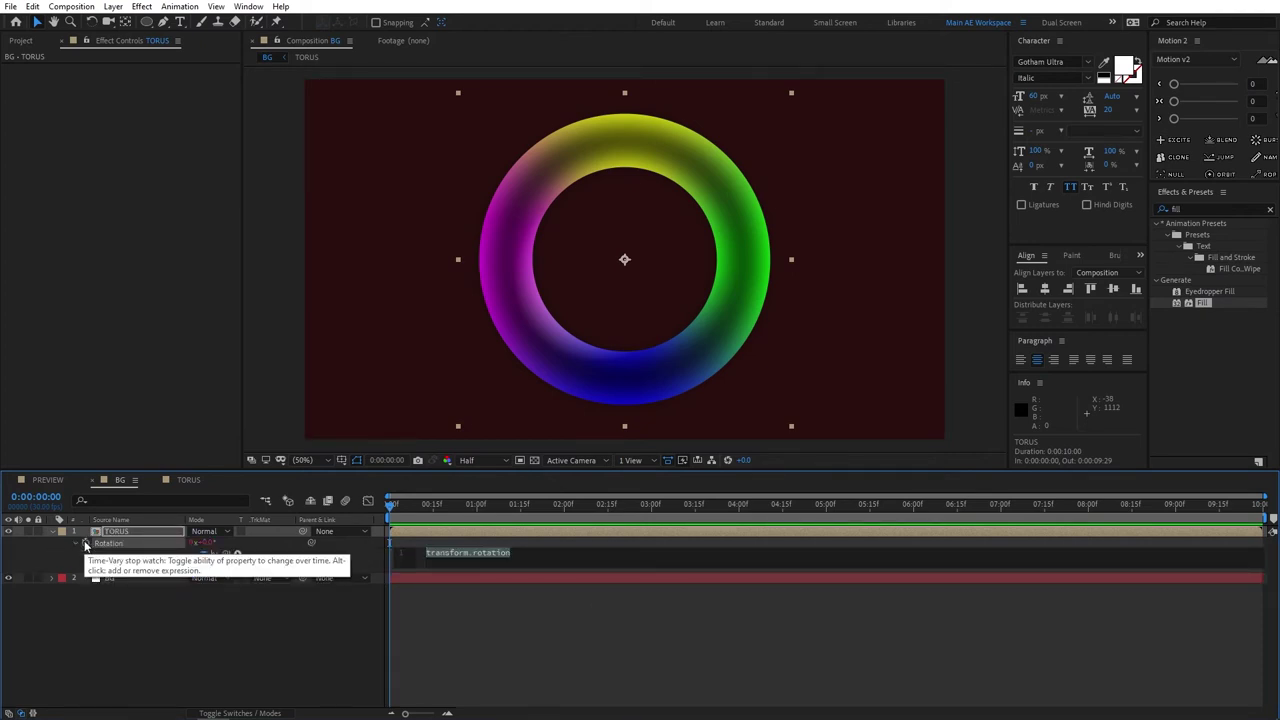
pyautogui.write('time')
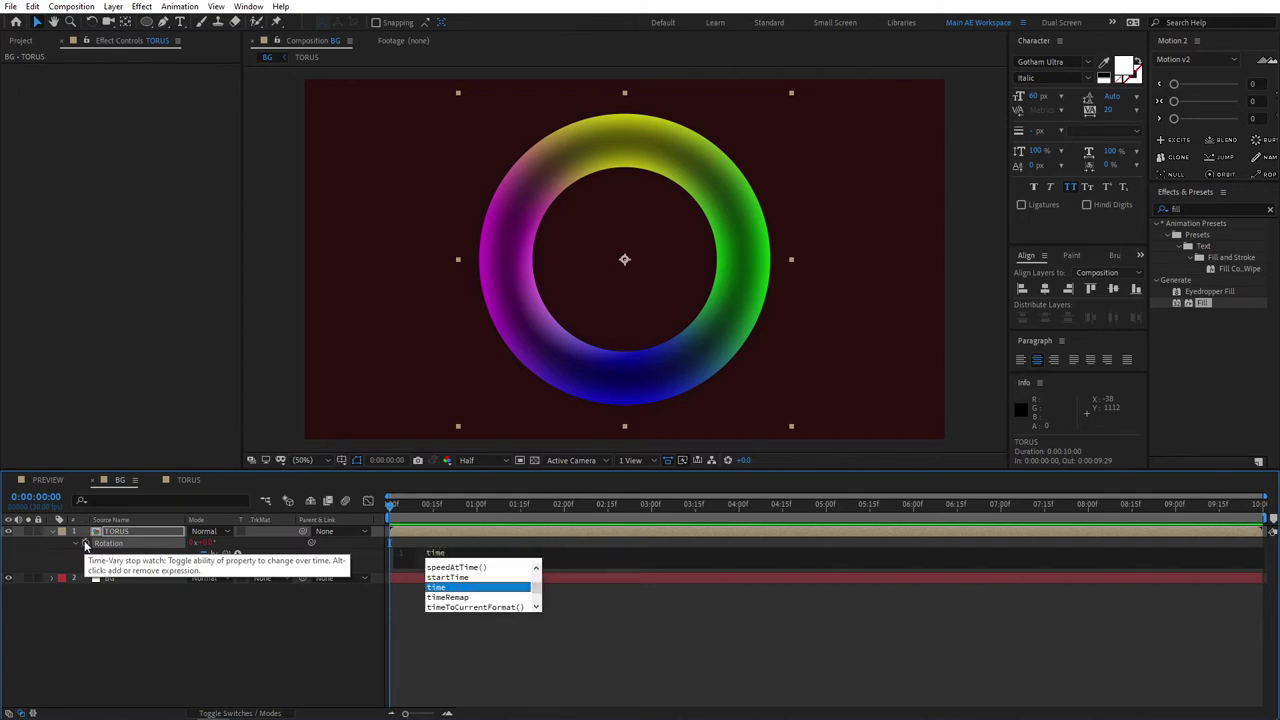
pyautogui.press('Escape')
pyautogui.write('*')
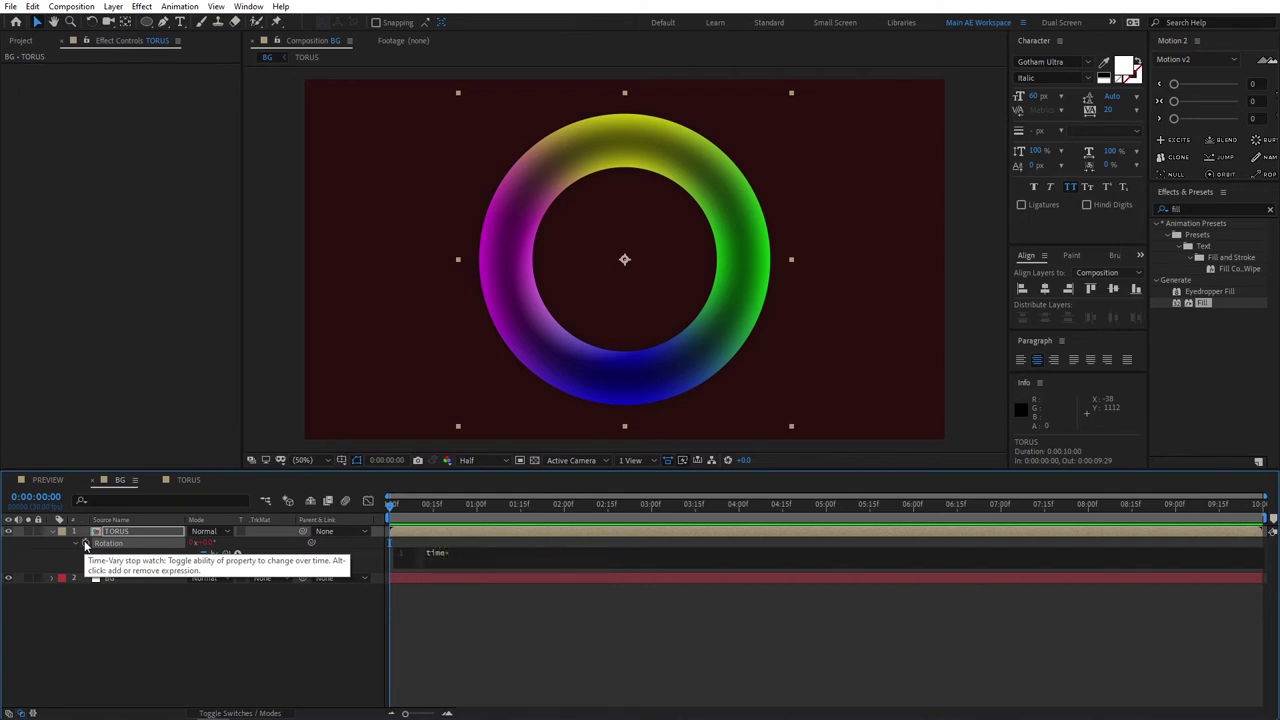
pyautogui.write('20')
pyautogui.click(289, 654)
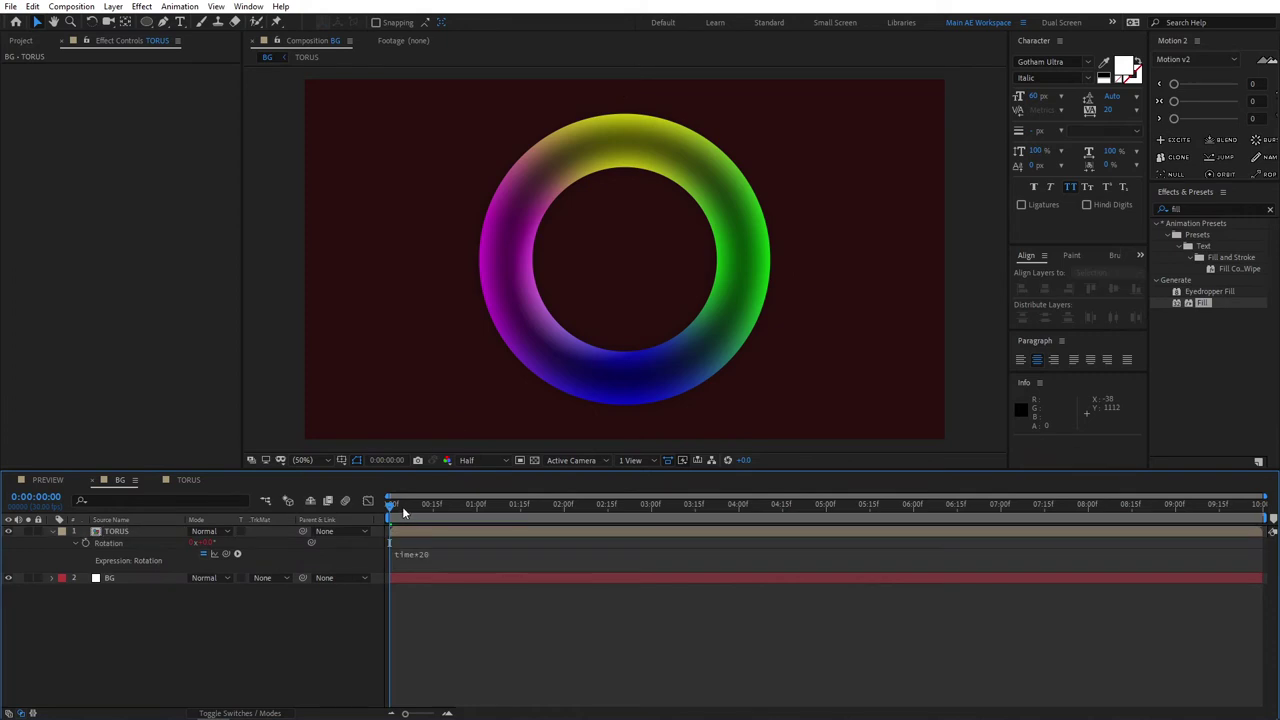
pyautogui.press('space')
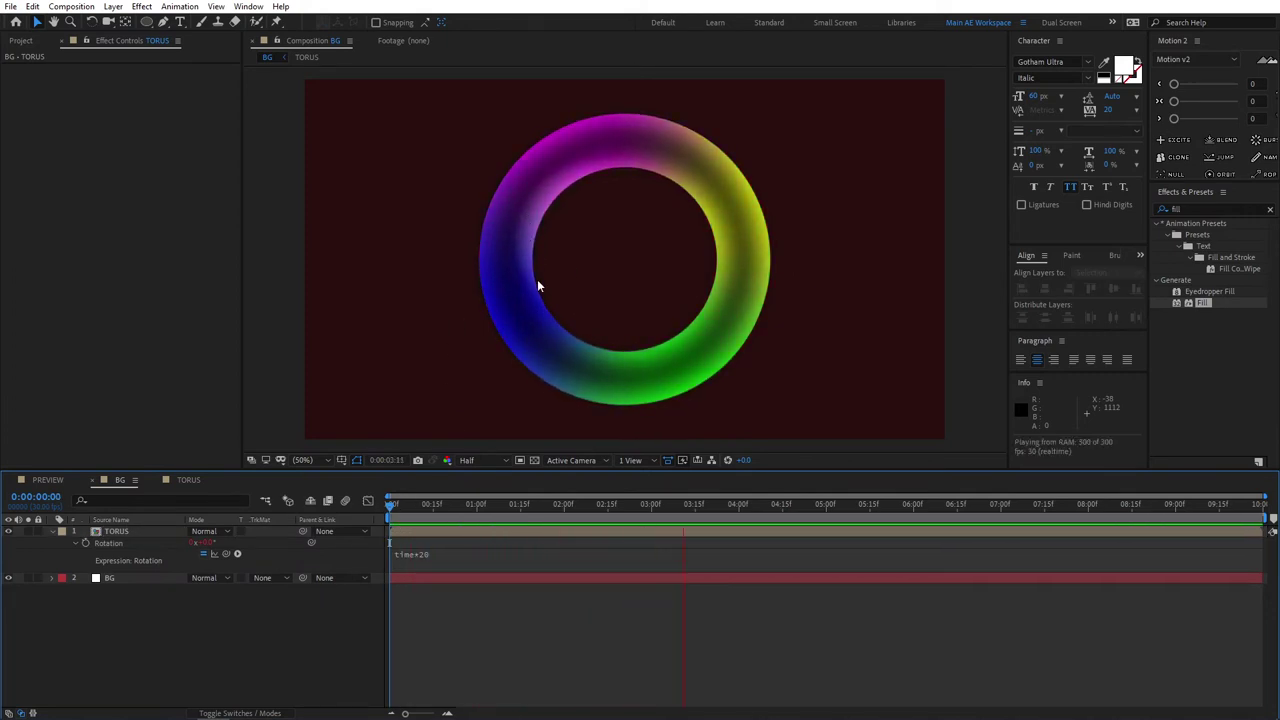
pyautogui.click(342, 654)
# - Add the expression wiggle(1,20) to the TORUS layer's Position and preview the motion from the first frame
pyautogui.click(110, 531)
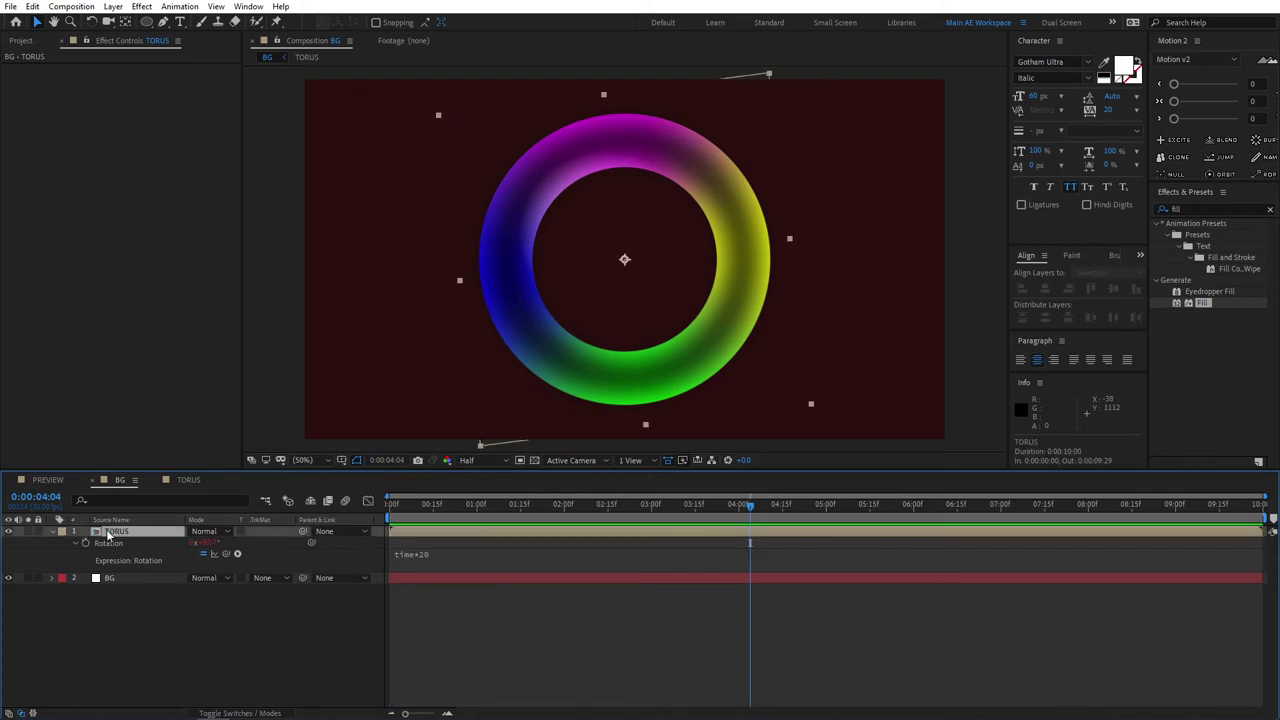
pyautogui.press('p')
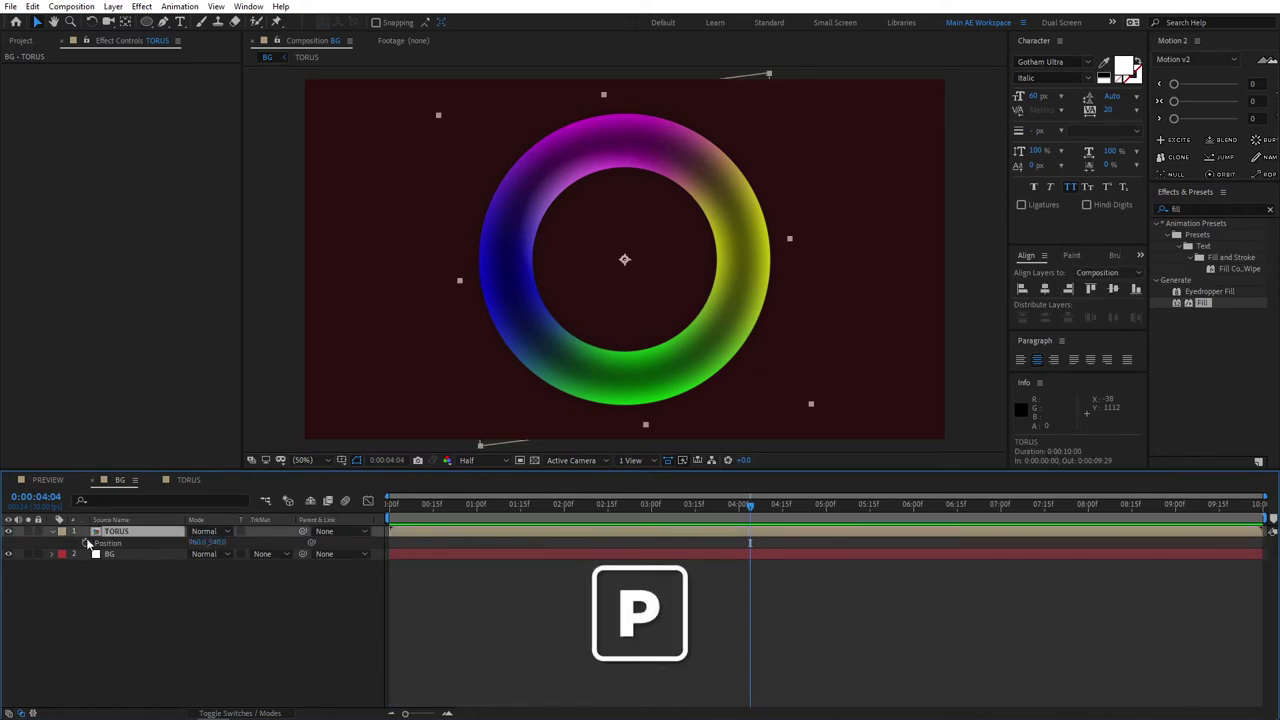
pyautogui.keyDown('alt'); pyautogui.click(86, 543); pyautogui.keyUp('alt')
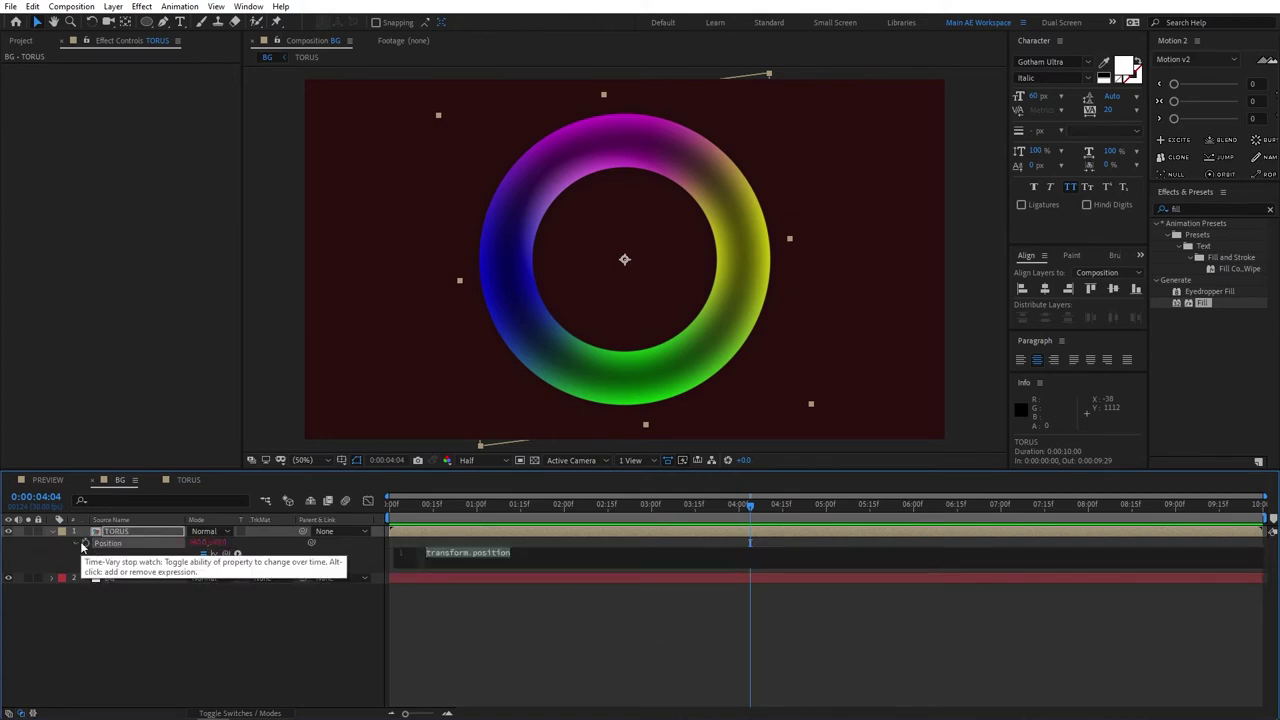
pyautogui.write('wiggle')
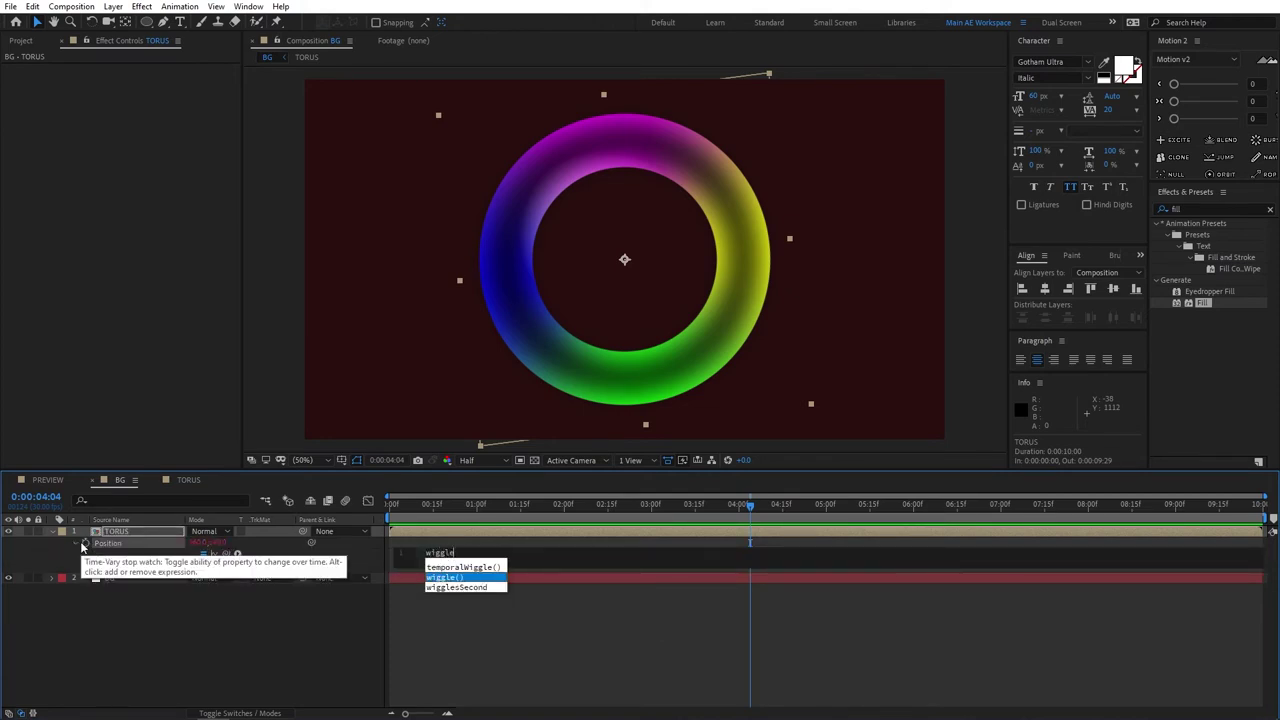
pyautogui.press('Return')
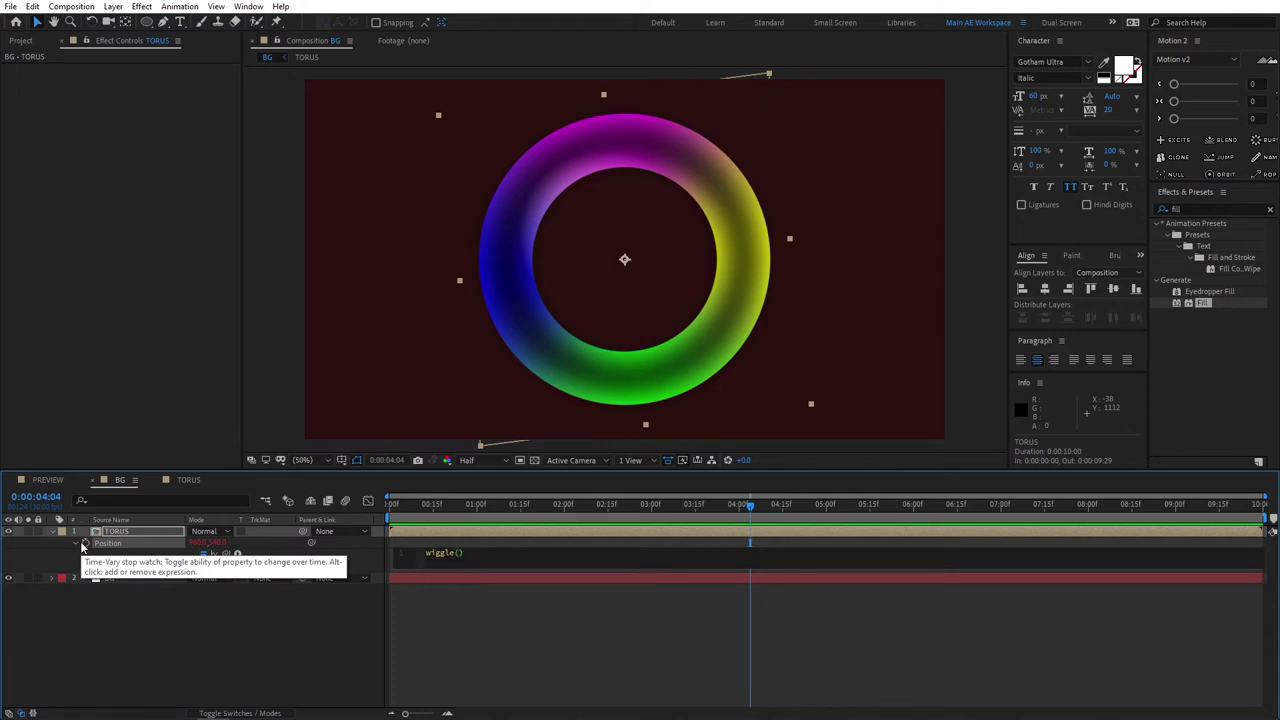
pyautogui.write('1,20')
pyautogui.click(266, 650)
pyautogui.click(413, 507)
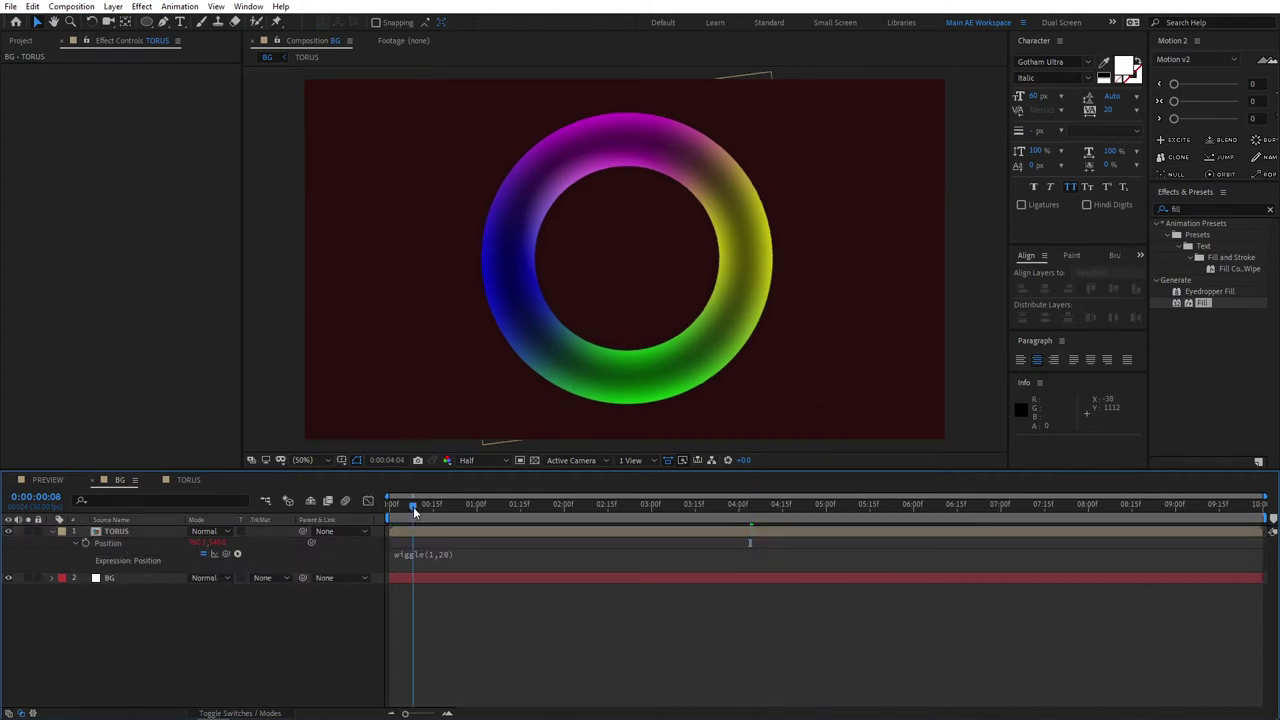
pyautogui.moveTo(413, 507); pyautogui.dragTo(390, 507)
pyautogui.press('space')
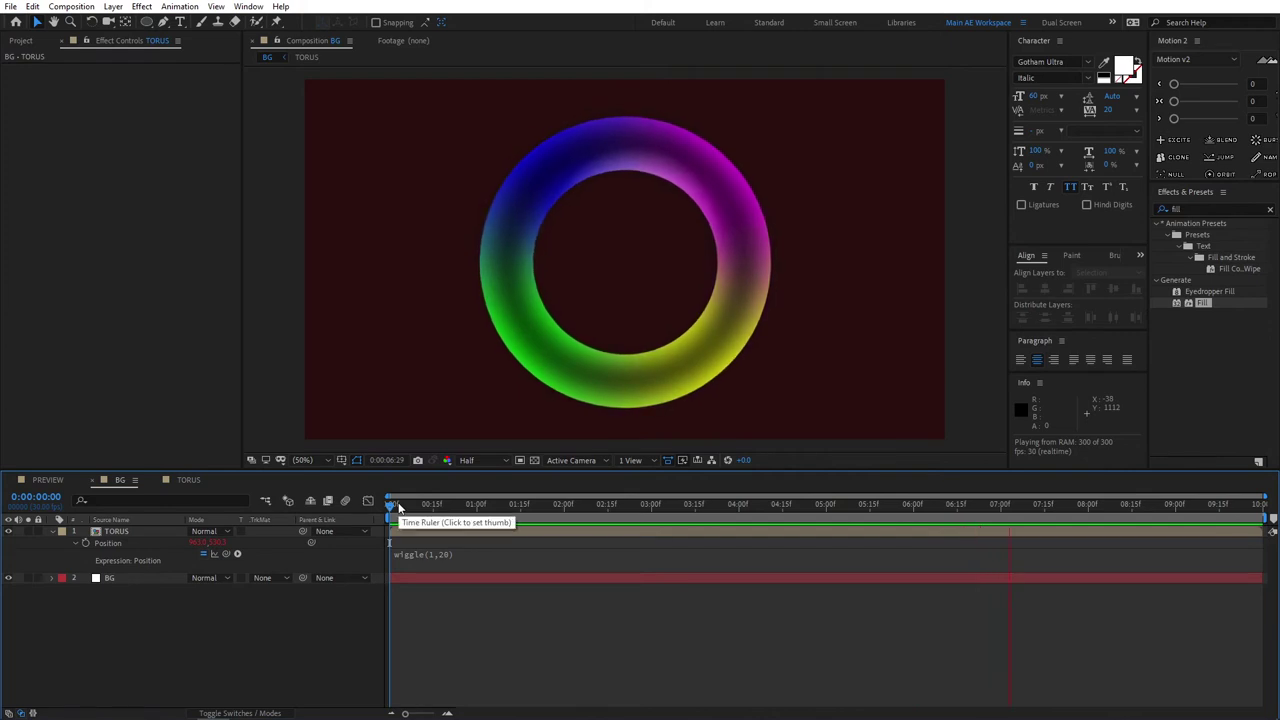
pyautogui.click(51, 531)
# - Add an adjustment layer above the TORUS layer and name it GLOW
pyautogui.click(128, 532)
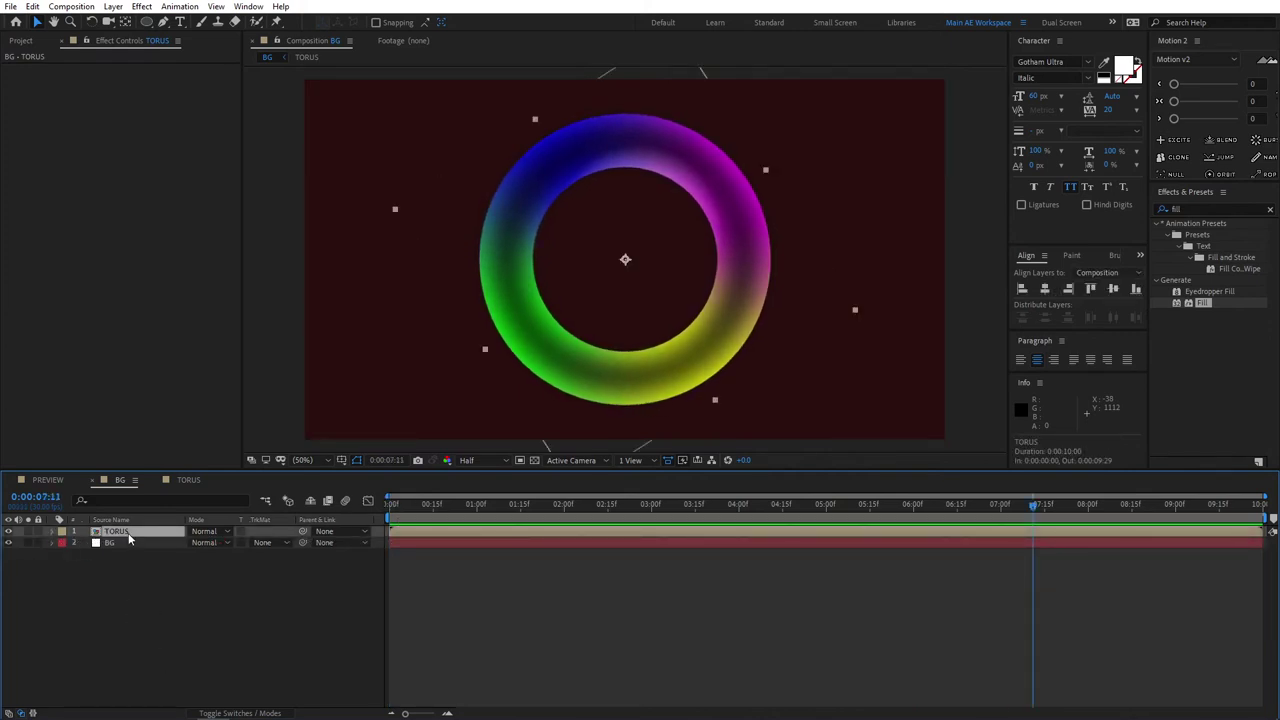
pyautogui.click(159, 610)
pyautogui.rightClick(139, 598)
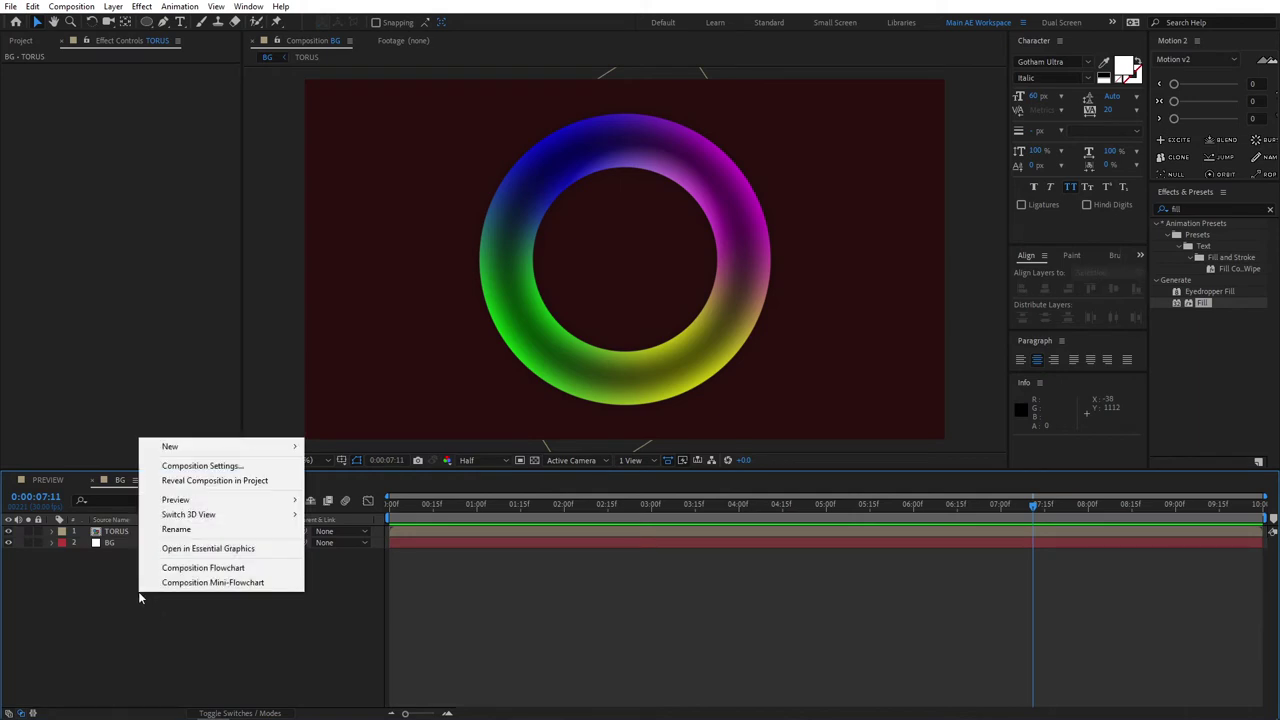
pyautogui.moveTo(188, 455)
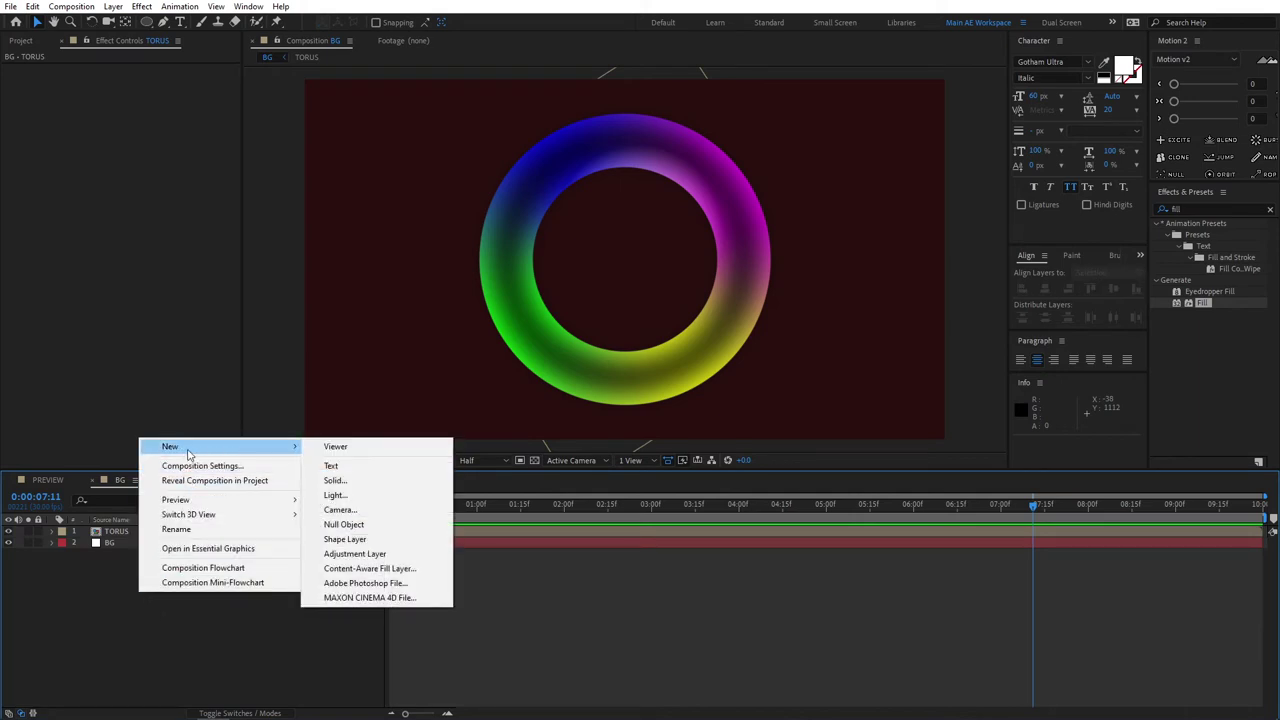
pyautogui.click(344, 549)
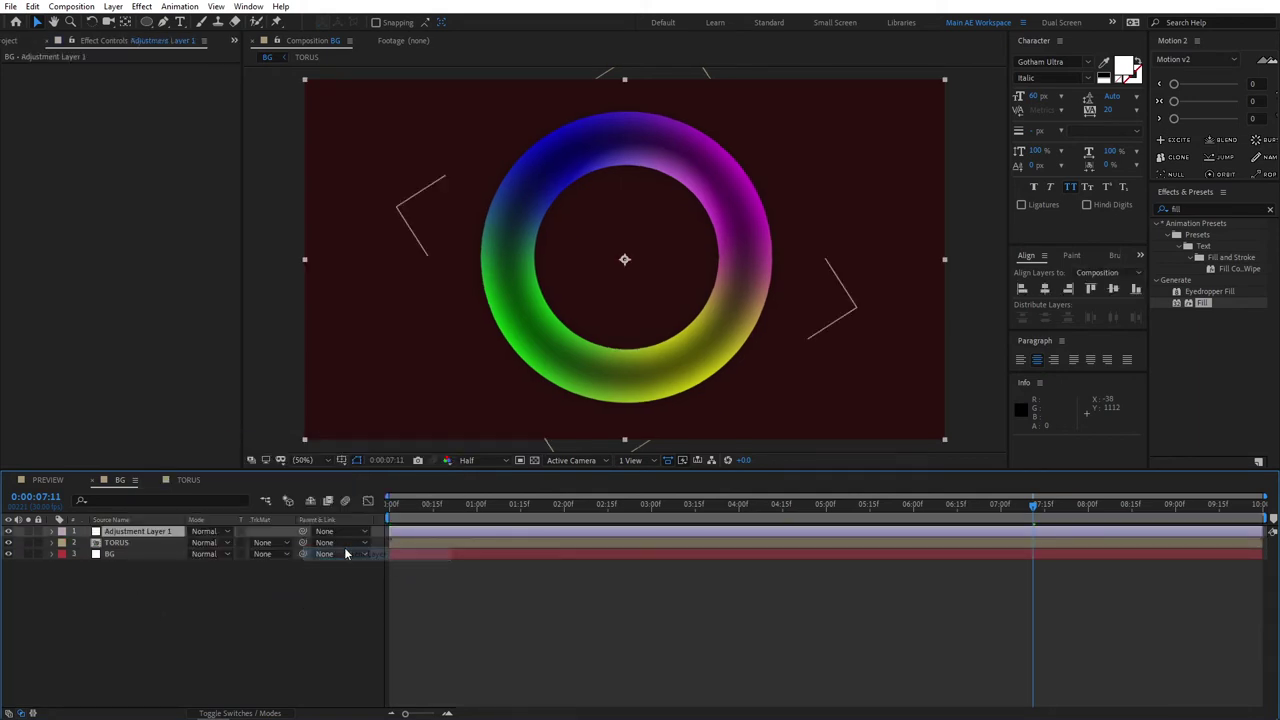
pyautogui.click(157, 539)
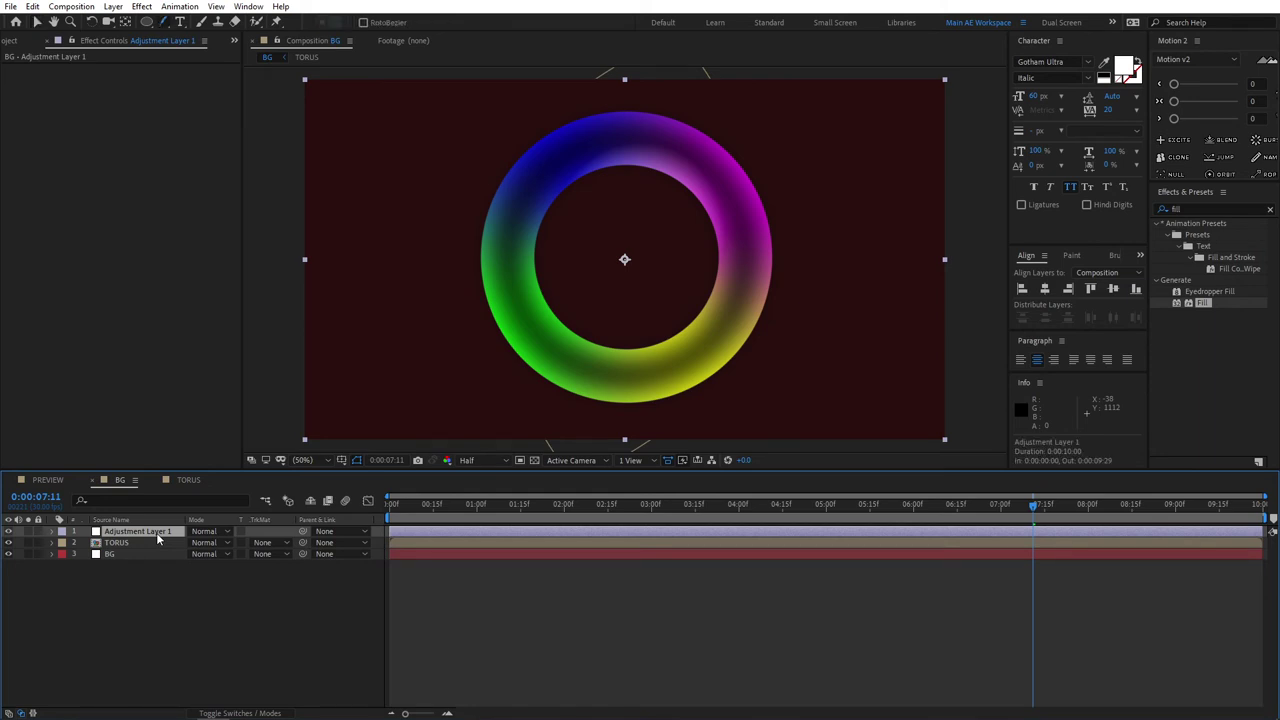
pyautogui.press('Return')
pyautogui.write('GLOW')
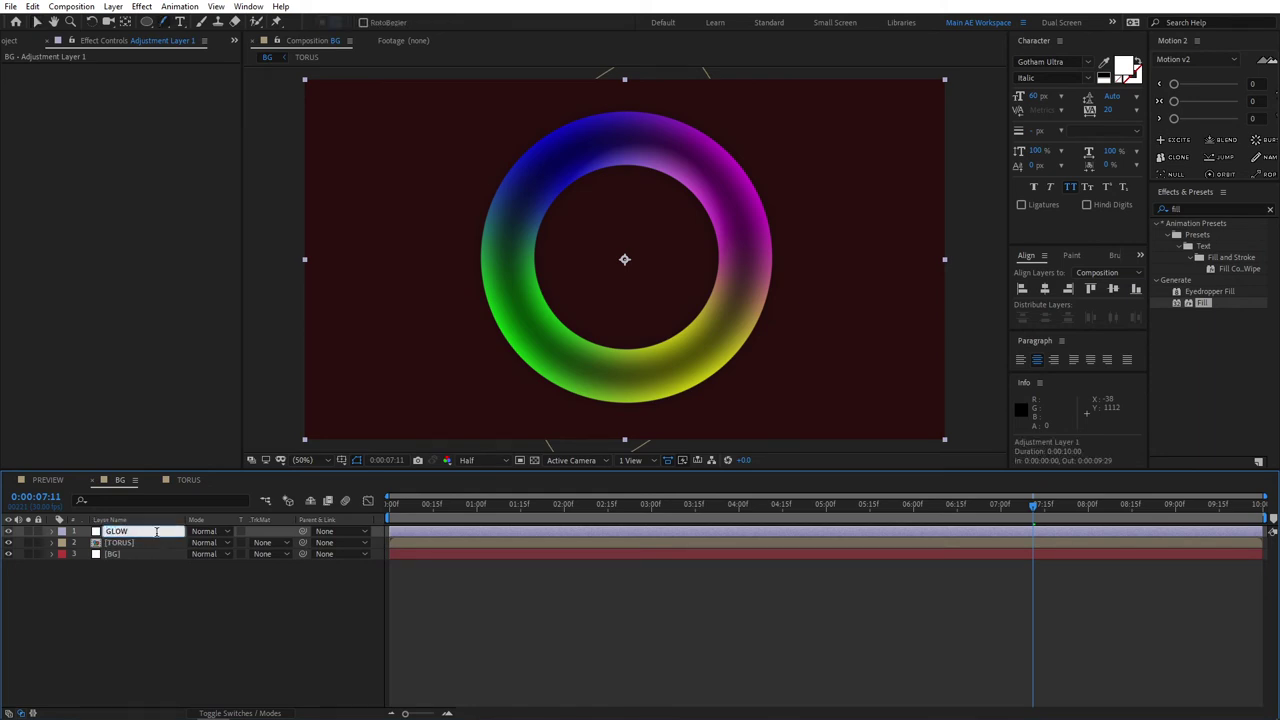
pyautogui.click(149, 640)
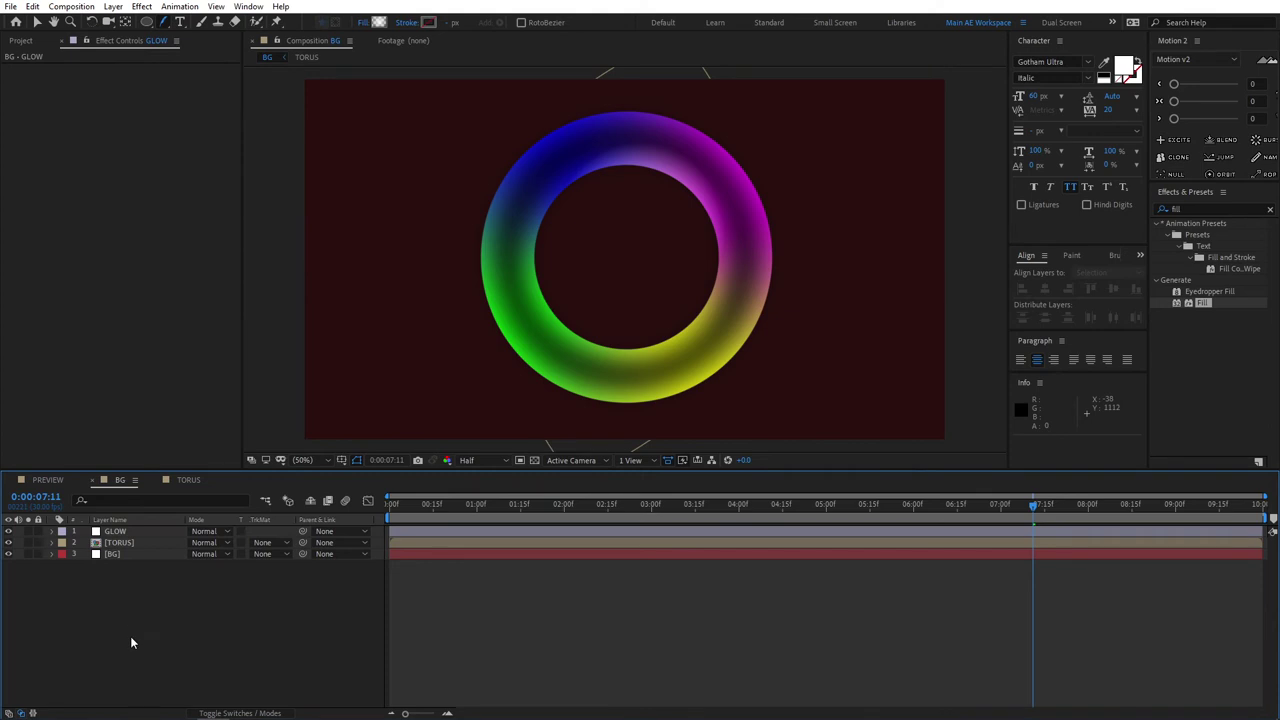
# - Apply the Stylize Glow effect to the GLOW layer and set its Glow Radius to 300
pyautogui.hotkey('ctrl', '5')
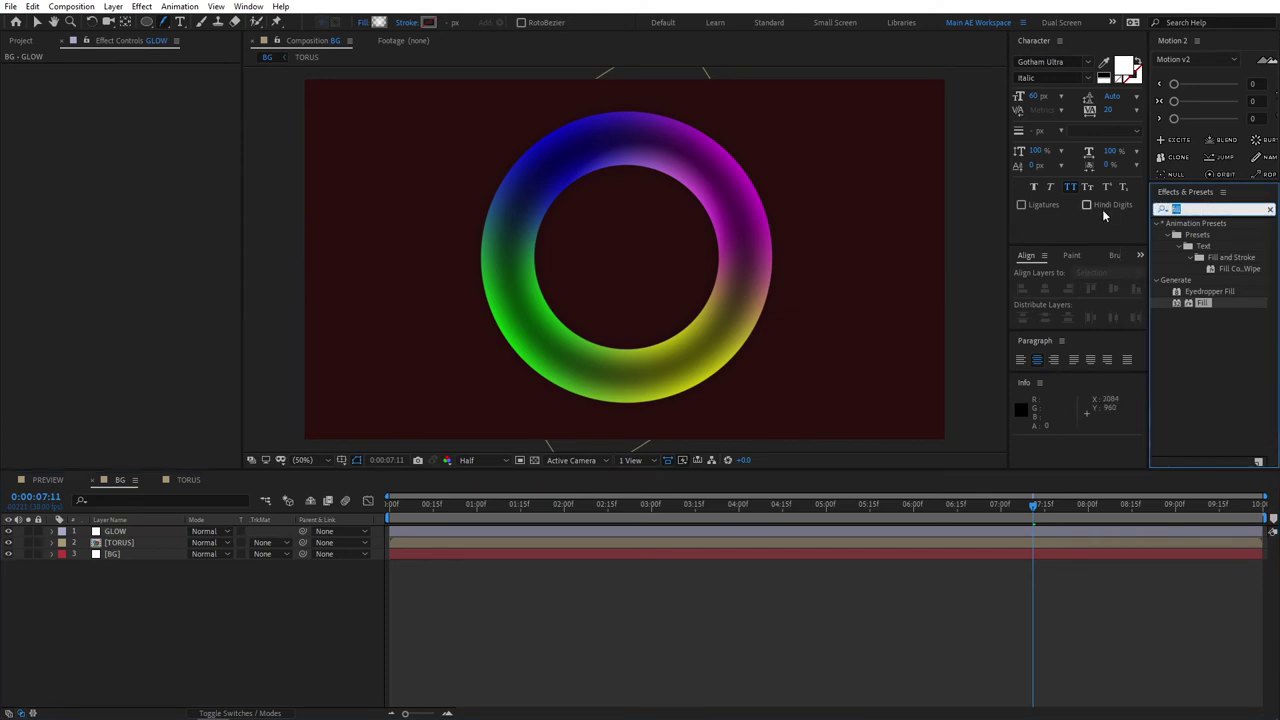
pyautogui.write('glow')
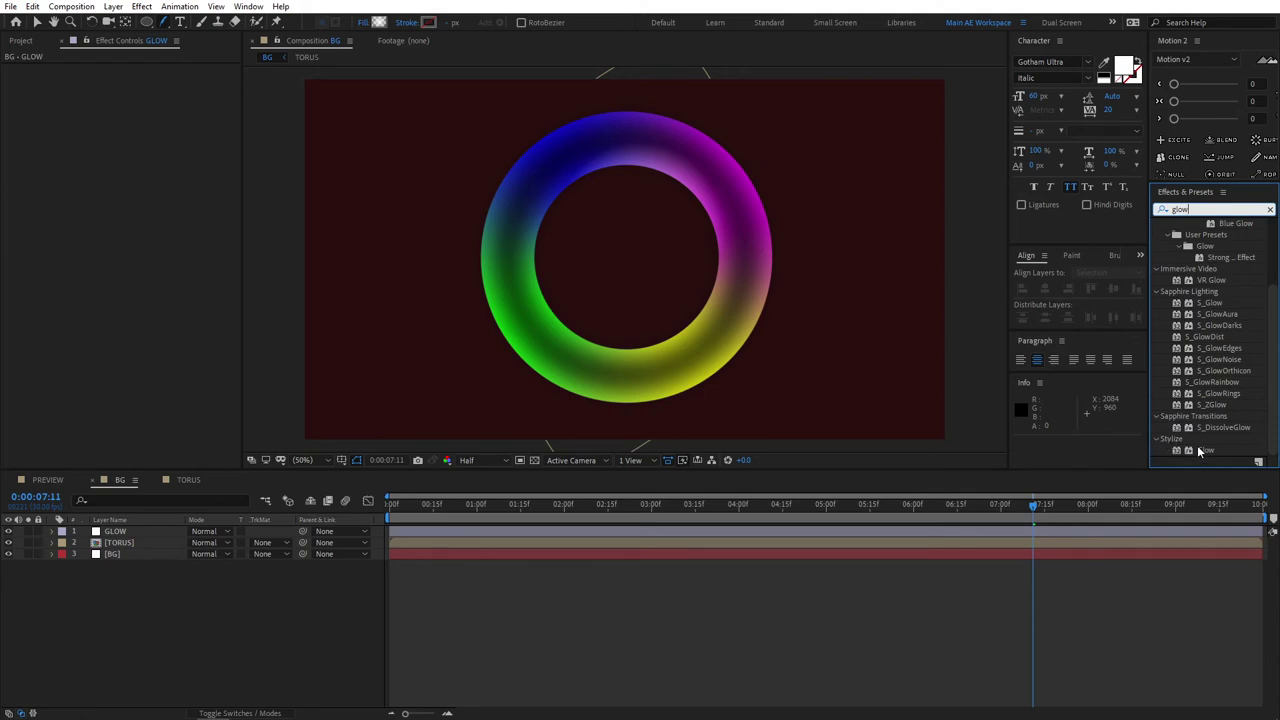
pyautogui.moveTo(1203, 449); pyautogui.dragTo(702, 533)
pyautogui.click(133, 534)
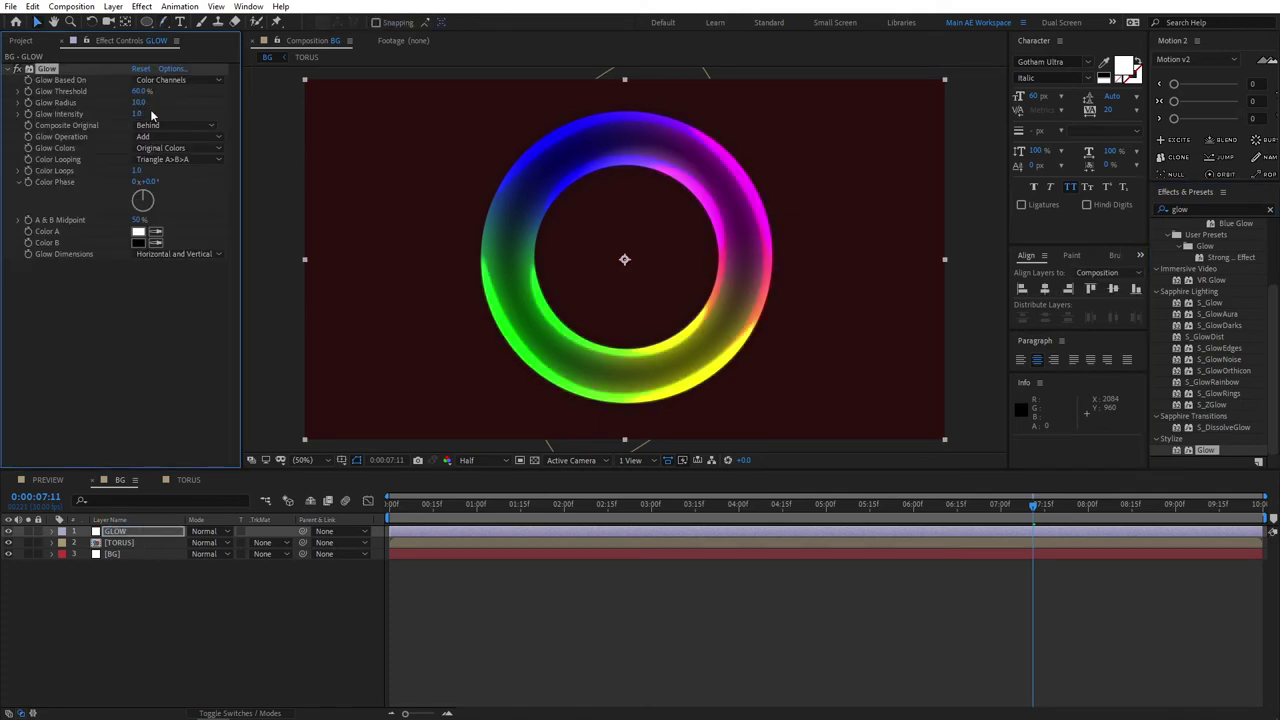
pyautogui.click(139, 102)
pyautogui.click(140, 102)
pyautogui.write('300')
pyautogui.click(172, 342)
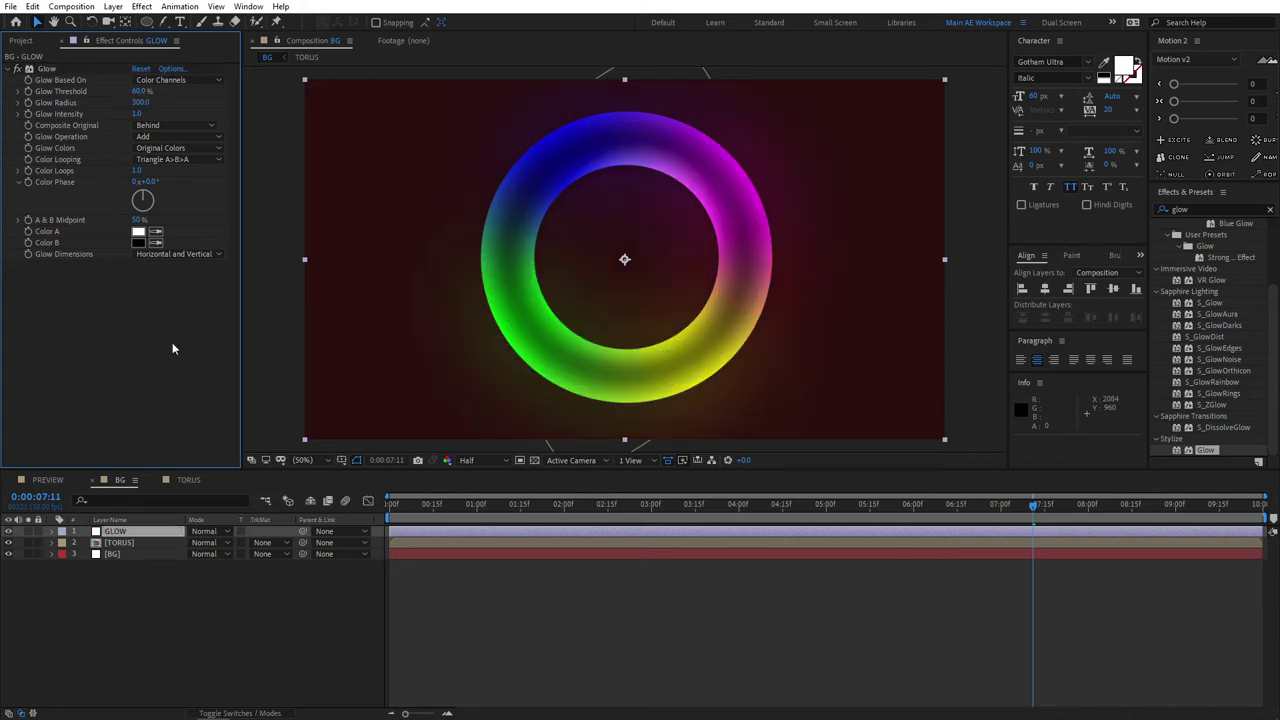
# - Duplicate the Glow effect on the GLOW layer and set the copy's Glow Radius to 500
pyautogui.click(50, 70)
pyautogui.hotkey('ctrl', 'd')
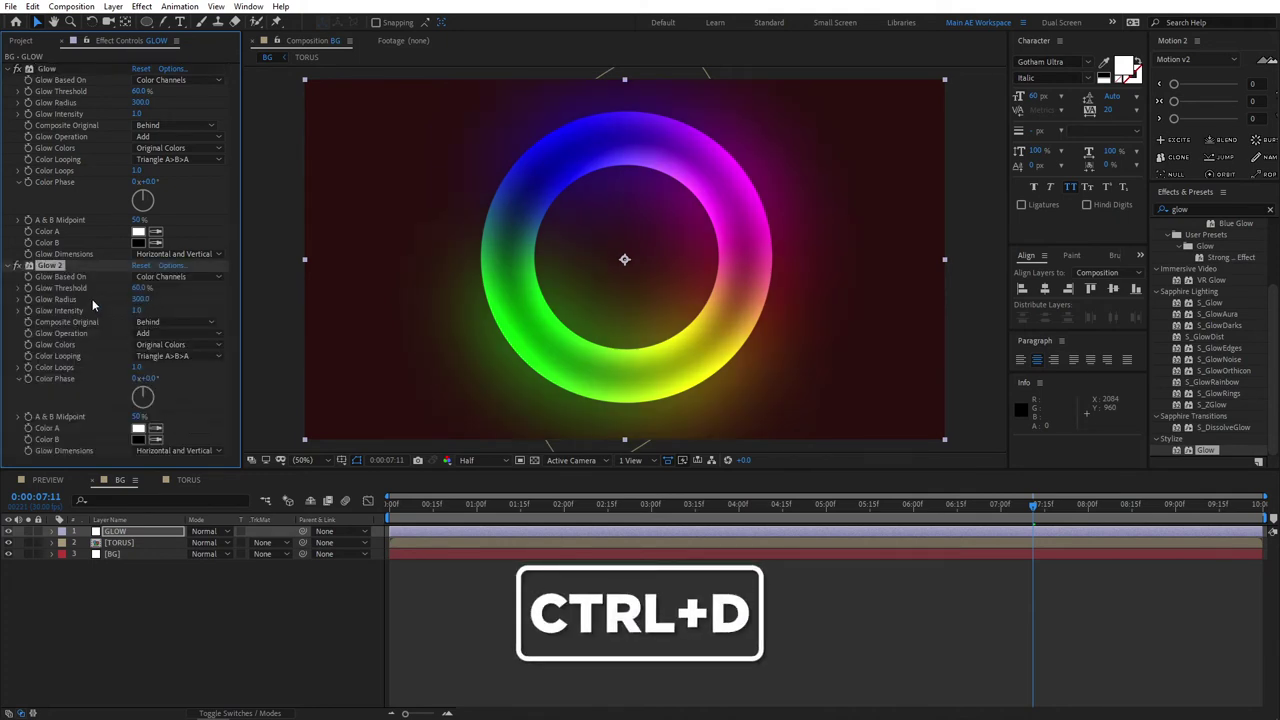
pyautogui.click(142, 299)
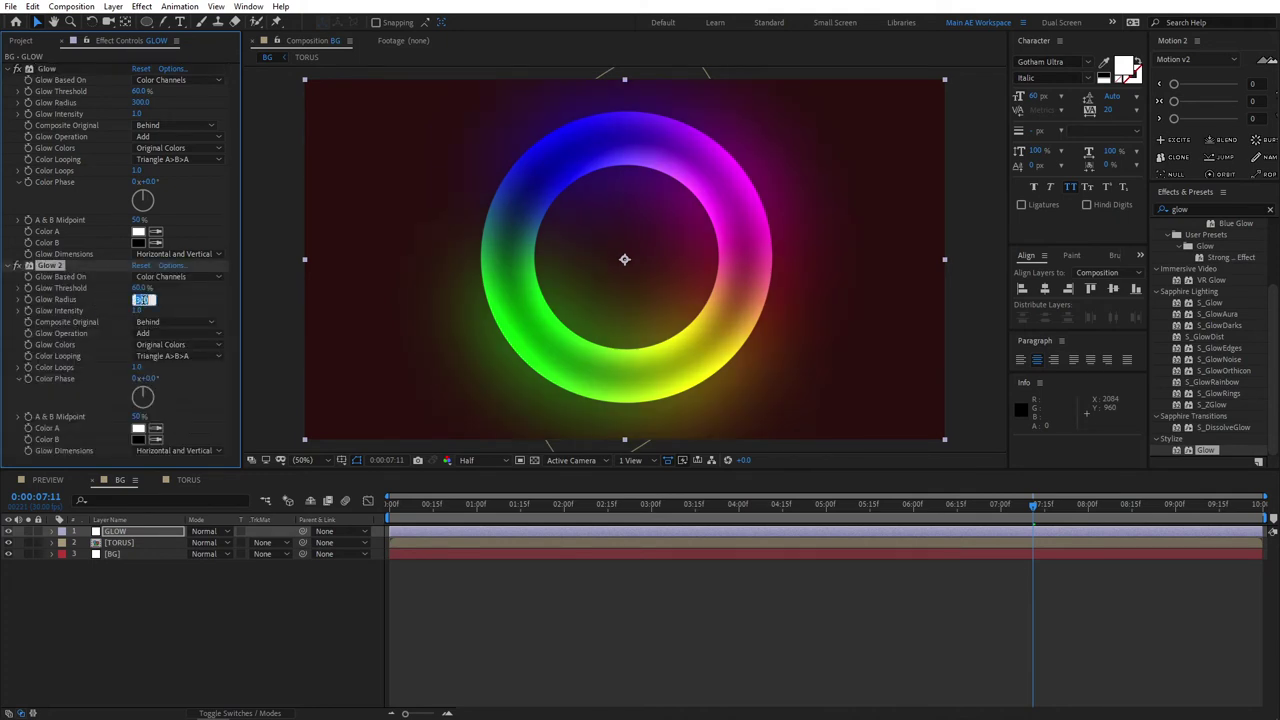
pyautogui.write('500')
pyautogui.press('Return')
pyautogui.click(235, 603)
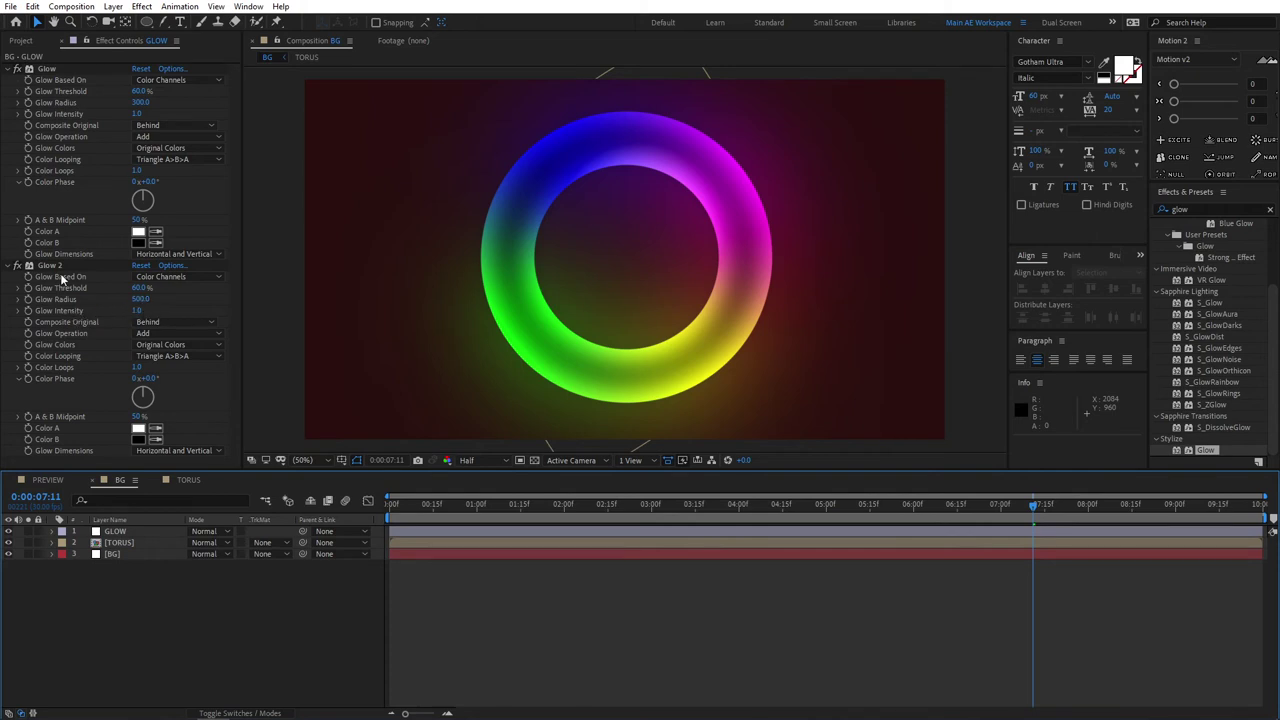
# - Set the second Glow effect's Glow Intensity to 0.8 and collapse both Glow effects
pyautogui.click(137, 311)
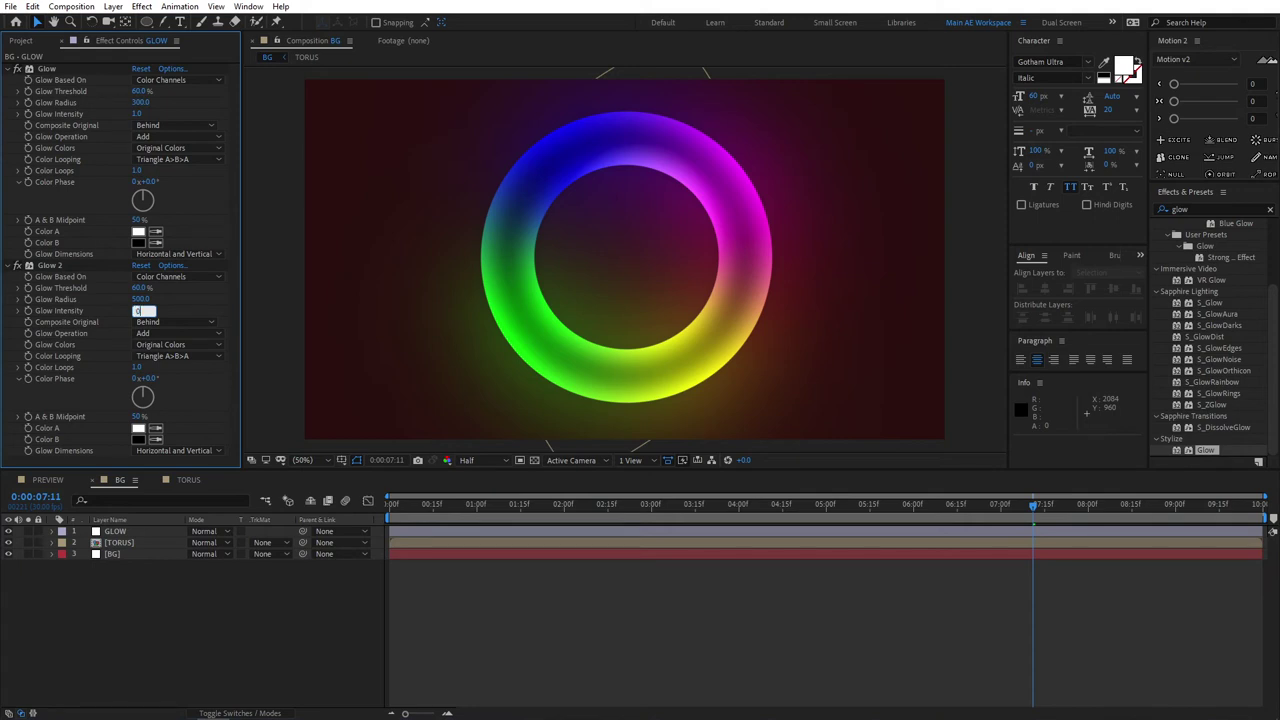
pyautogui.press('Return')
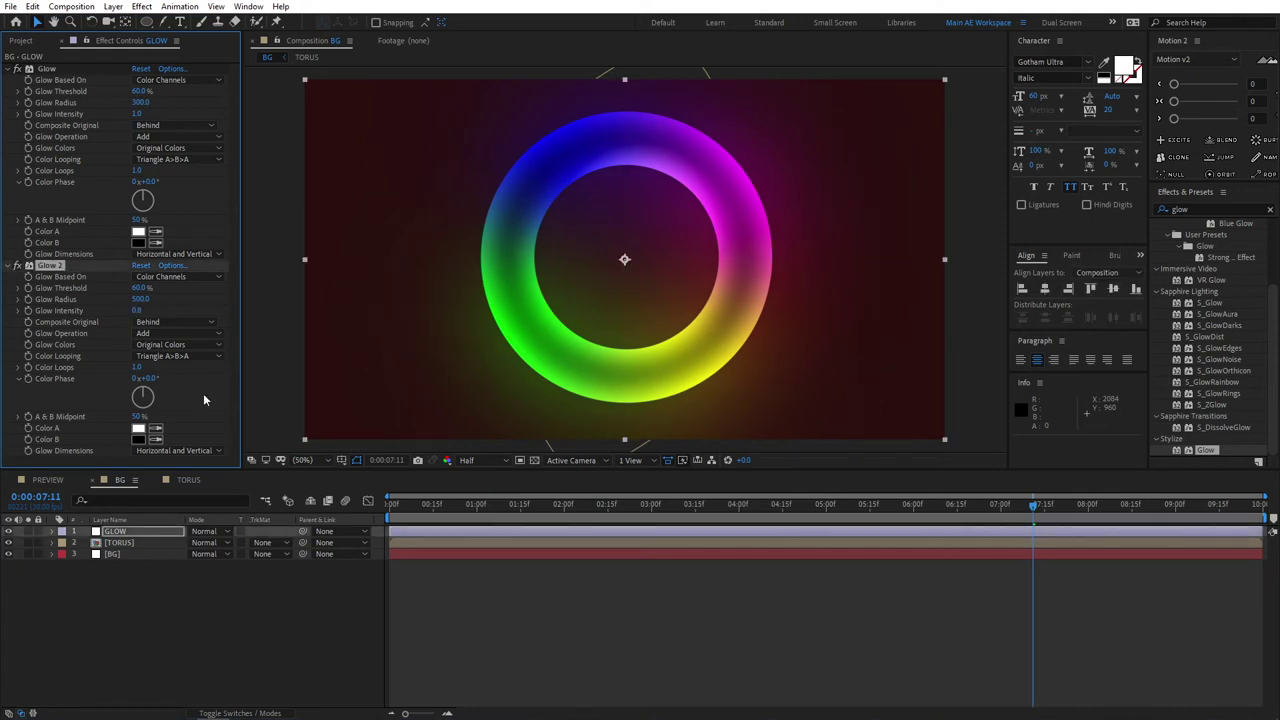
pyautogui.click(270, 633)
pyautogui.click(14, 69)
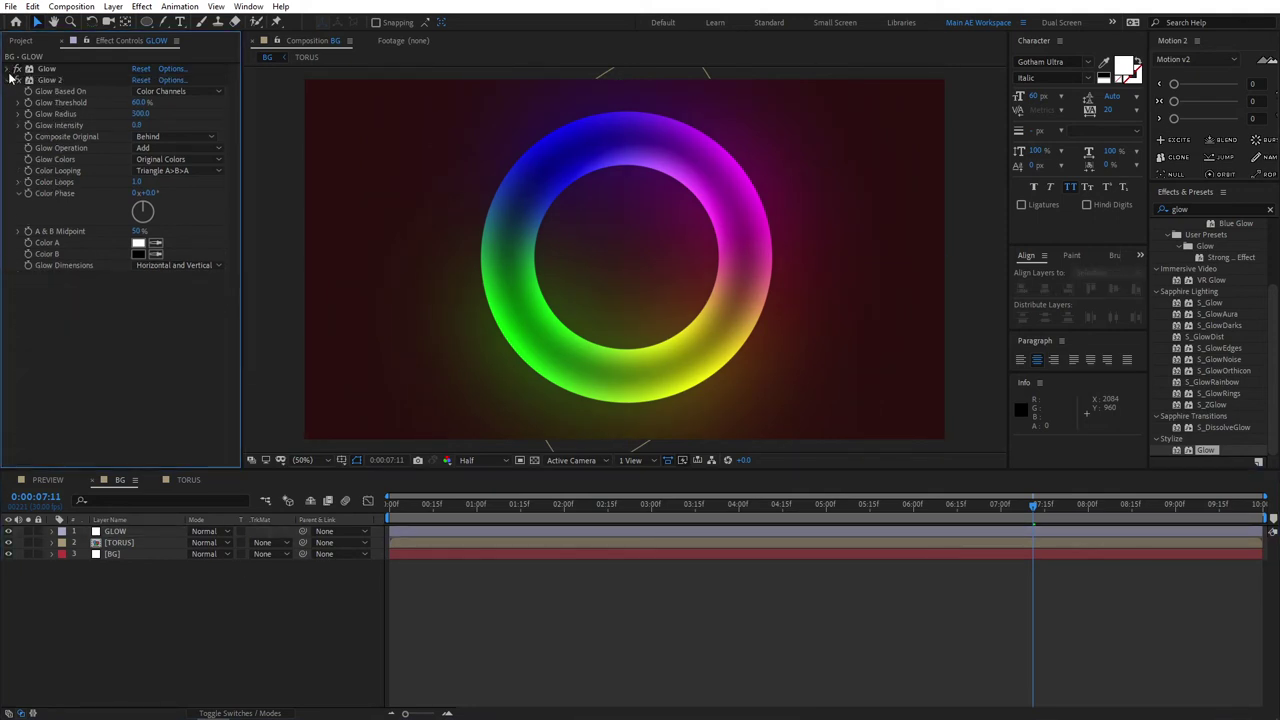
pyautogui.click(12, 80)
pyautogui.click(251, 663)
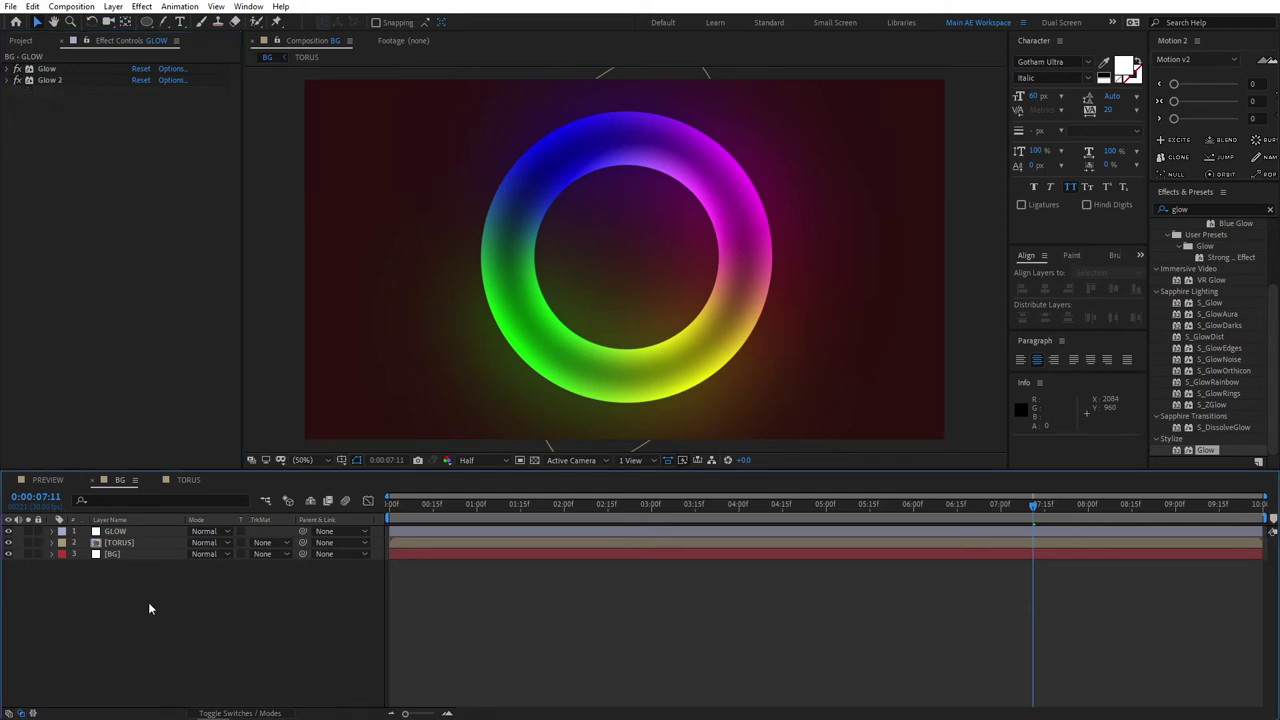
# - Add another adjustment layer at the top of the BG composition and name it NOISE
pyautogui.rightClick(149, 608)
pyautogui.moveTo(203, 463)
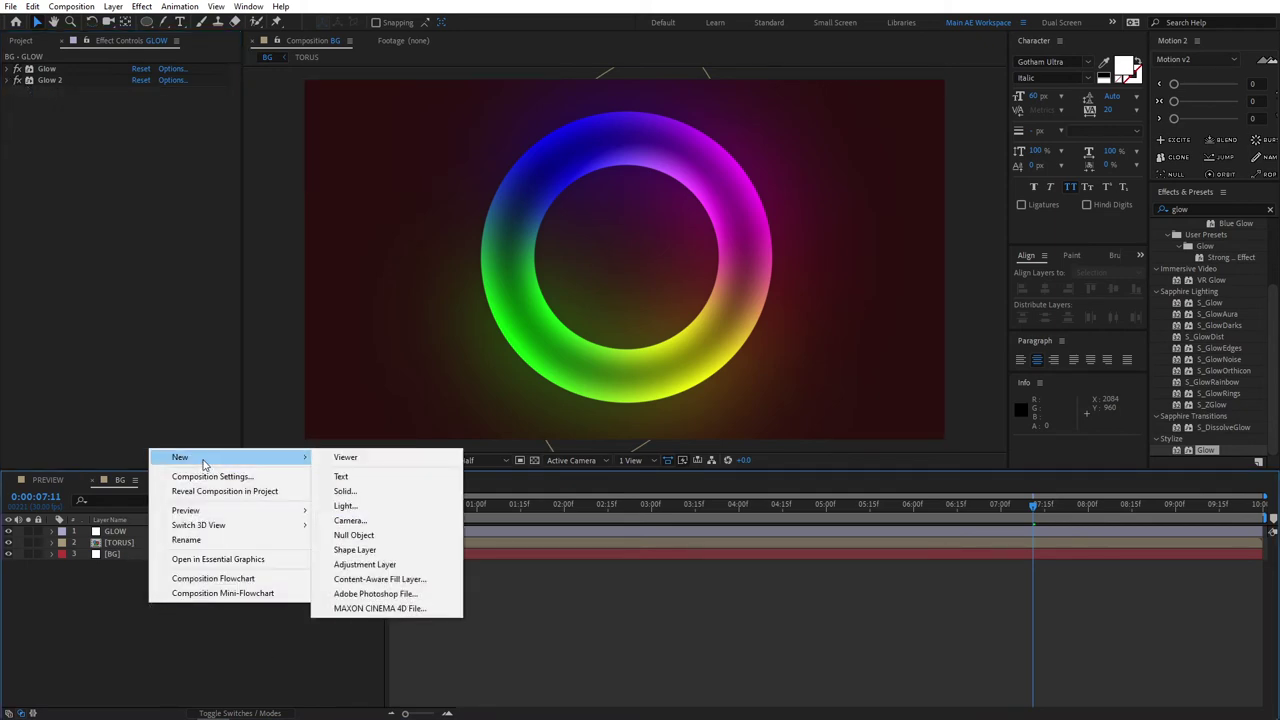
pyautogui.click(358, 566)
pyautogui.press('Return')
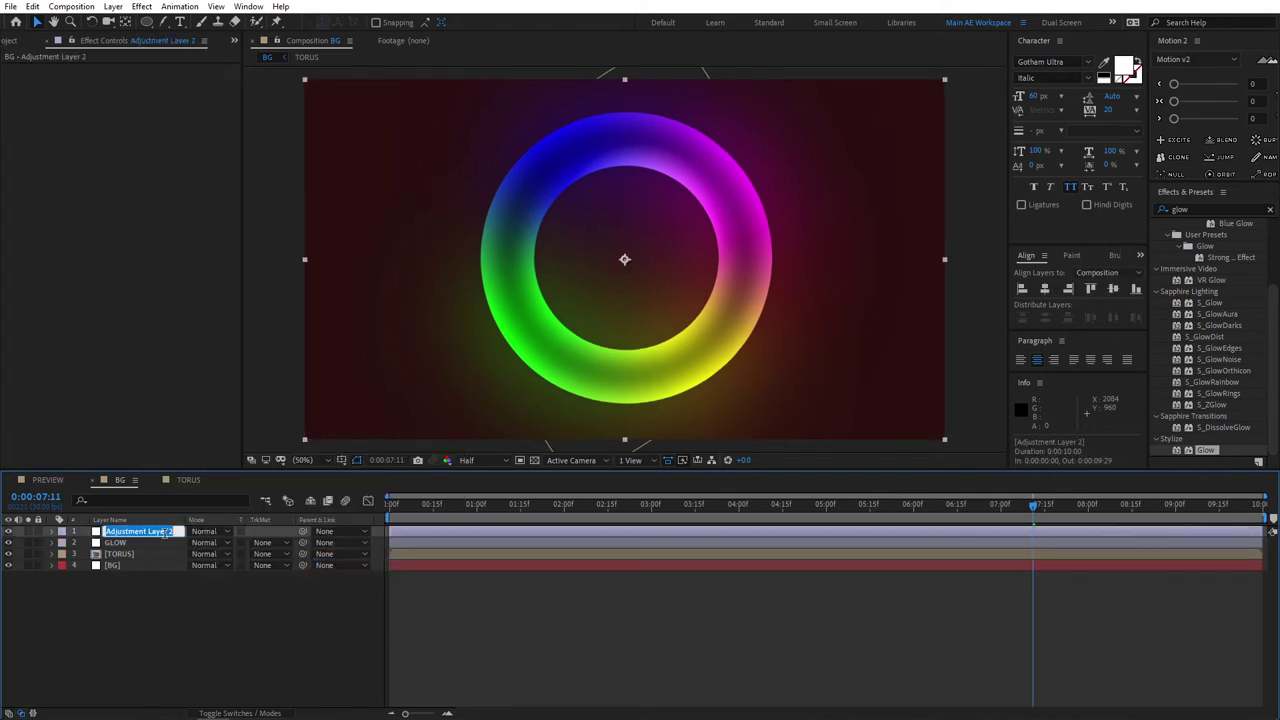
pyautogui.write('NOISE')
pyautogui.click(445, 604)
# - Apply the Noise effect to the NOISE layer with Amount of Noise at 3% and Use Color Noise turned off
pyautogui.moveTo(1192, 208); pyautogui.dragTo(1159, 215)
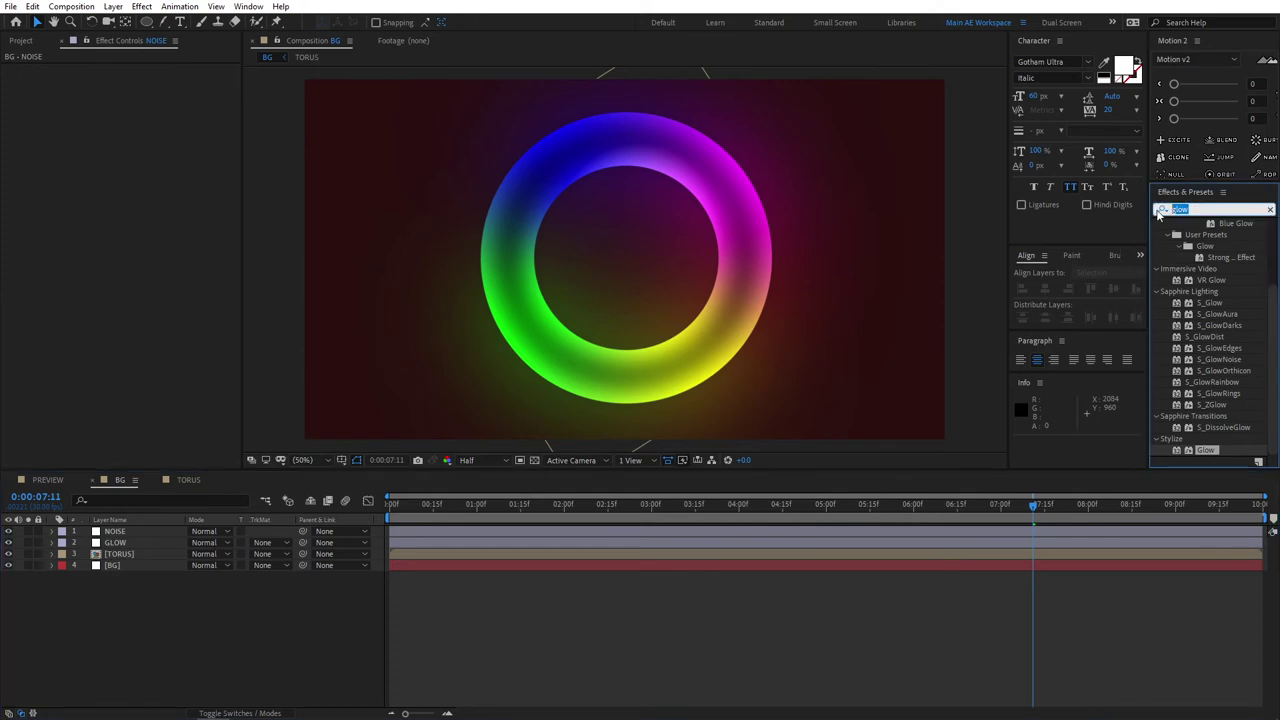
pyautogui.write('noise')
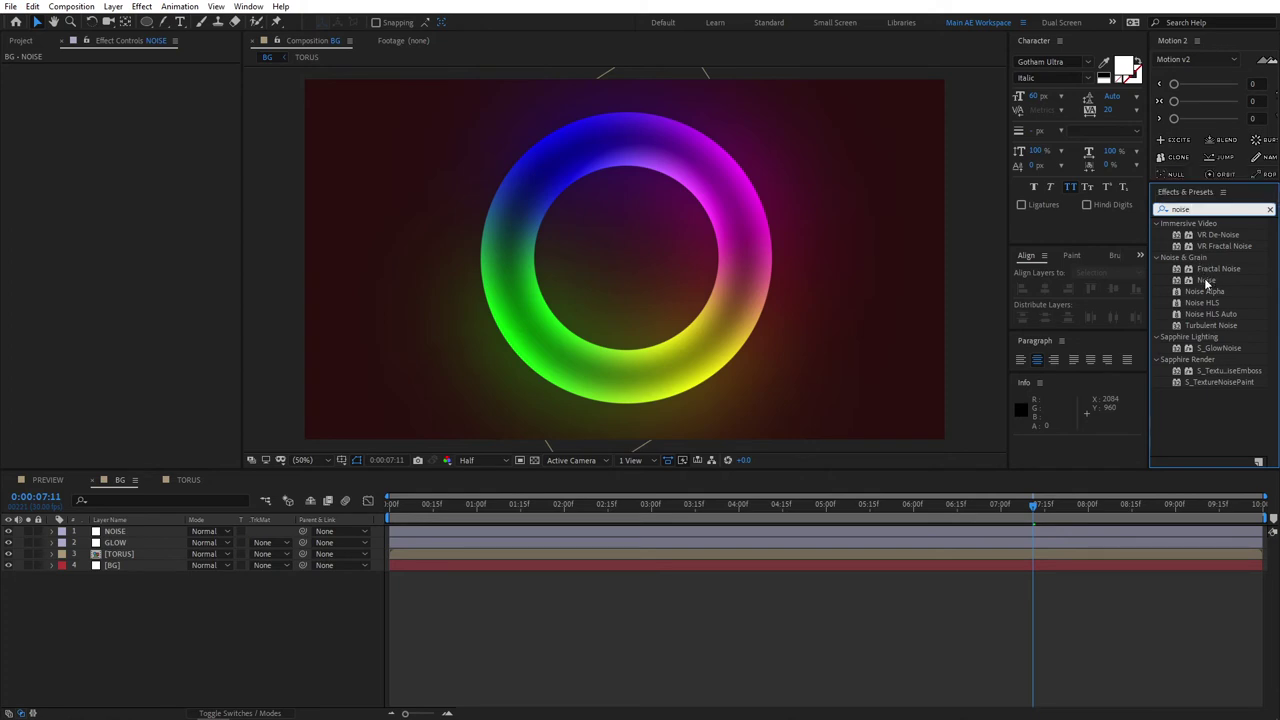
pyautogui.moveTo(1207, 284); pyautogui.dragTo(116, 535)
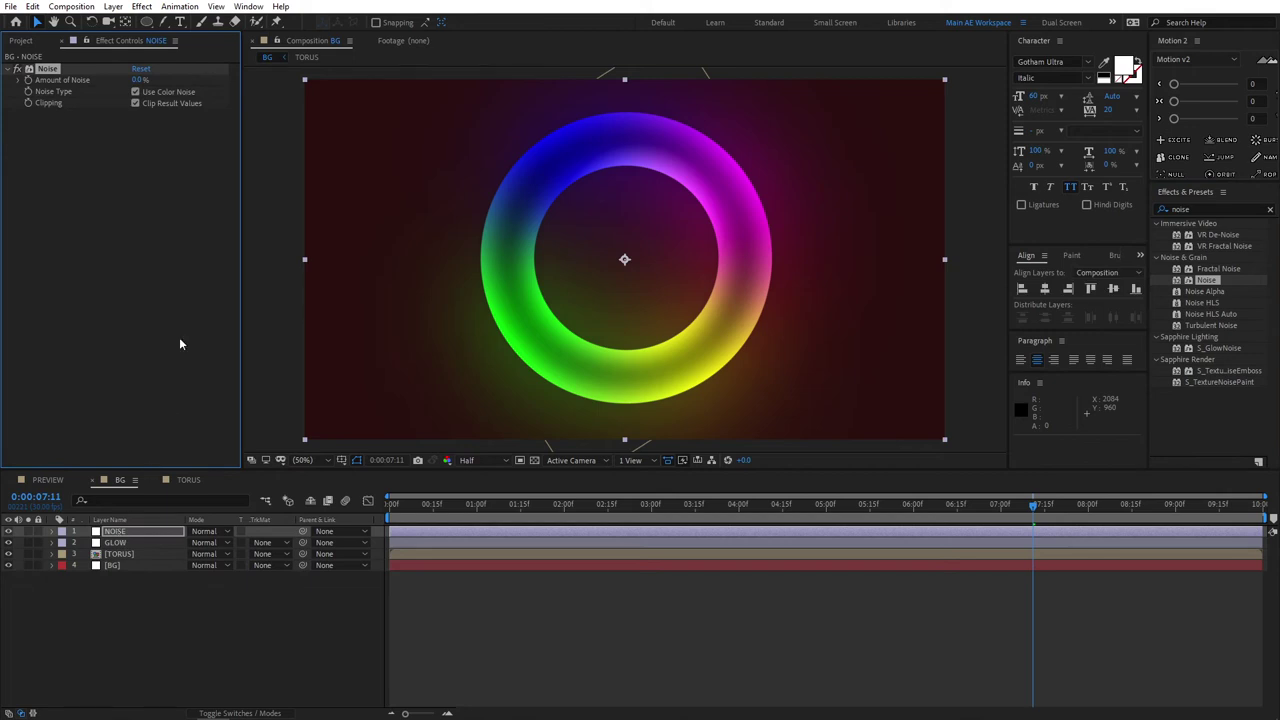
pyautogui.click(138, 80)
pyautogui.write('3')
pyautogui.click(156, 335)
# - Preview the glowing ring animation from the first frame at Half resolution
pyautogui.moveTo(416, 504); pyautogui.dragTo(372, 504)
pyautogui.press('space')
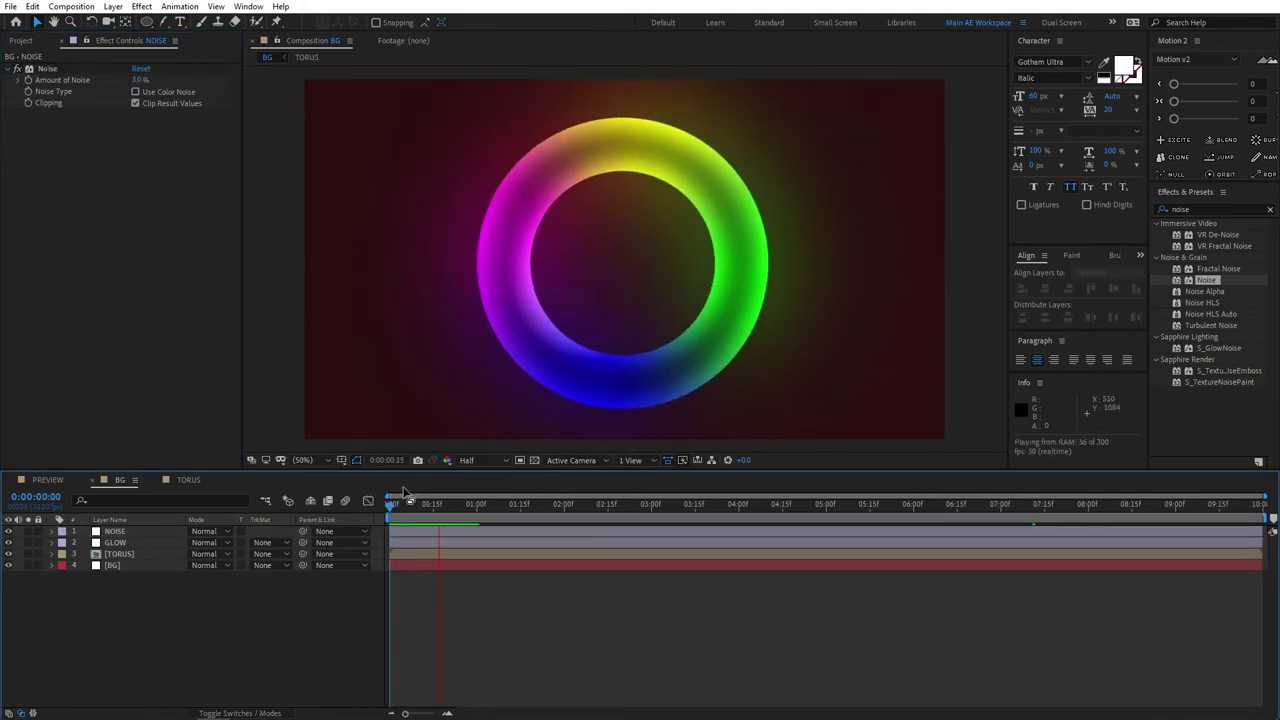
pyautogui.click(486, 461)
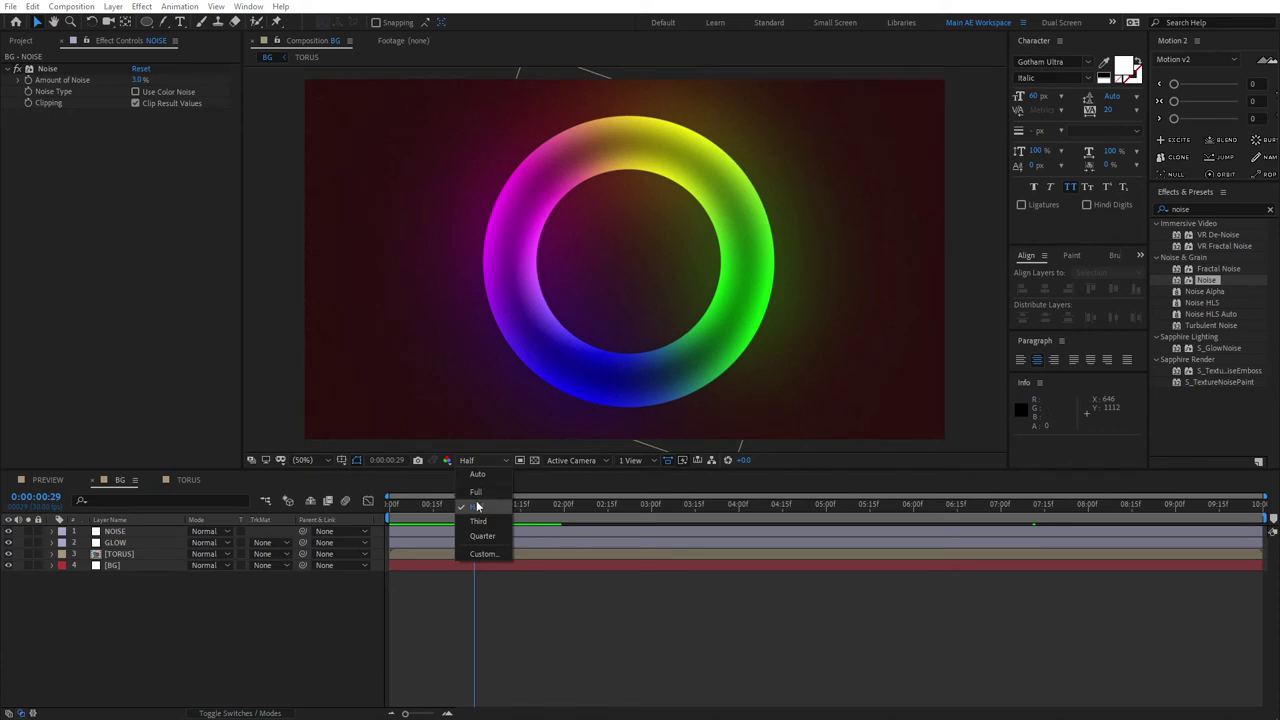
pyautogui.click(484, 509)
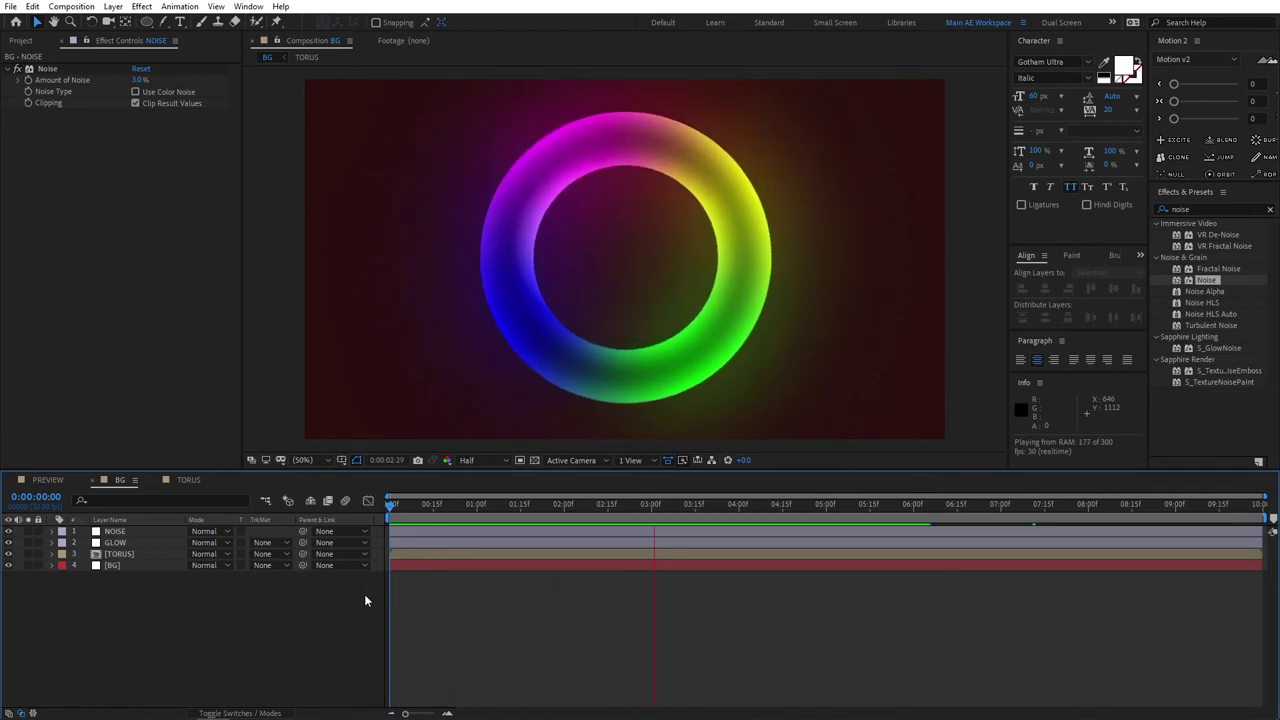
pyautogui.press('space')
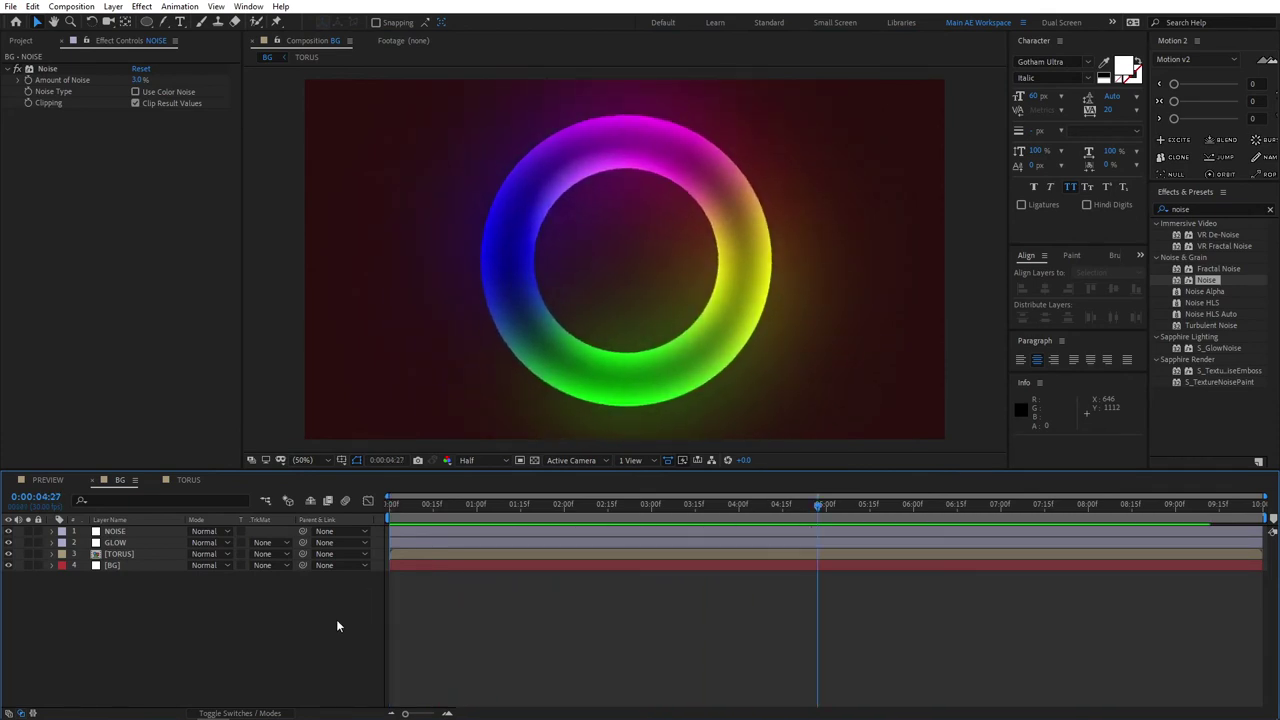
# - Duplicate the TORUS layer and move the copy to the frame's upper right, at about 1698, 260
pyautogui.click(128, 554)
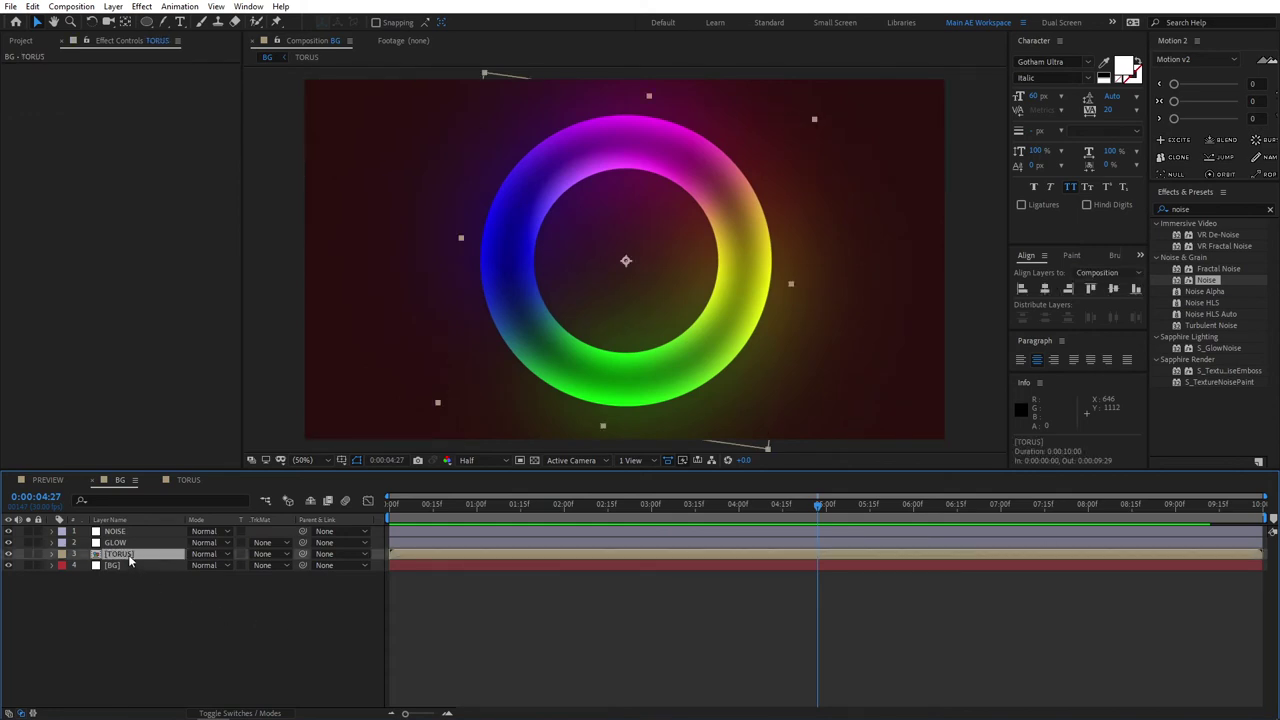
pyautogui.hotkey('ctrl', 'd')
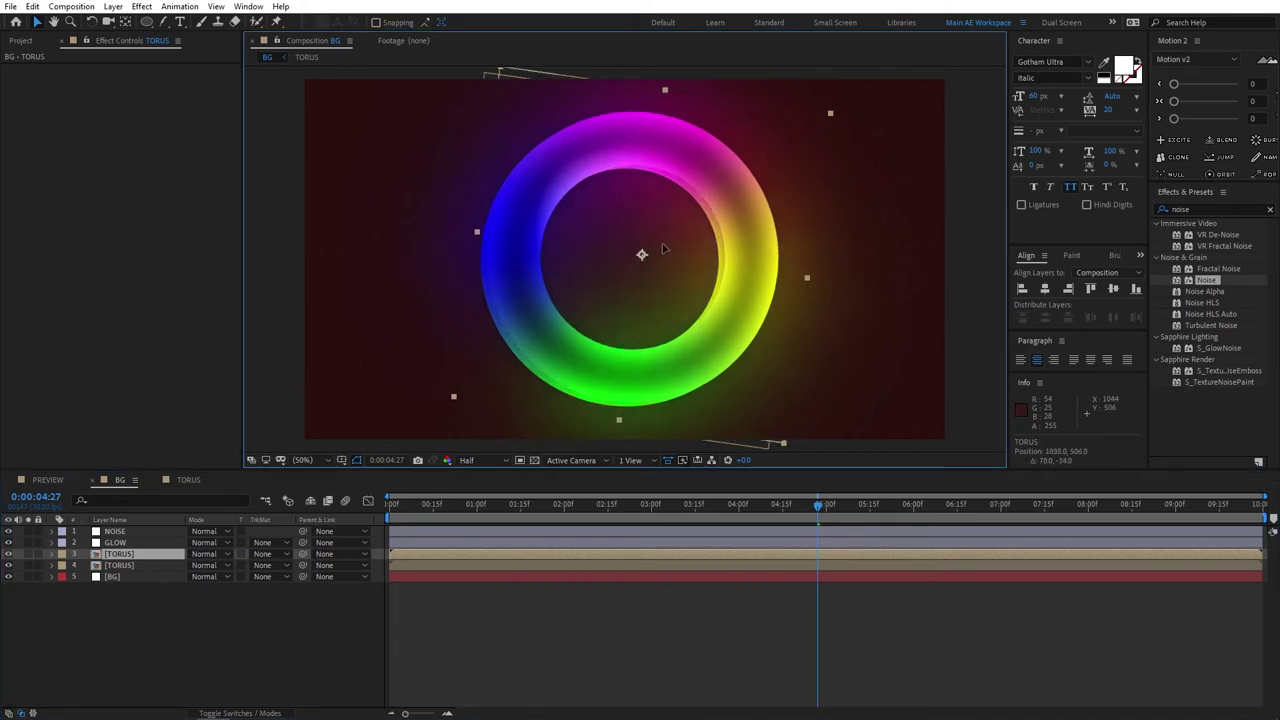
pyautogui.moveTo(643, 251); pyautogui.dragTo(870, 174)
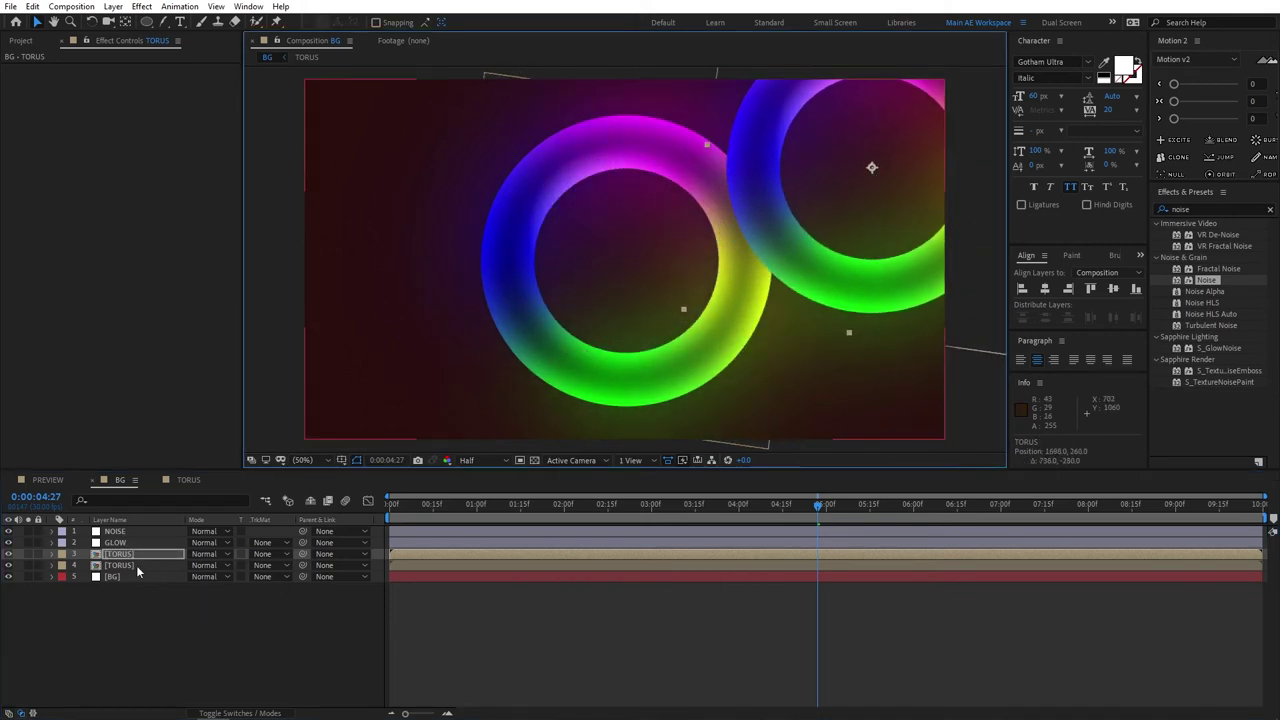
# - Scale the duplicated torus to 60% and reposition it at about 1620, 270, beside the large ring
pyautogui.press('s')
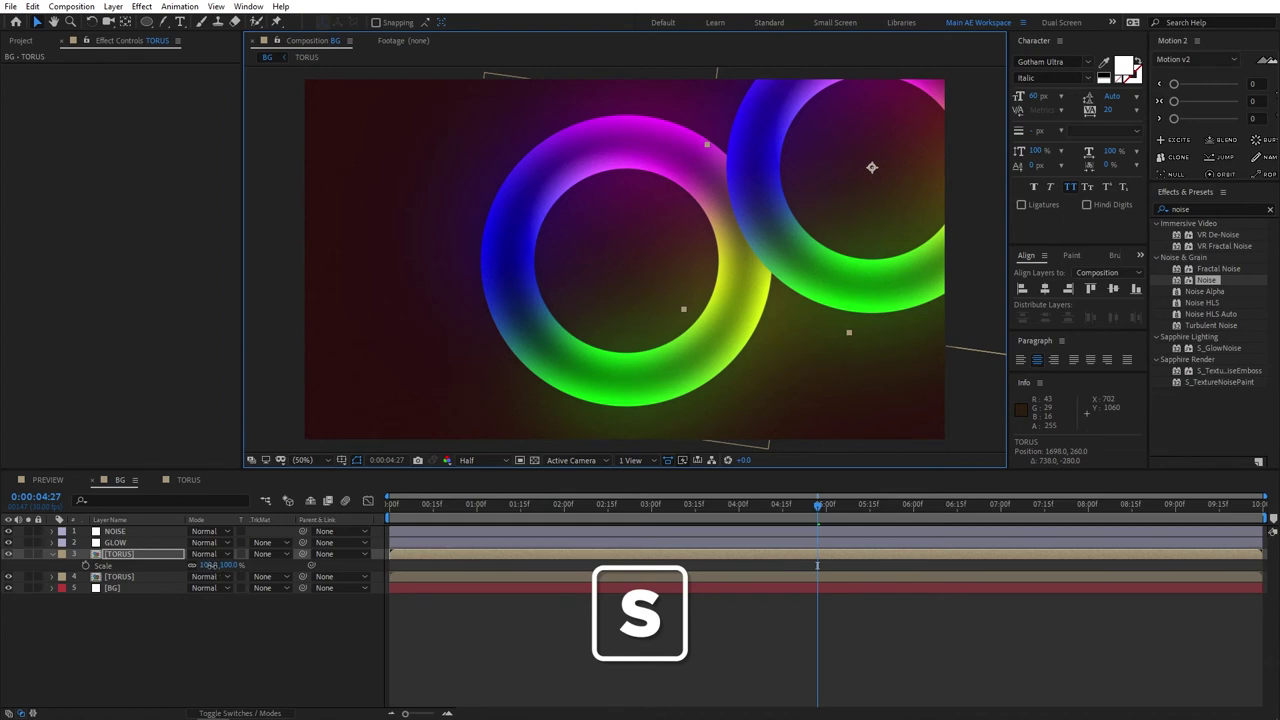
pyautogui.moveTo(210, 565); pyautogui.dragTo(188, 566)
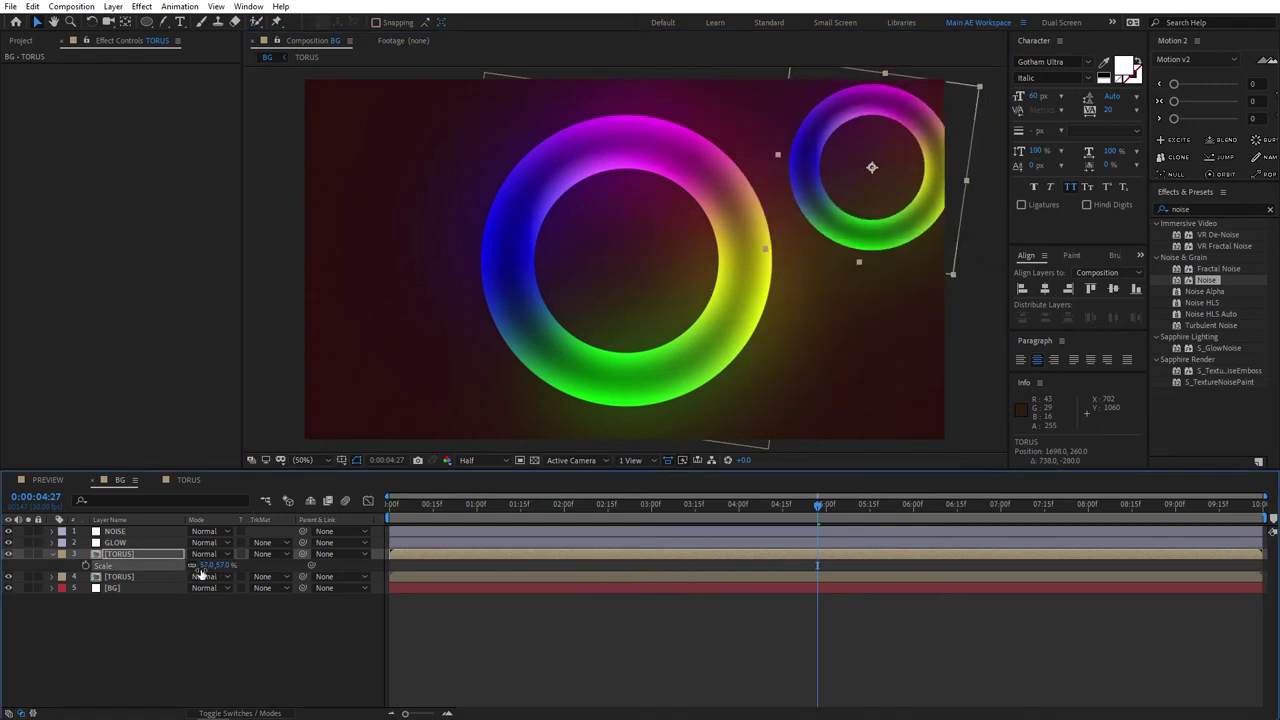
pyautogui.click(205, 566)
pyautogui.write('50')
pyautogui.press('Return')
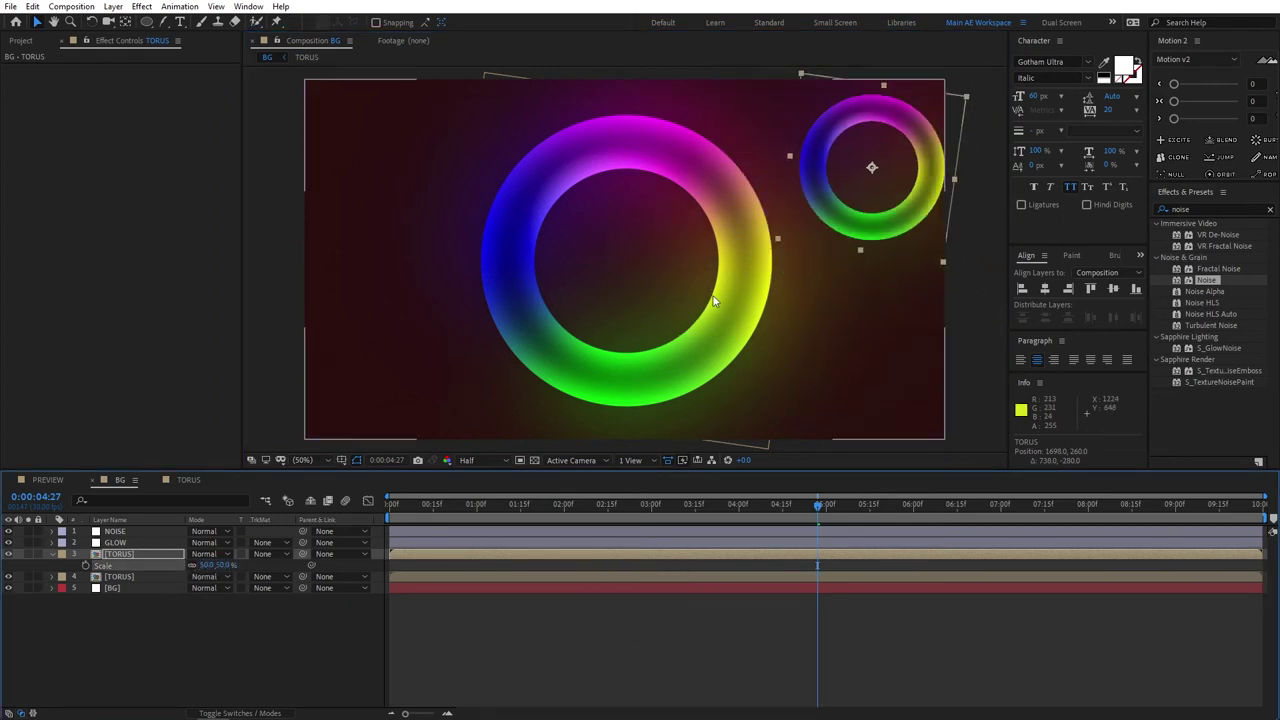
pyautogui.click(210, 565)
pyautogui.write('60')
pyautogui.press('Return')
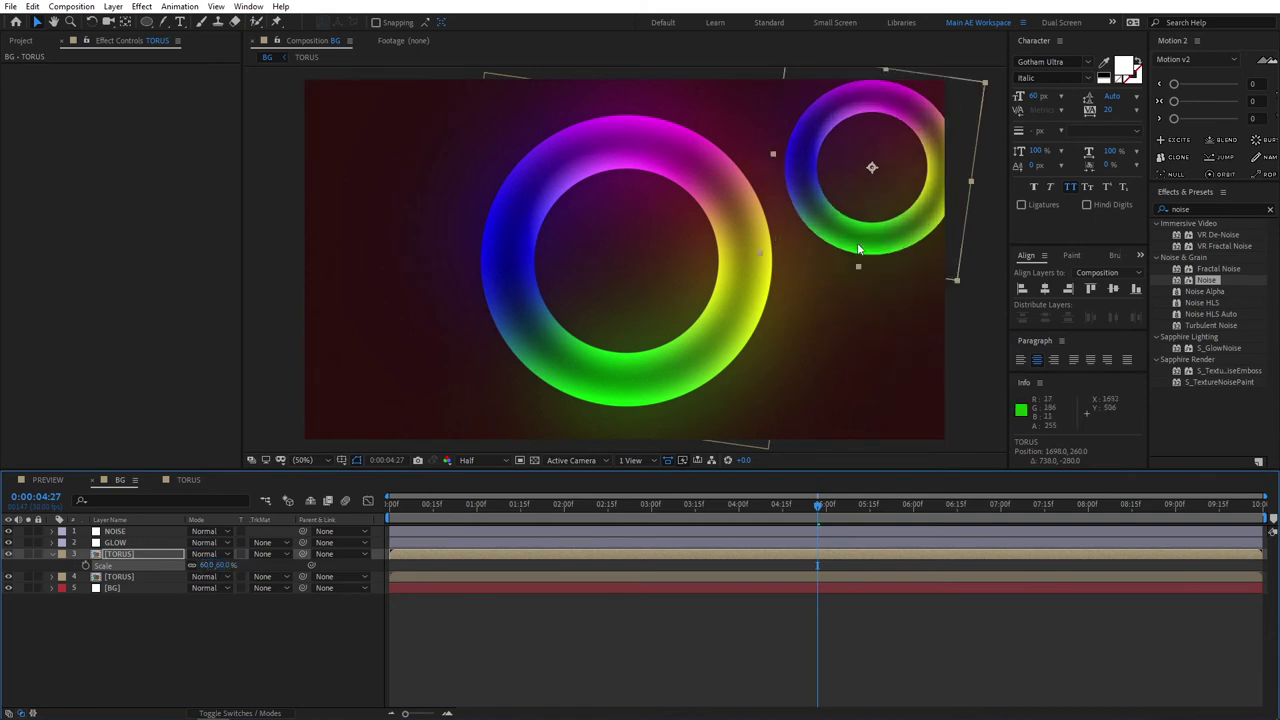
pyautogui.moveTo(872, 167); pyautogui.dragTo(845, 170)
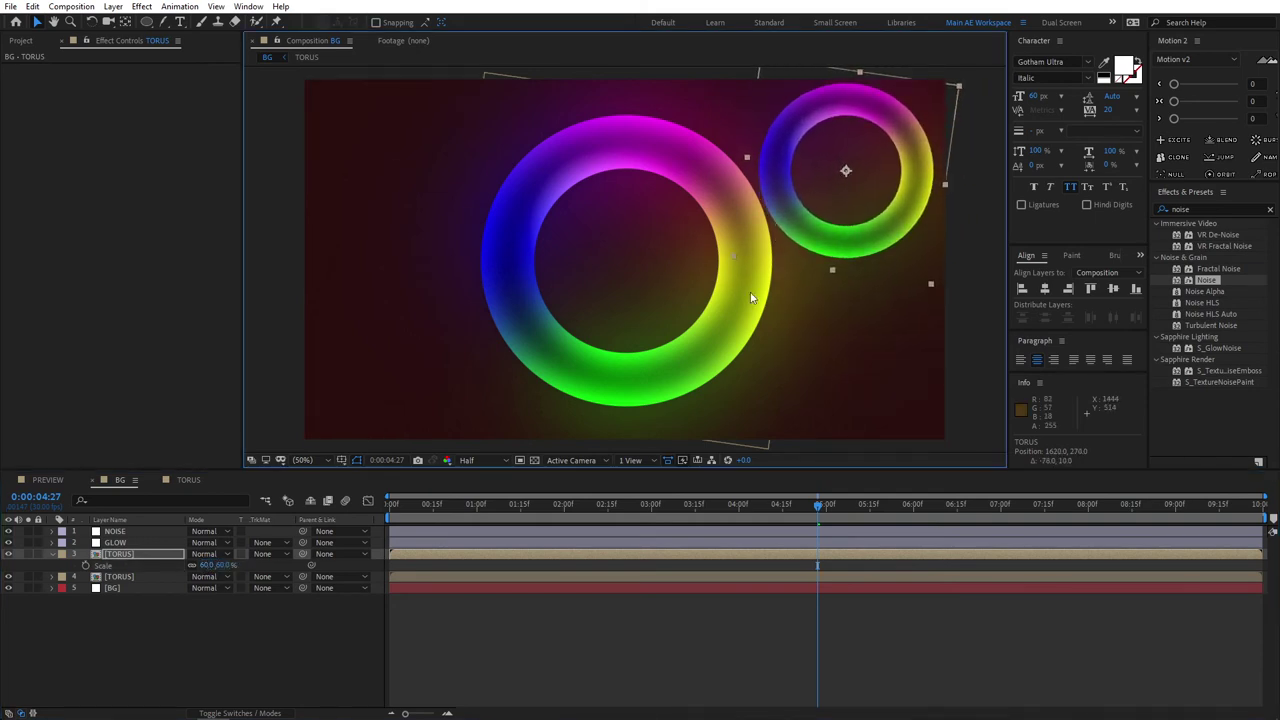
# - Rename the 60% torus copy as TORUS small and place it below the original TORUS layer in the stack
pyautogui.click(165, 615)
pyautogui.click(118, 555)
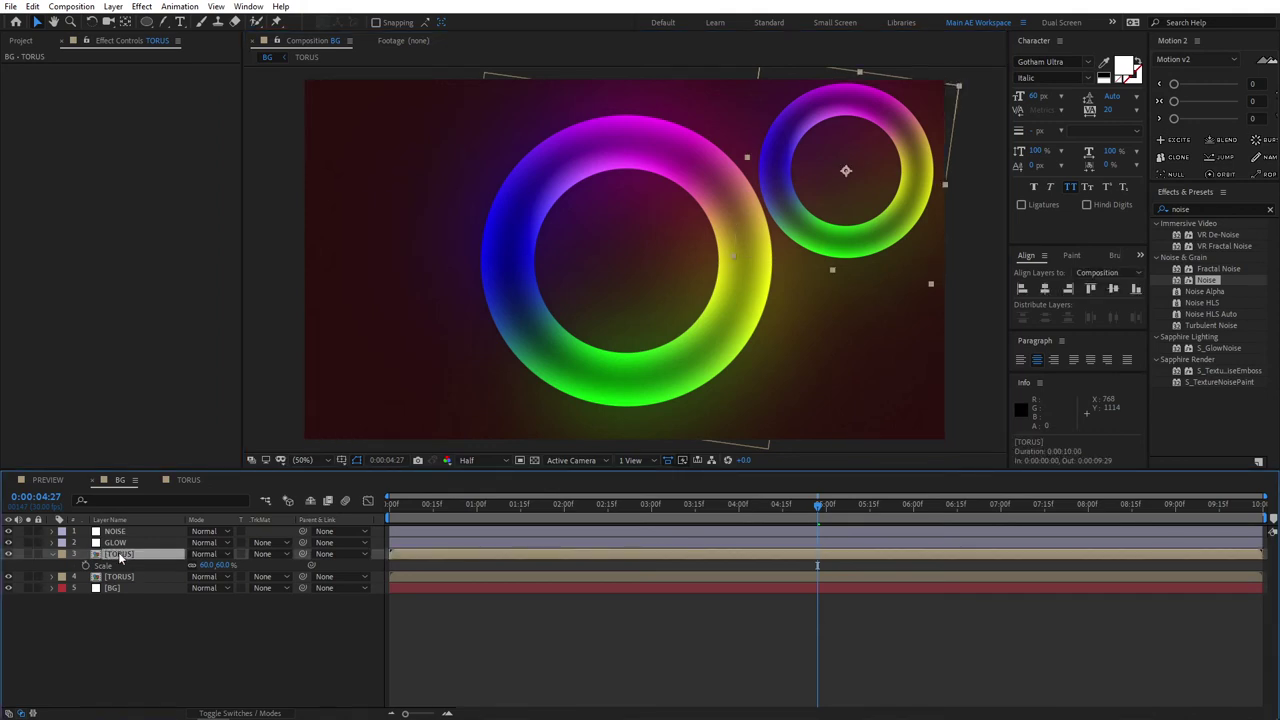
pyautogui.press('Return')
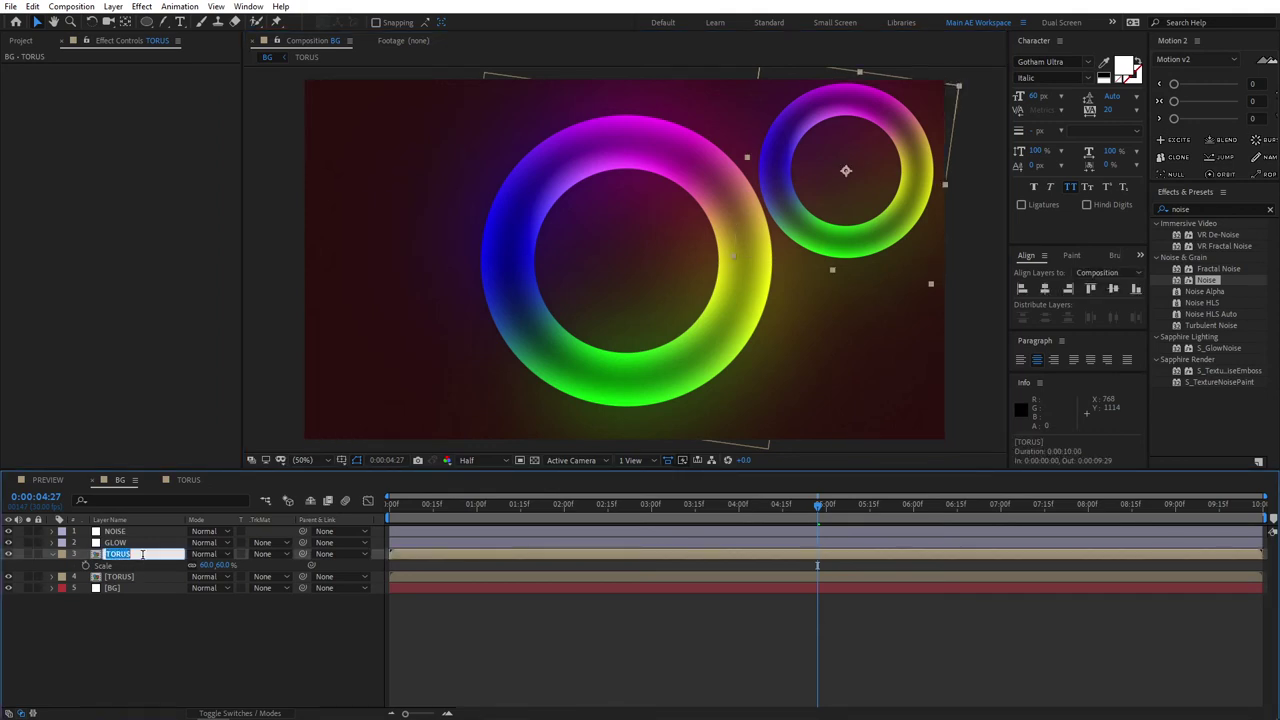
pyautogui.click(145, 554)
pyautogui.click(232, 648)
pyautogui.click(137, 557)
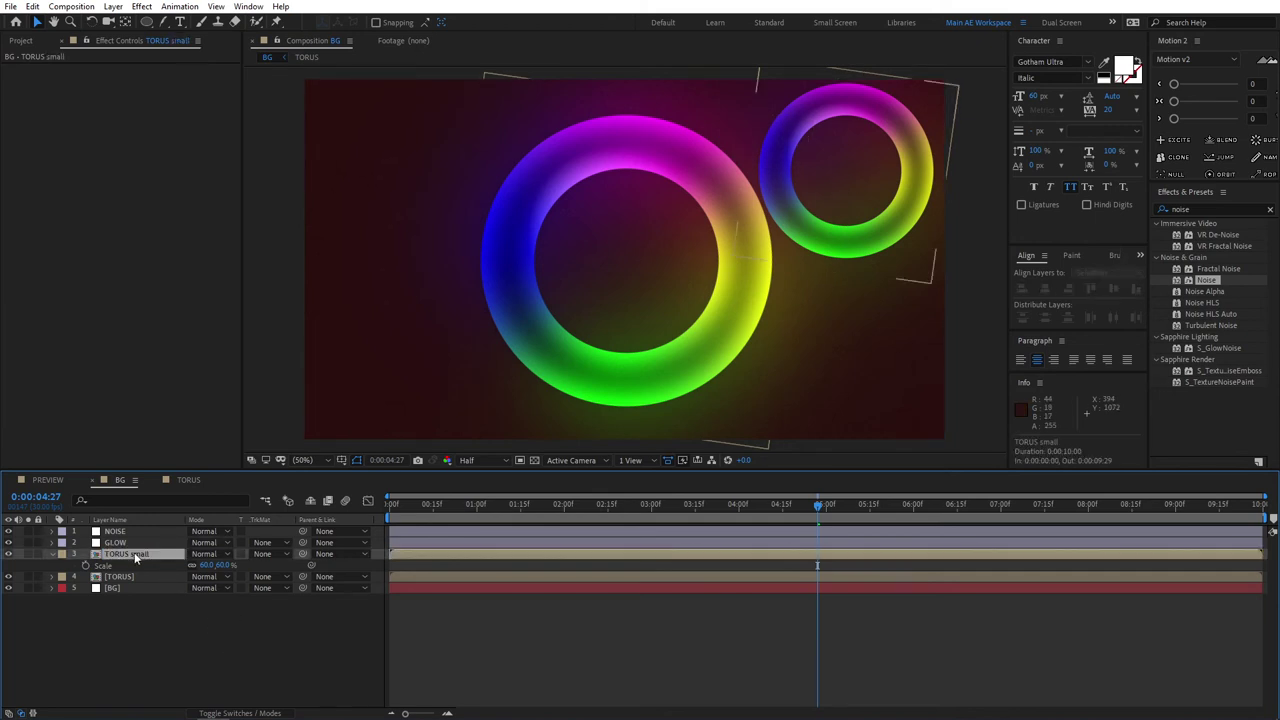
pyautogui.moveTo(137, 557); pyautogui.dragTo(123, 580)
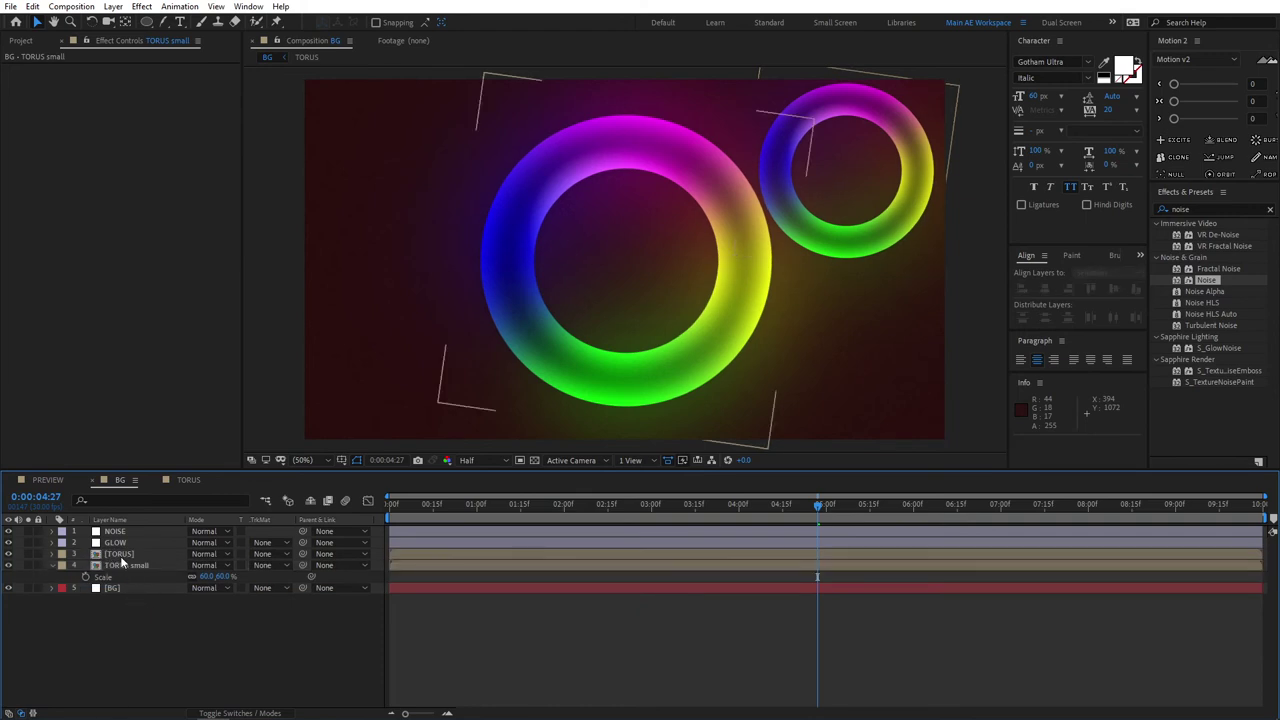
# - Rename the original large ring's layer as TORUS main
pyautogui.click(120, 554)
pyautogui.press('Return')
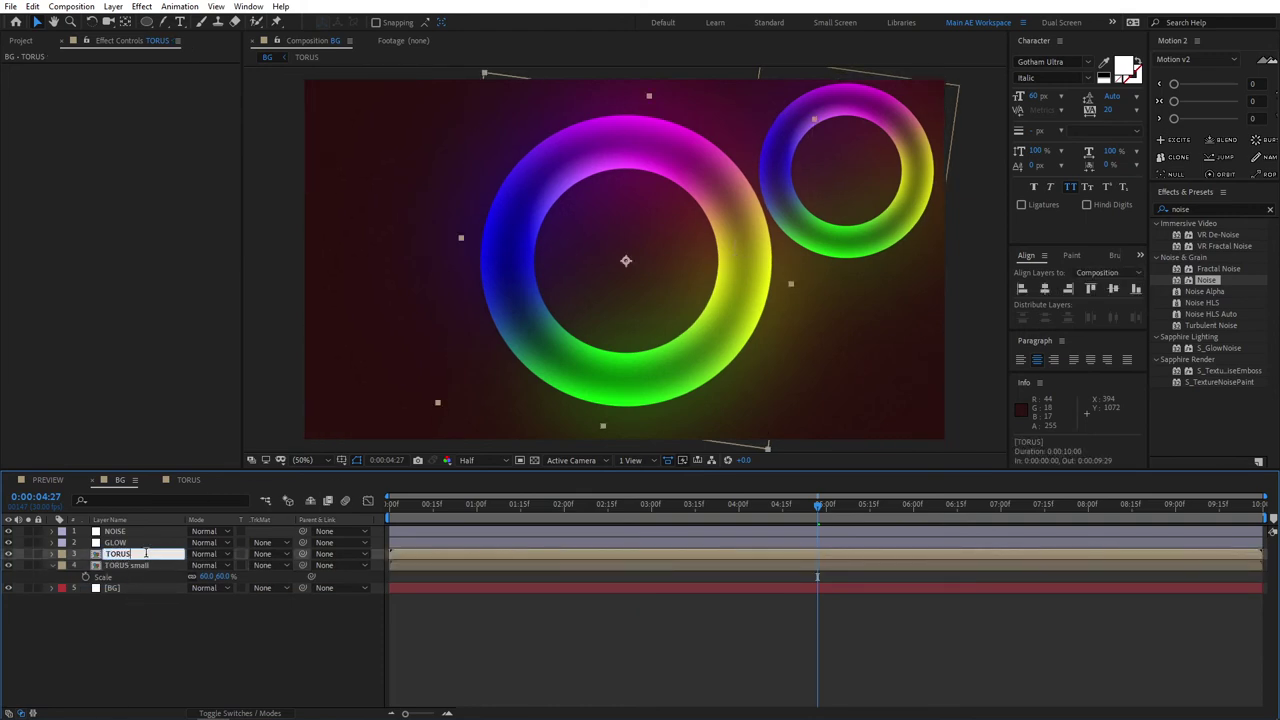
pyautogui.write('main')
pyautogui.click(580, 369)
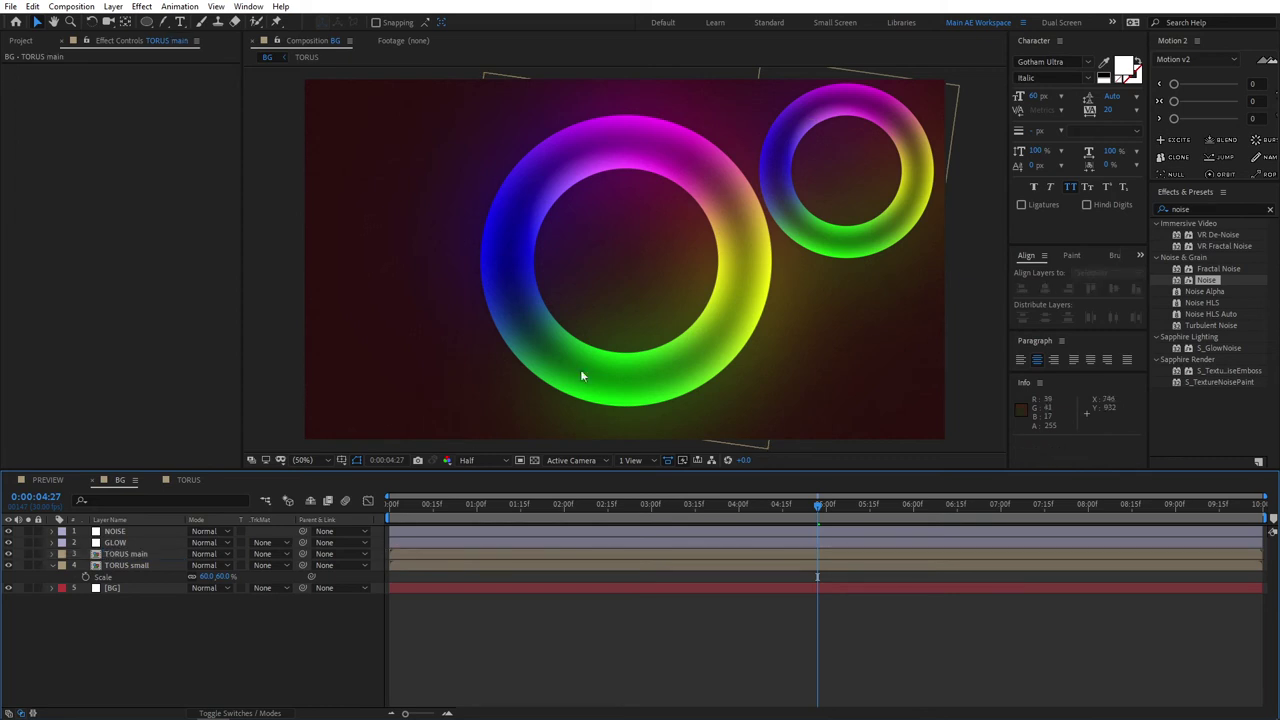
# - Duplicate the TORUS main layer and move the copy past the frame's left edge, at about -124, 496
pyautogui.click(140, 555)
pyautogui.hotkey('ctrl', 'd')
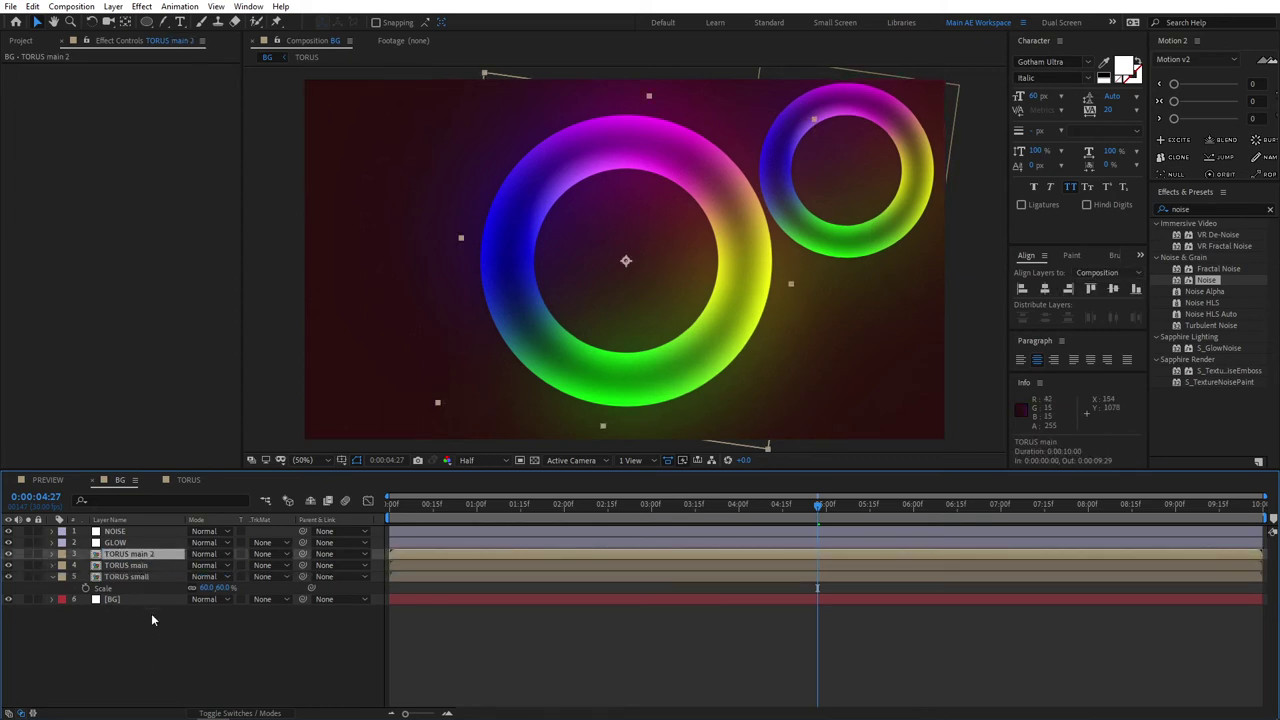
pyautogui.moveTo(617, 301); pyautogui.dragTo(272, 273)
# - Scale the duplicated ring to 300% and reposition it farther left, at about -640, 500
pyautogui.press('s')
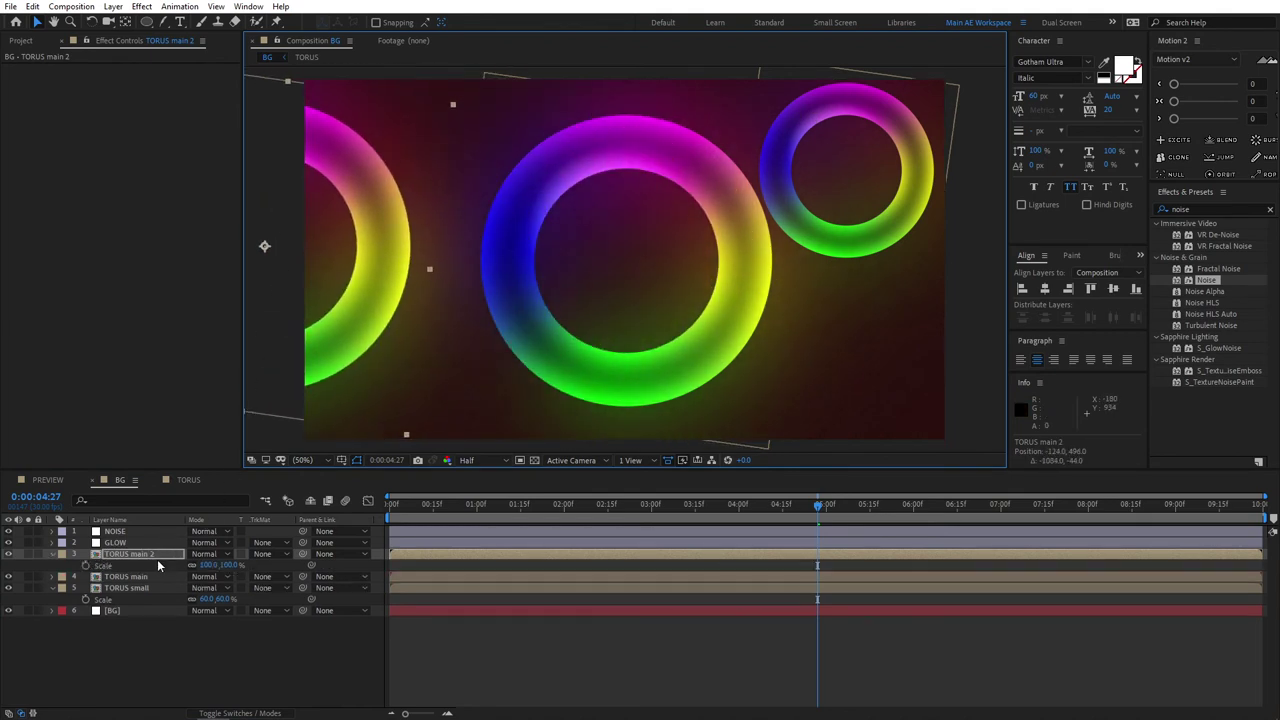
pyautogui.moveTo(208, 565); pyautogui.dragTo(245, 570)
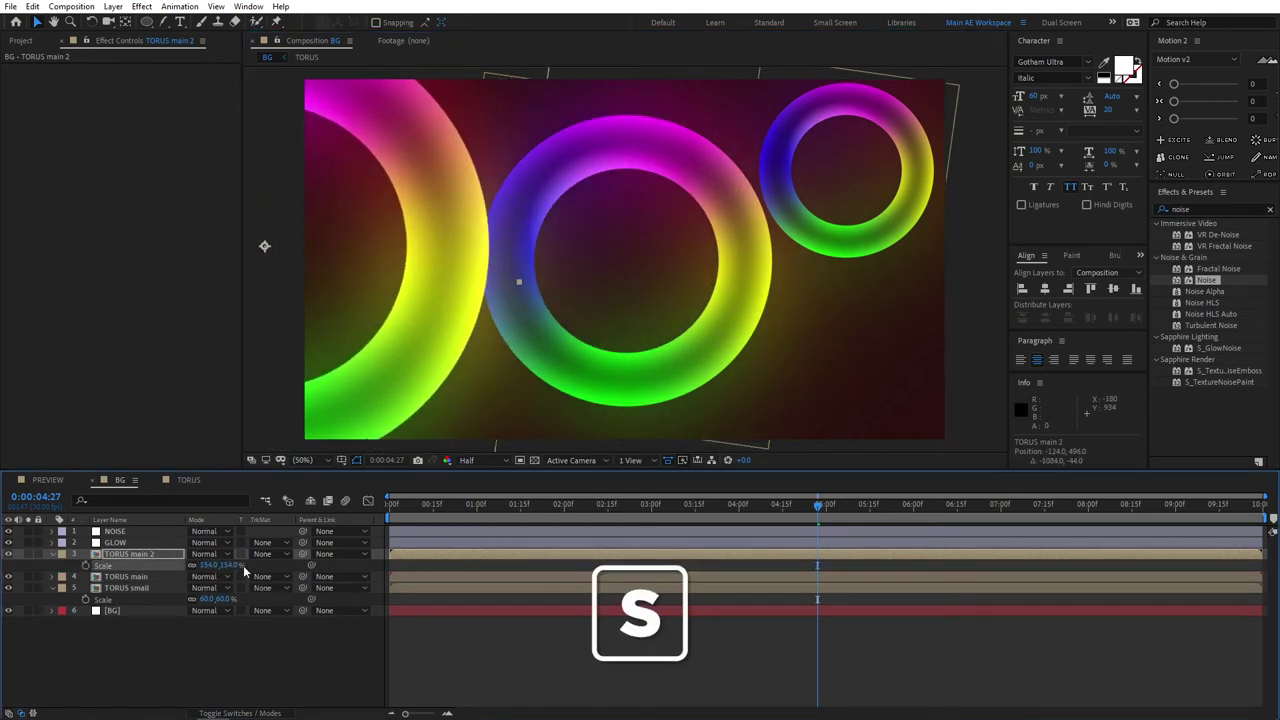
pyautogui.click(229, 566)
pyautogui.write('300')
pyautogui.press('Return')
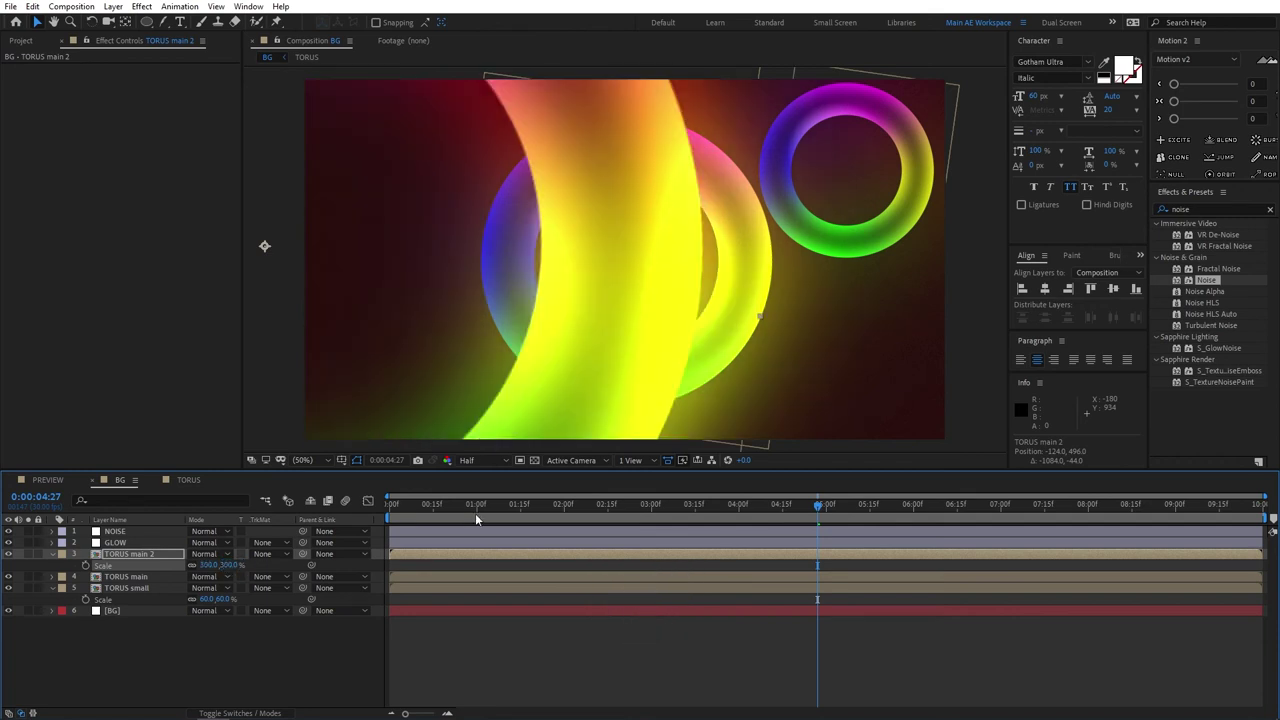
pyautogui.moveTo(649, 251); pyautogui.dragTo(489, 254)
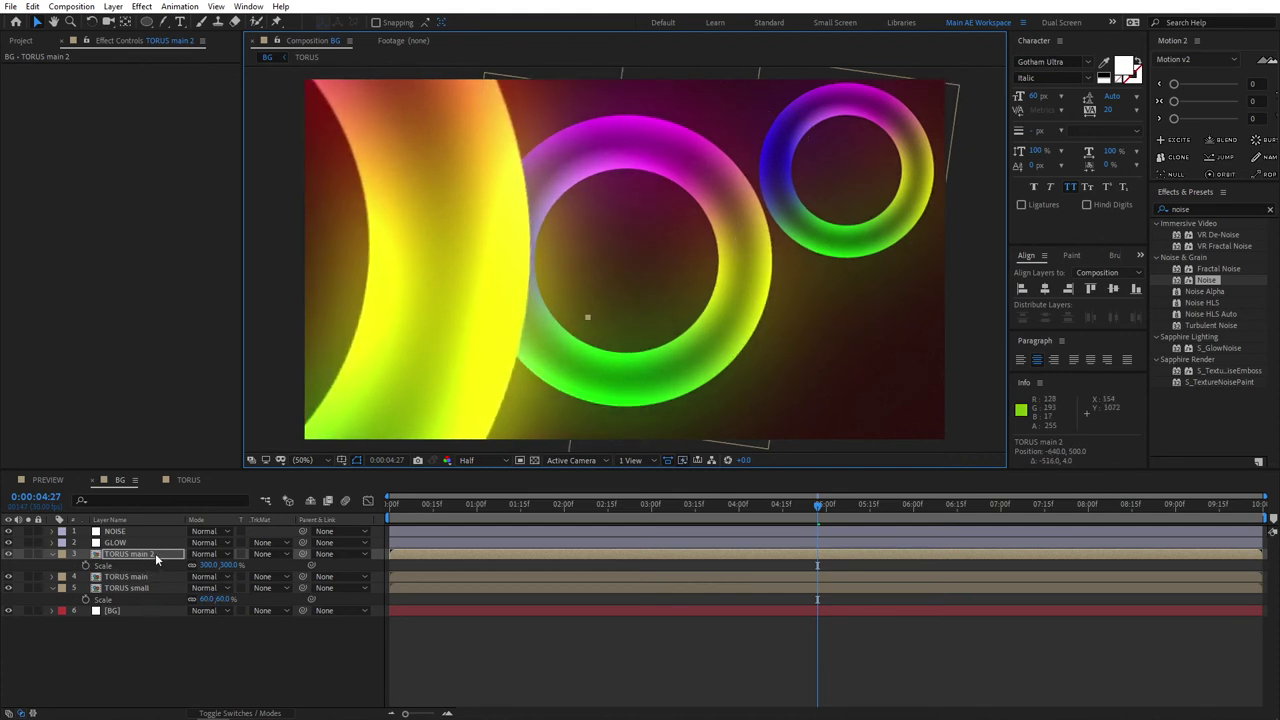
# - Rename the 300% ring layer as TORUS big and place it directly below TORUS main
pyautogui.press('Return')
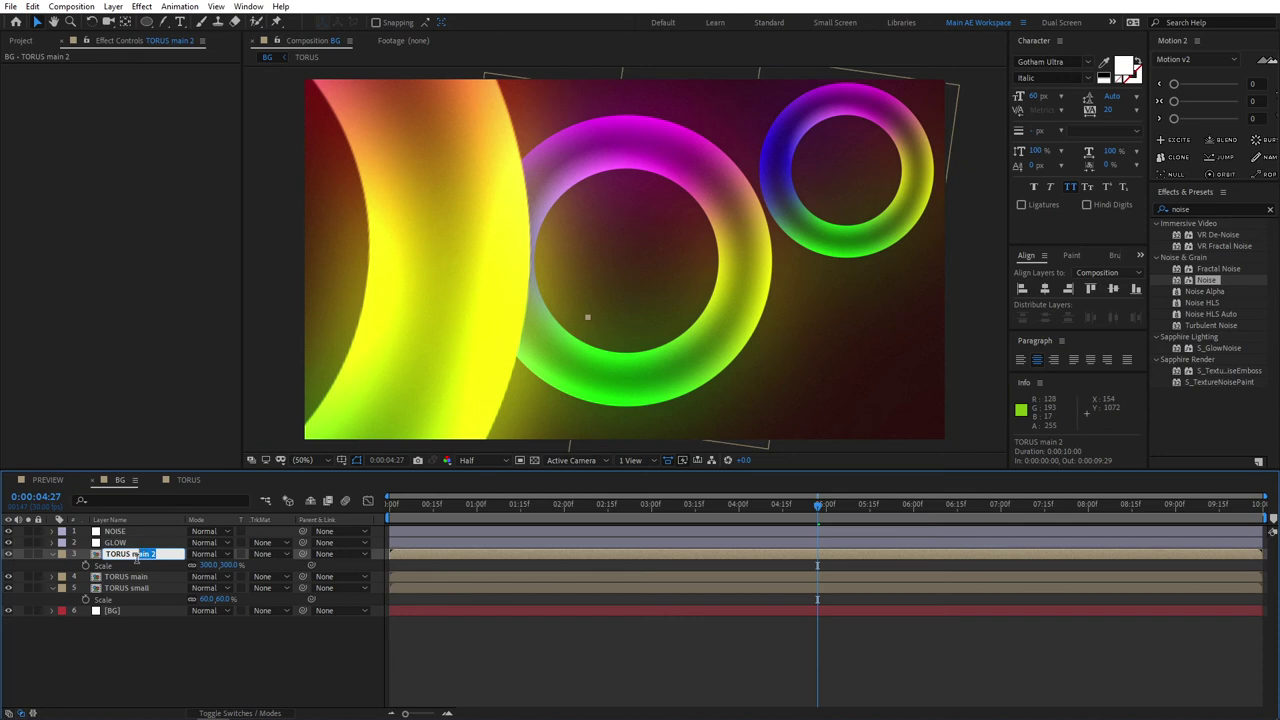
pyautogui.write('big')
pyautogui.click(204, 644)
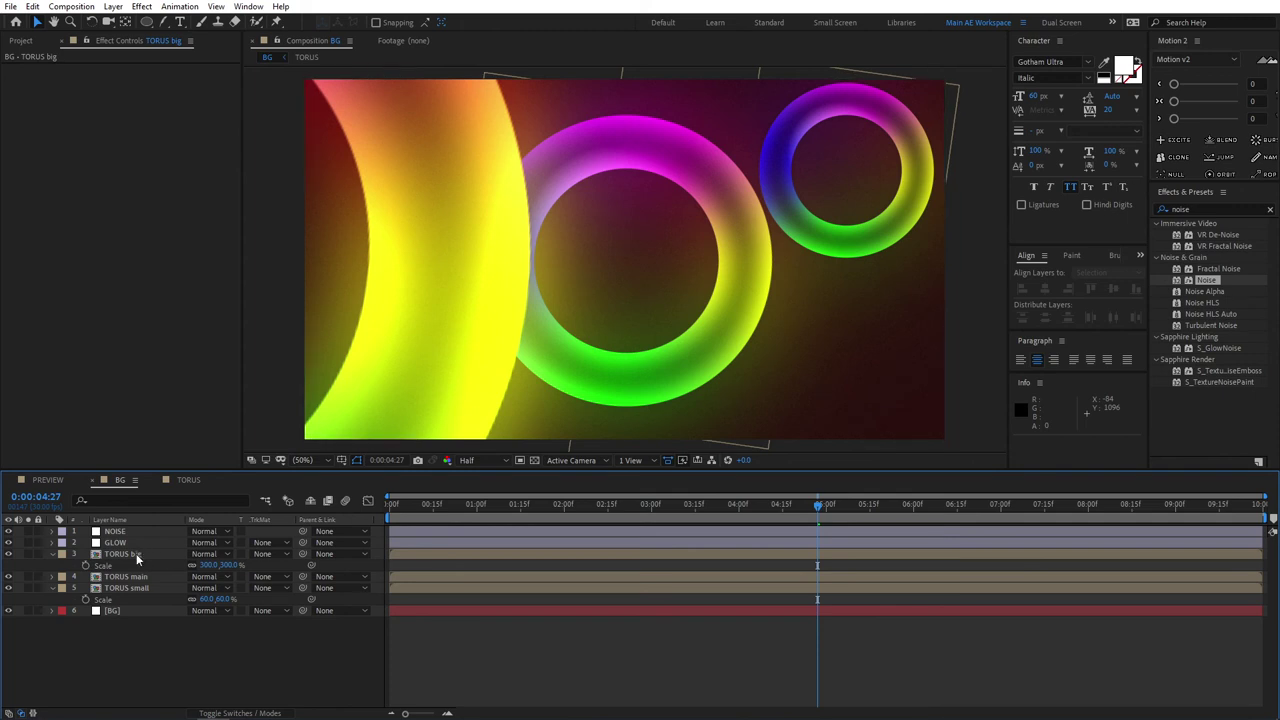
pyautogui.moveTo(136, 553); pyautogui.dragTo(141, 586)
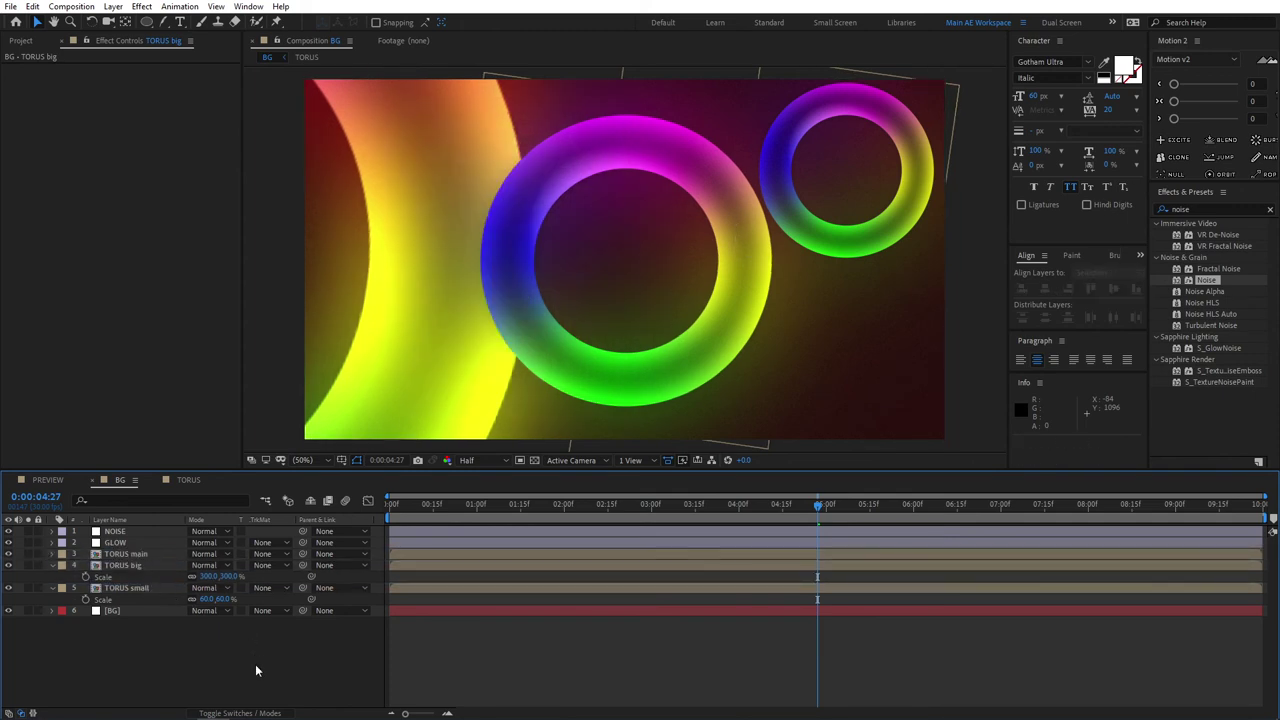
pyautogui.click(135, 565)
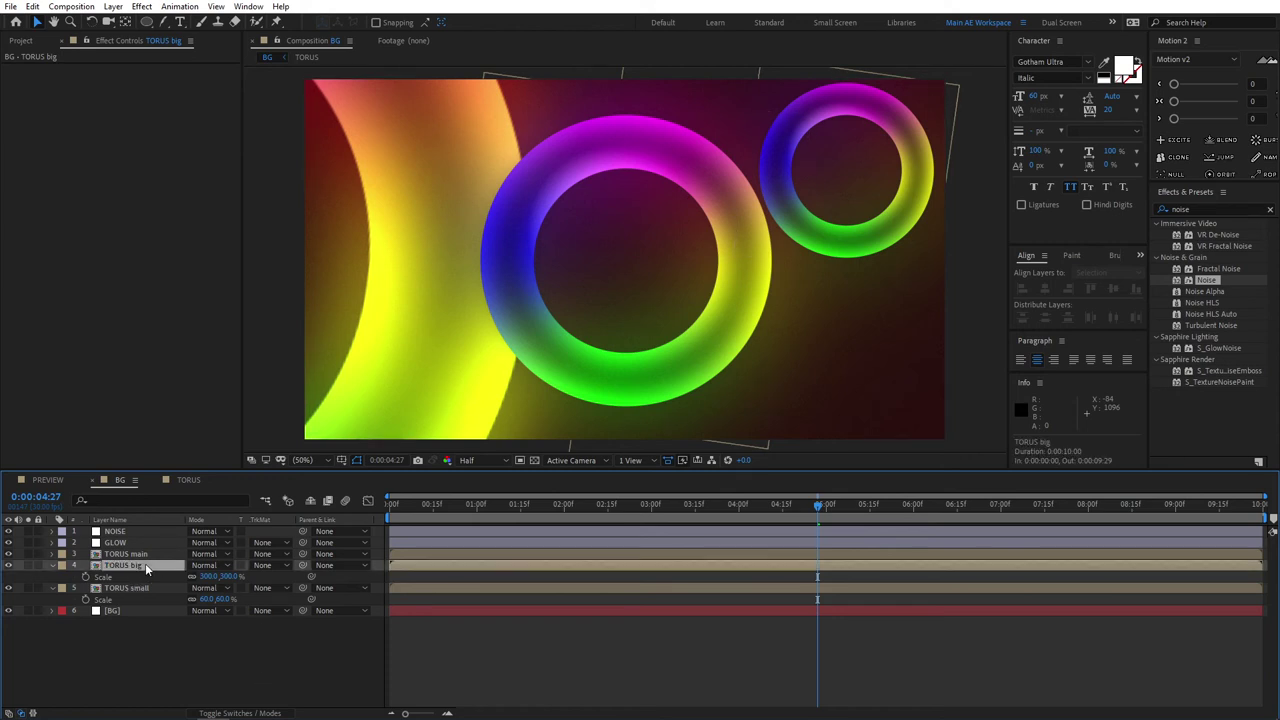
# - Duplicate the TORUS main layer and move the copy to the frame's lower right corner, at about 1912, 1082
pyautogui.click(156, 553)
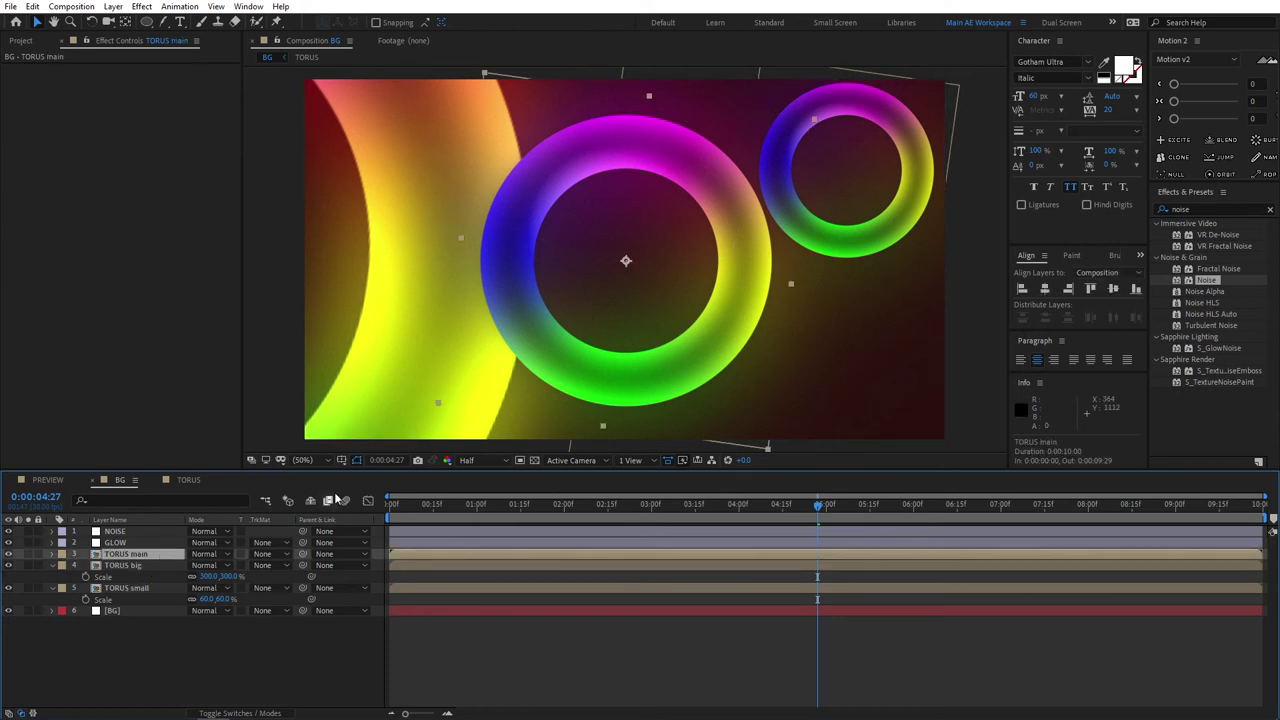
pyautogui.hotkey('ctrl', 'd')
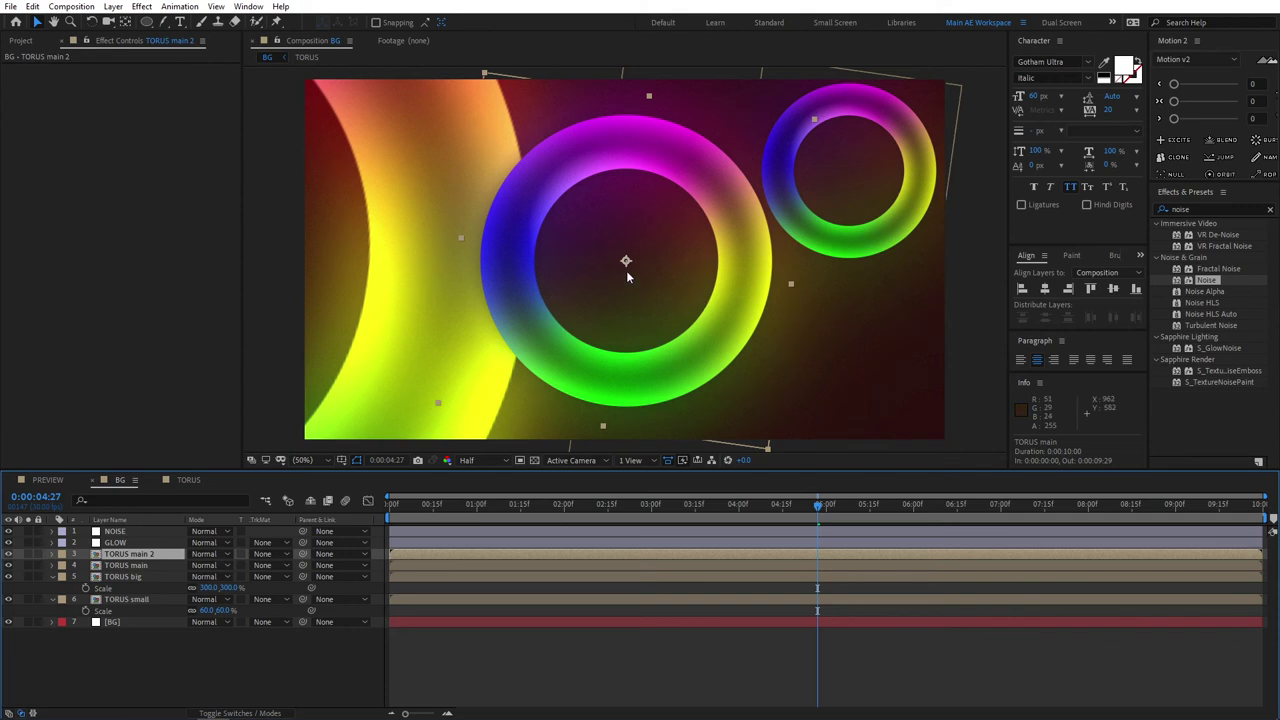
pyautogui.moveTo(634, 279); pyautogui.dragTo(943, 441)
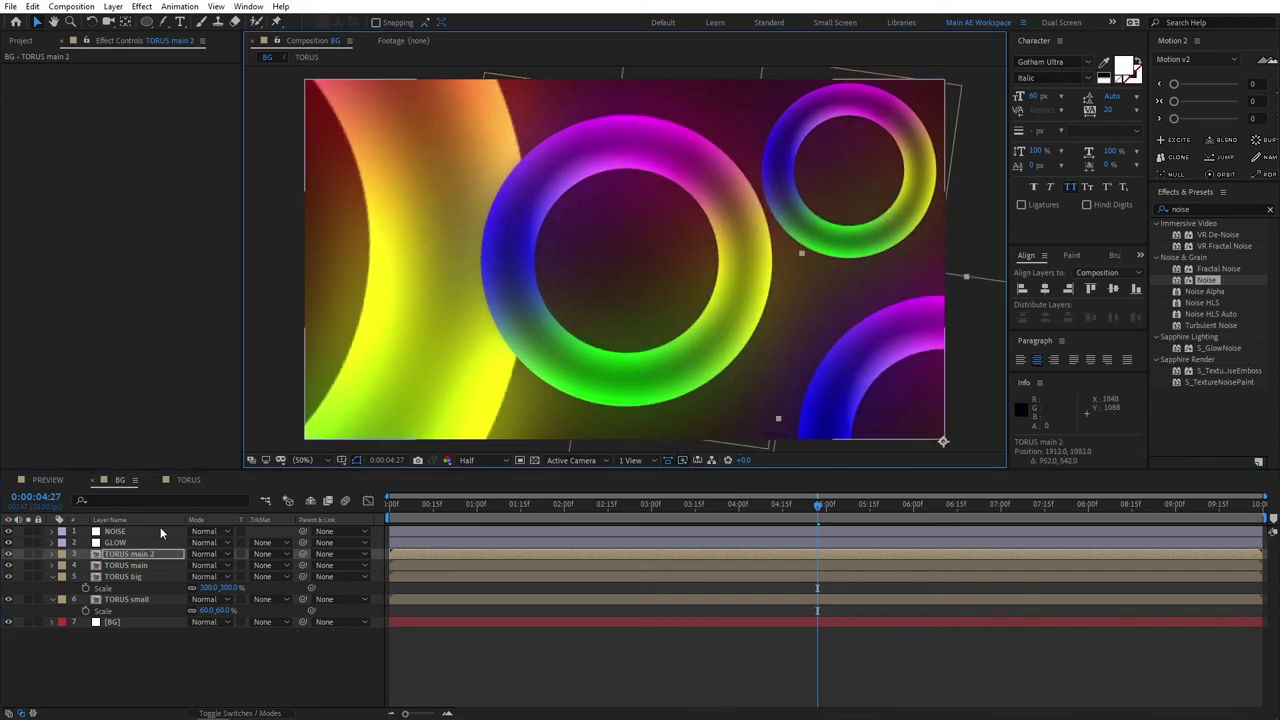
# - Scale the lower right ring to 200% and reposition it partly outside the frame, at about 2138, 1438
pyautogui.press('s')
pyautogui.moveTo(226, 567); pyautogui.dragTo(232, 566)
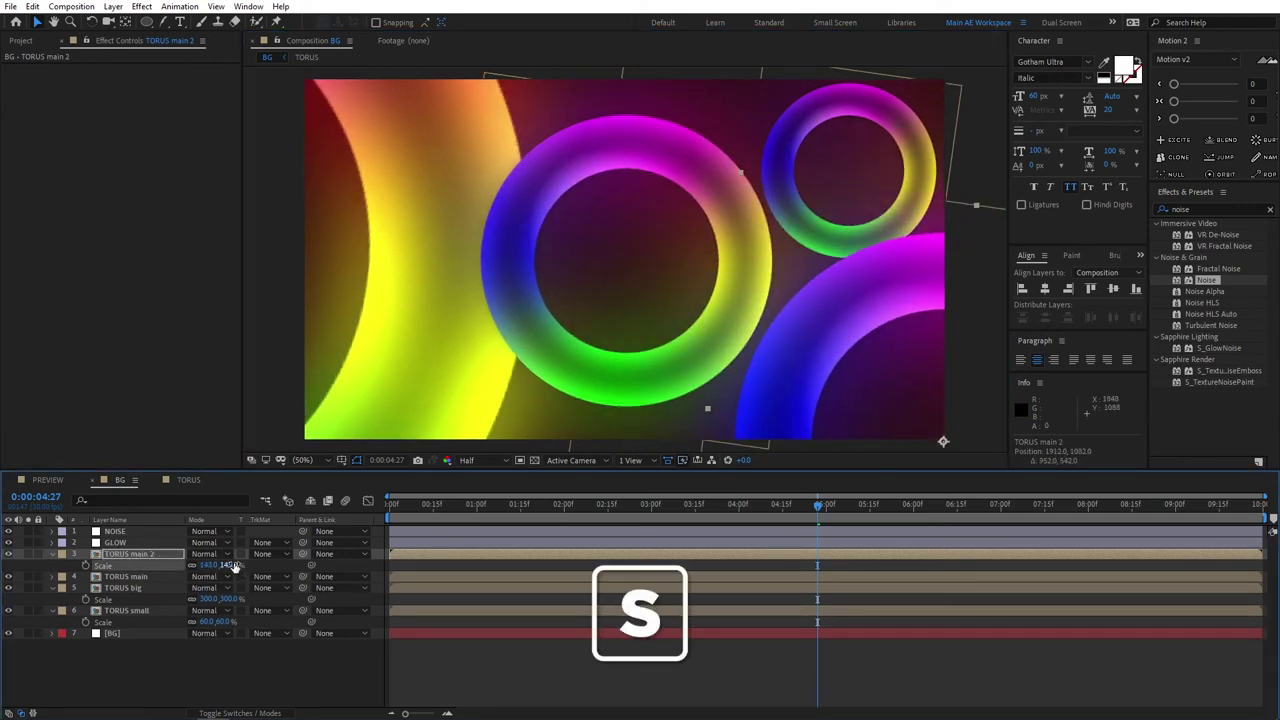
pyautogui.click(232, 566)
pyautogui.write('200')
pyautogui.press('Return')
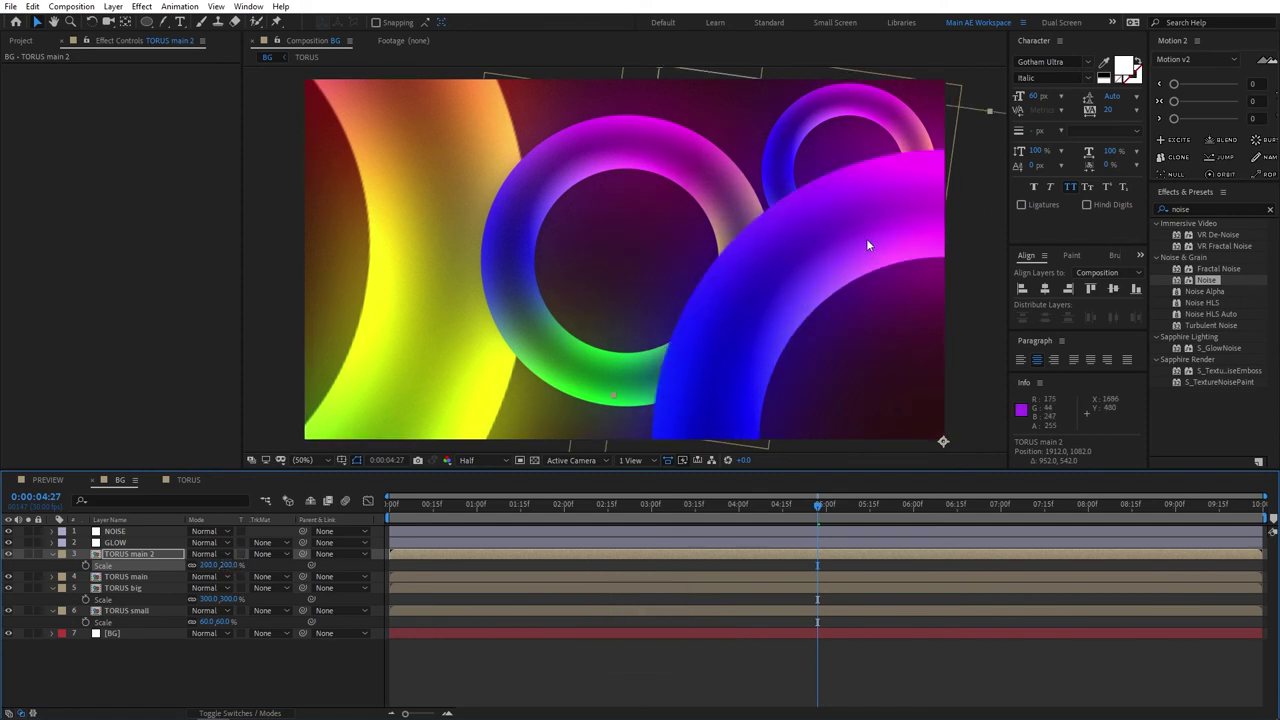
pyautogui.moveTo(885, 327); pyautogui.dragTo(952, 426)
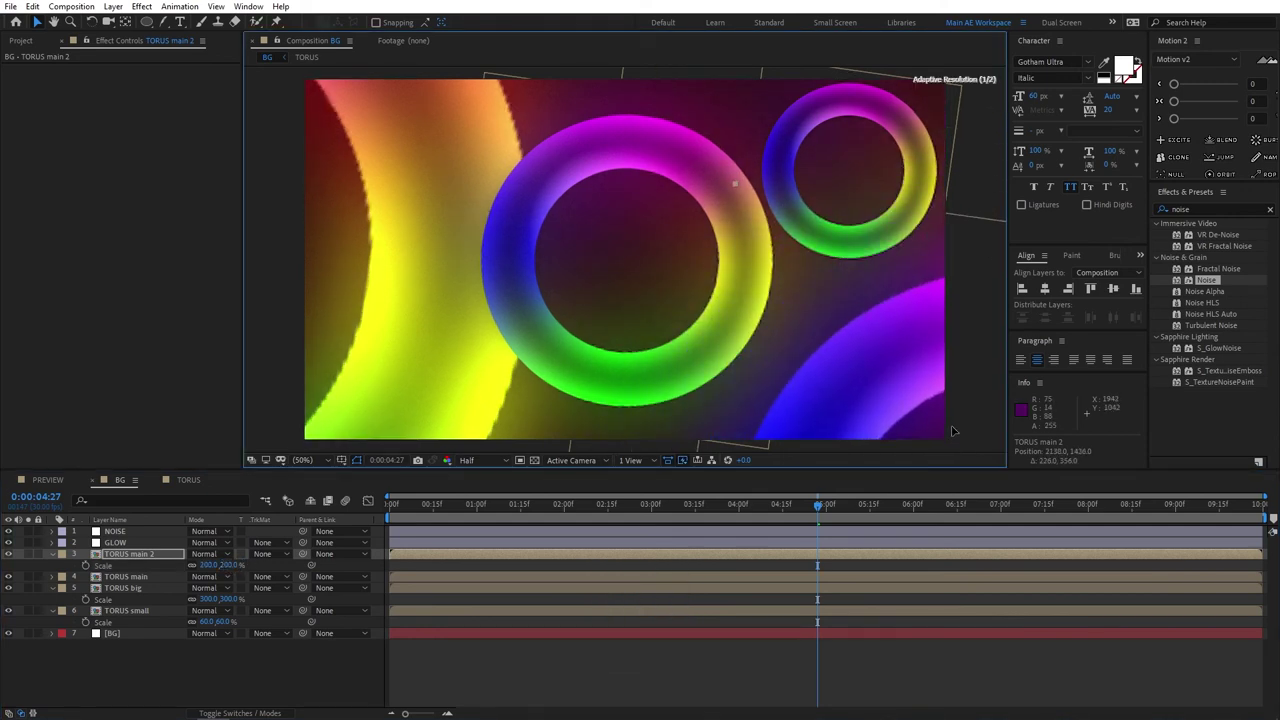
# - Rename the 200% ring layer as TORUS medium
pyautogui.click(165, 555)
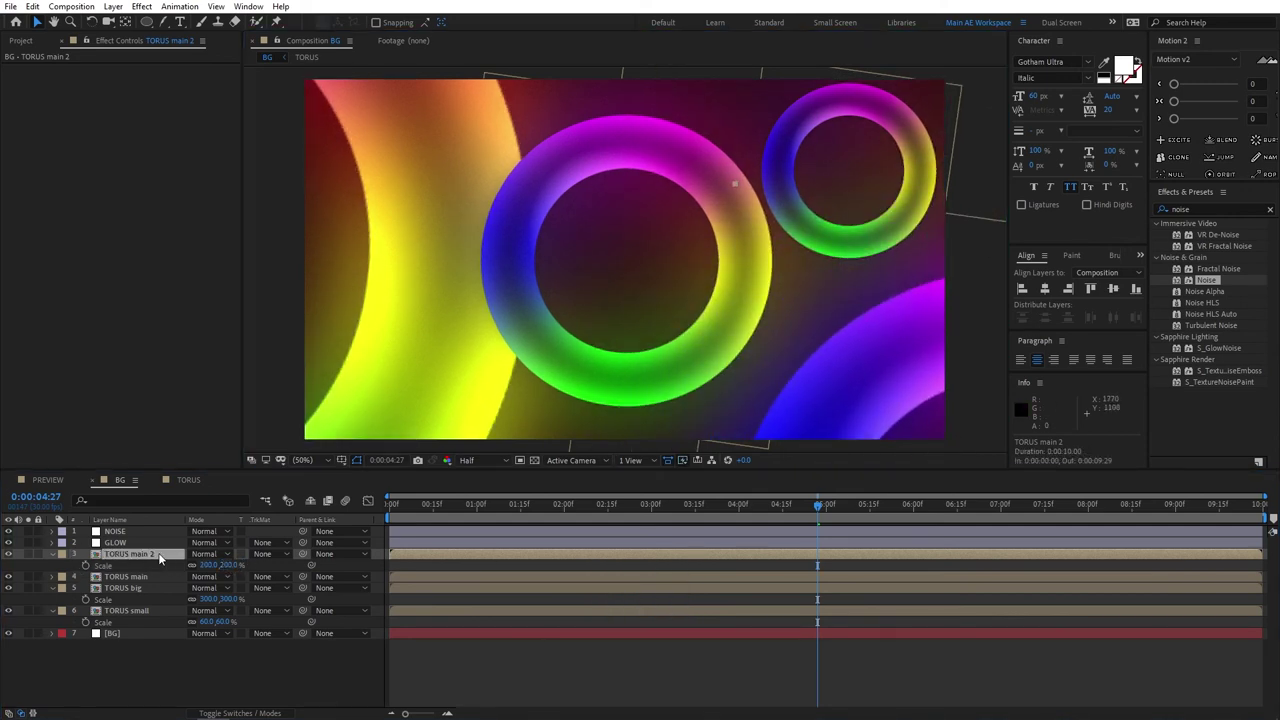
pyautogui.press('Return')
pyautogui.click(156, 554)
pyautogui.moveTo(156, 554); pyautogui.dragTo(134, 554)
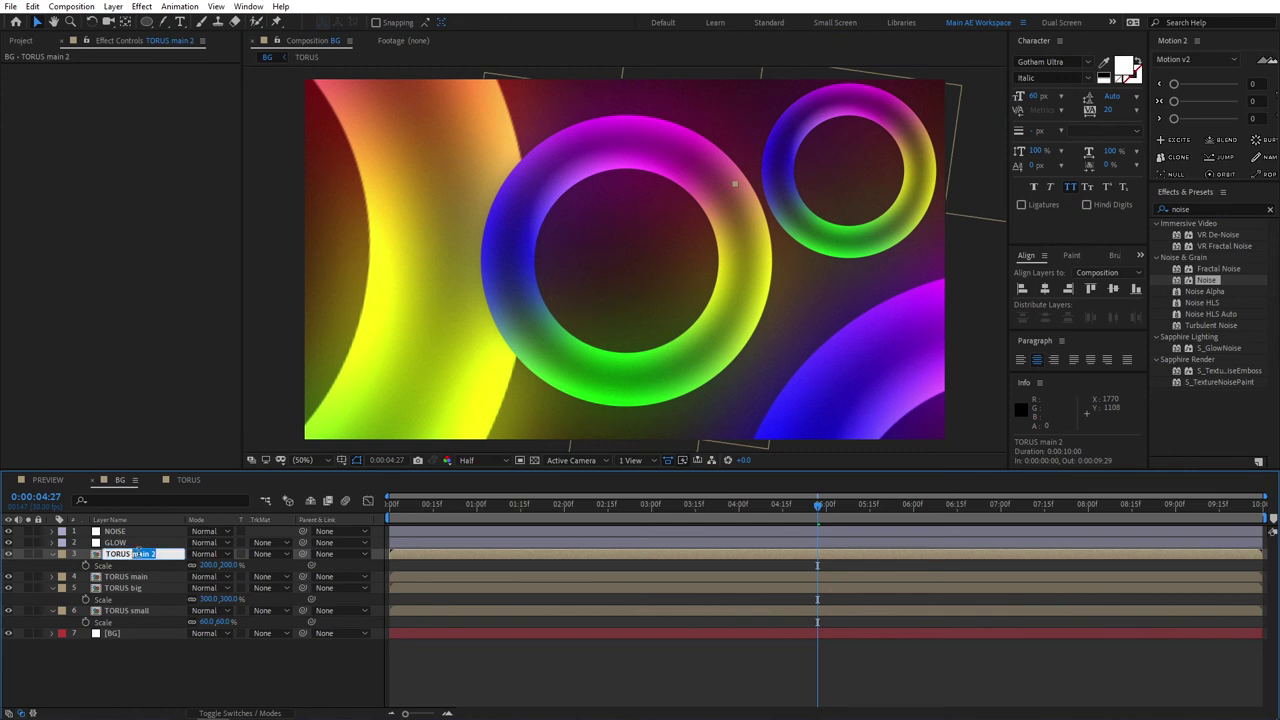
pyautogui.press('BackSpace')
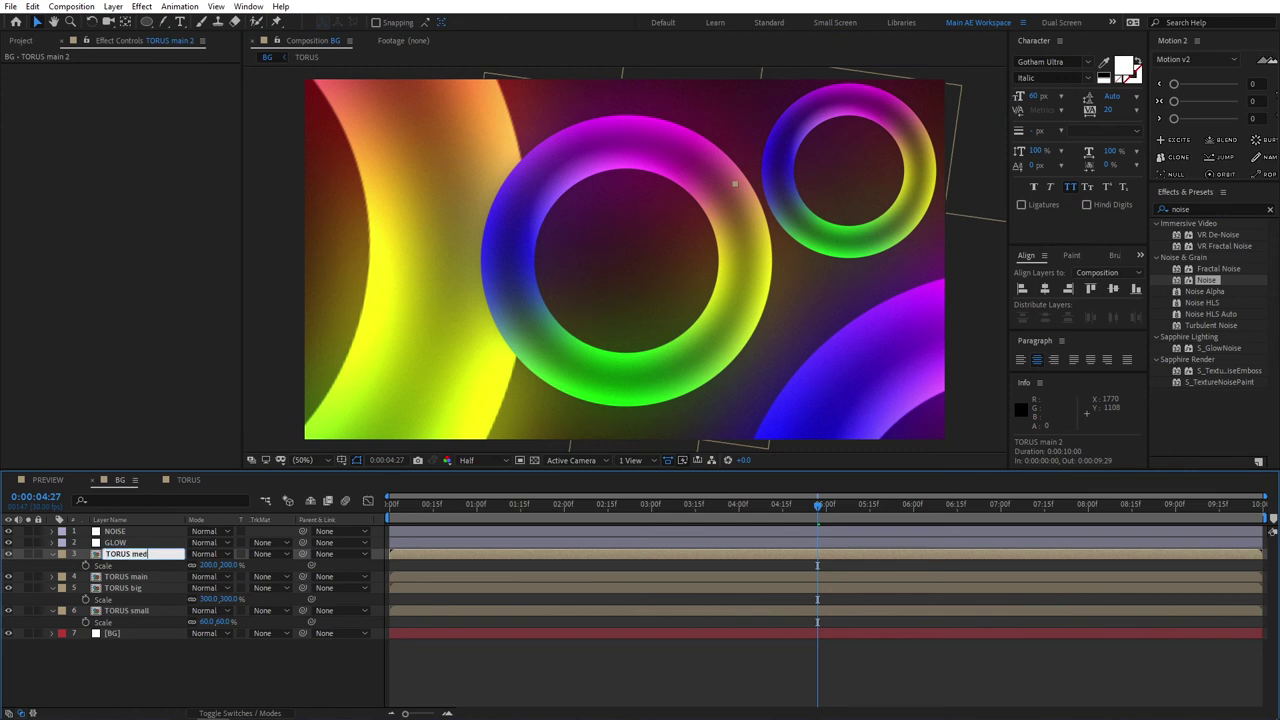
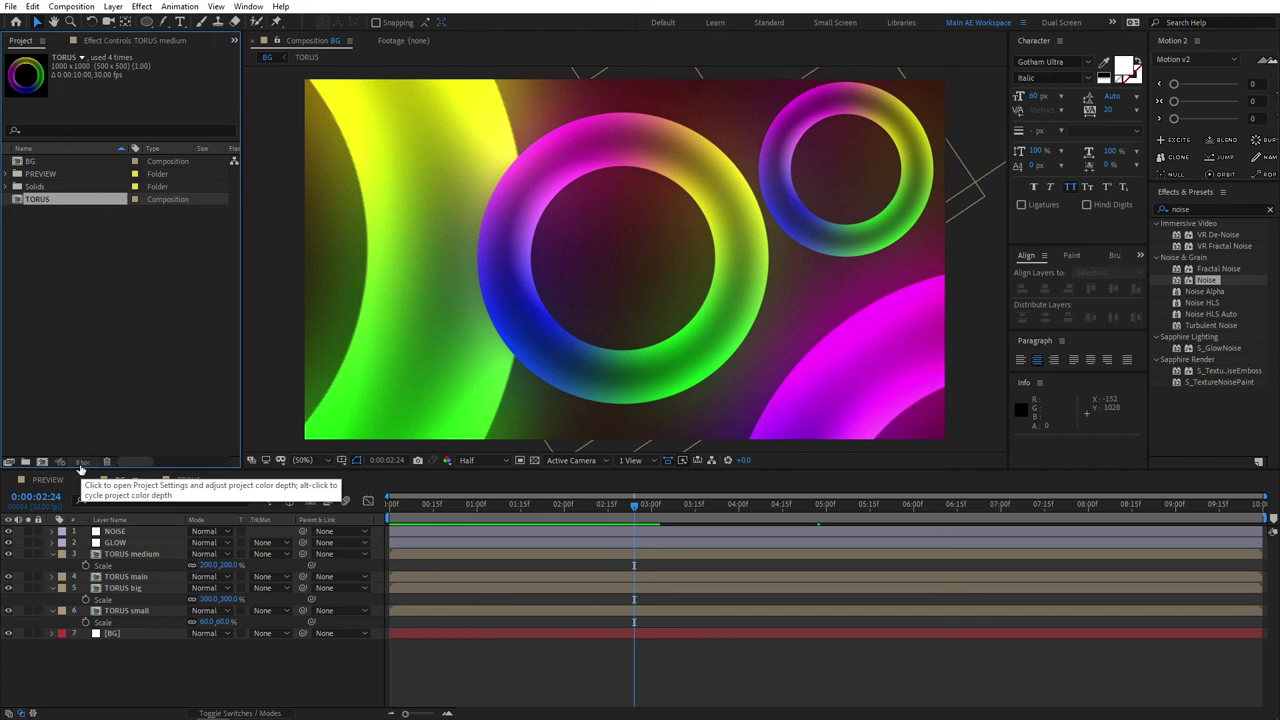
# - Set the project color depth to 16 bpc and preview the ring animation from the first frame
pyautogui.keyDown('alt'); pyautogui.click(80, 464); pyautogui.keyUp('alt')
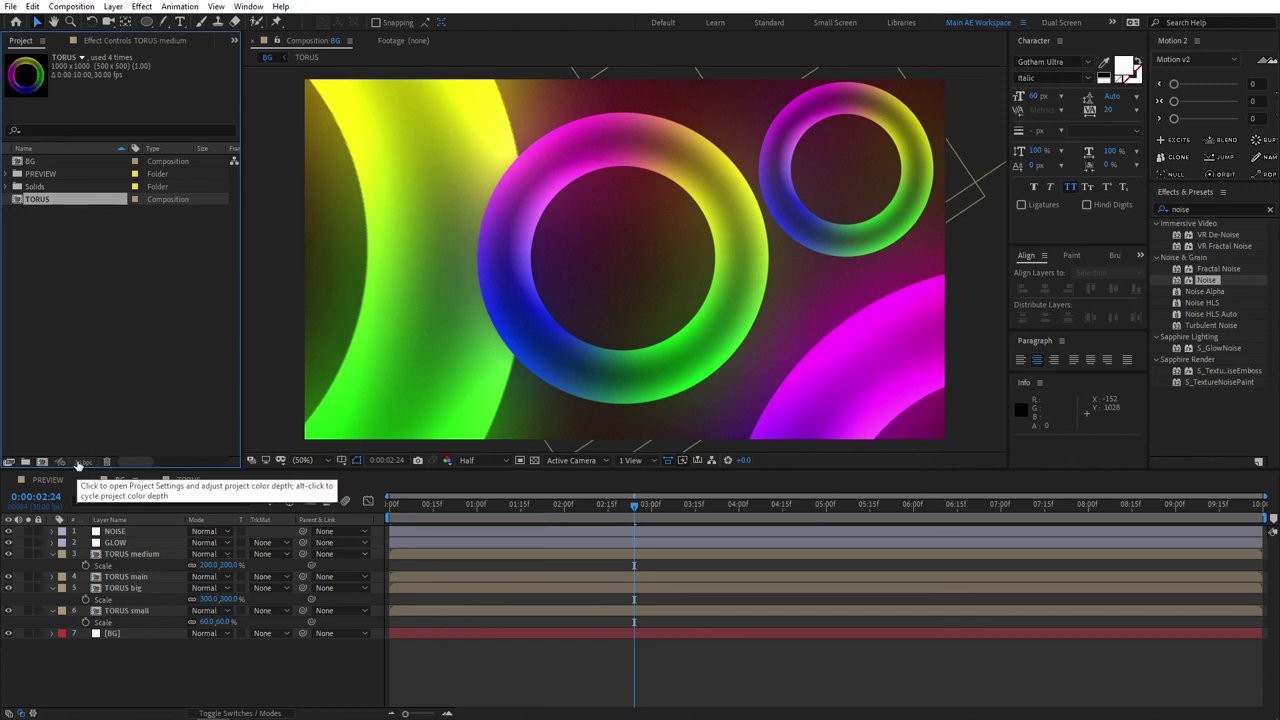
pyautogui.click(119, 405)
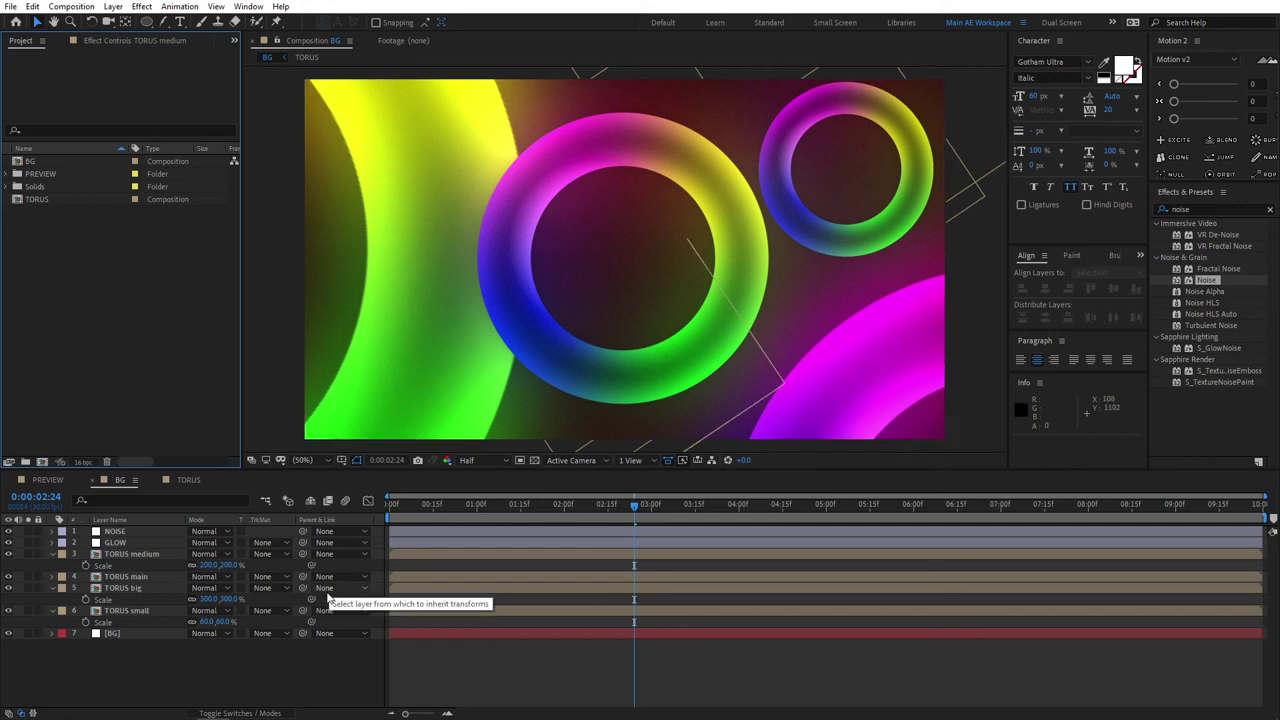
pyautogui.click(434, 505)
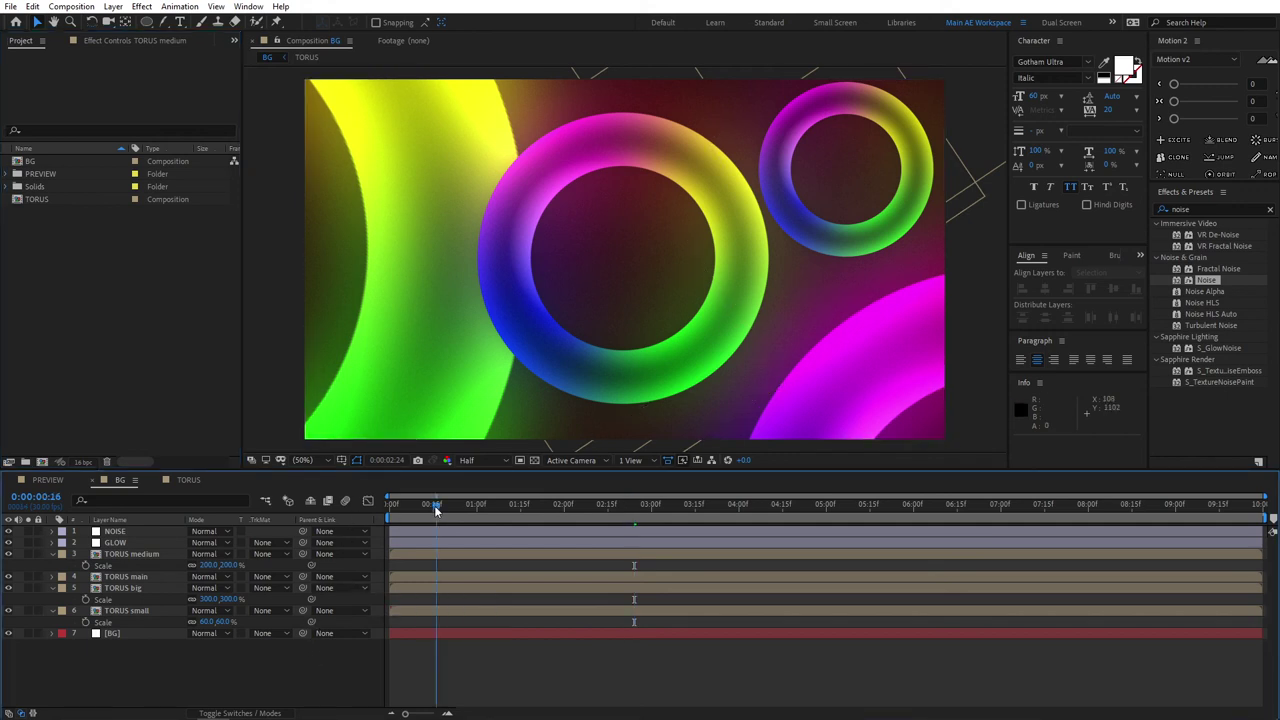
pyautogui.press('space')
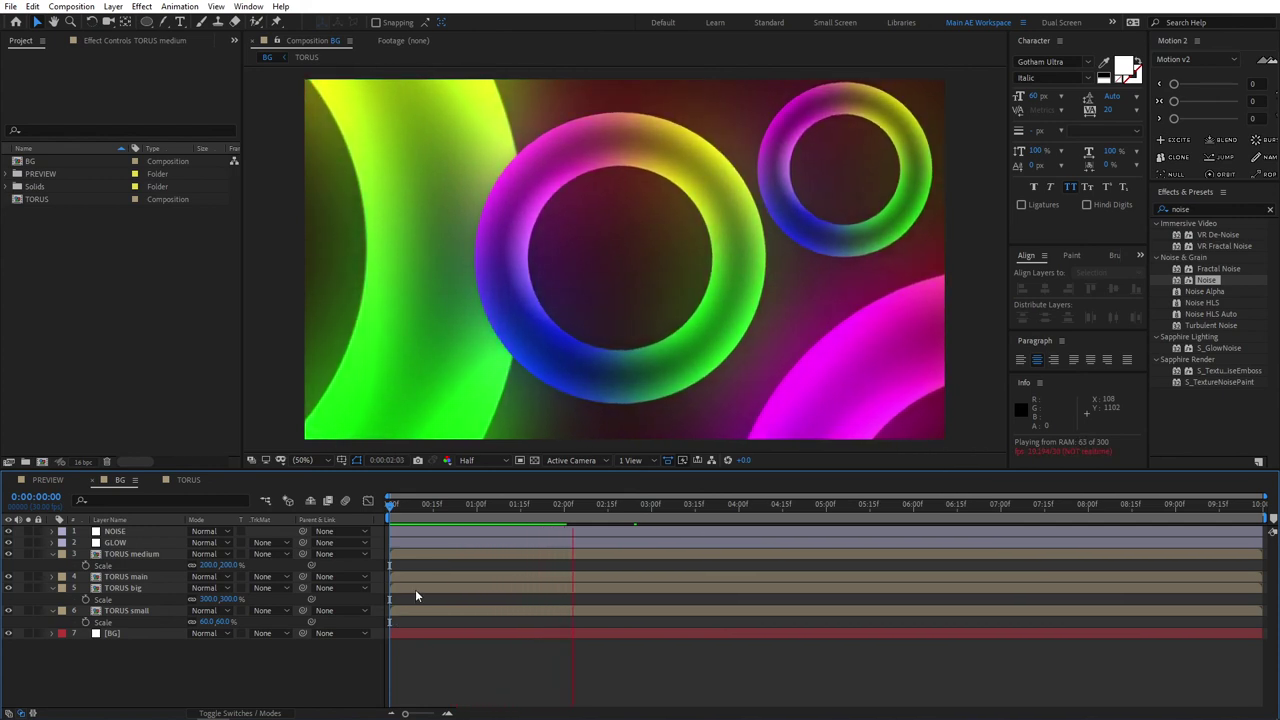
pyautogui.press('space')
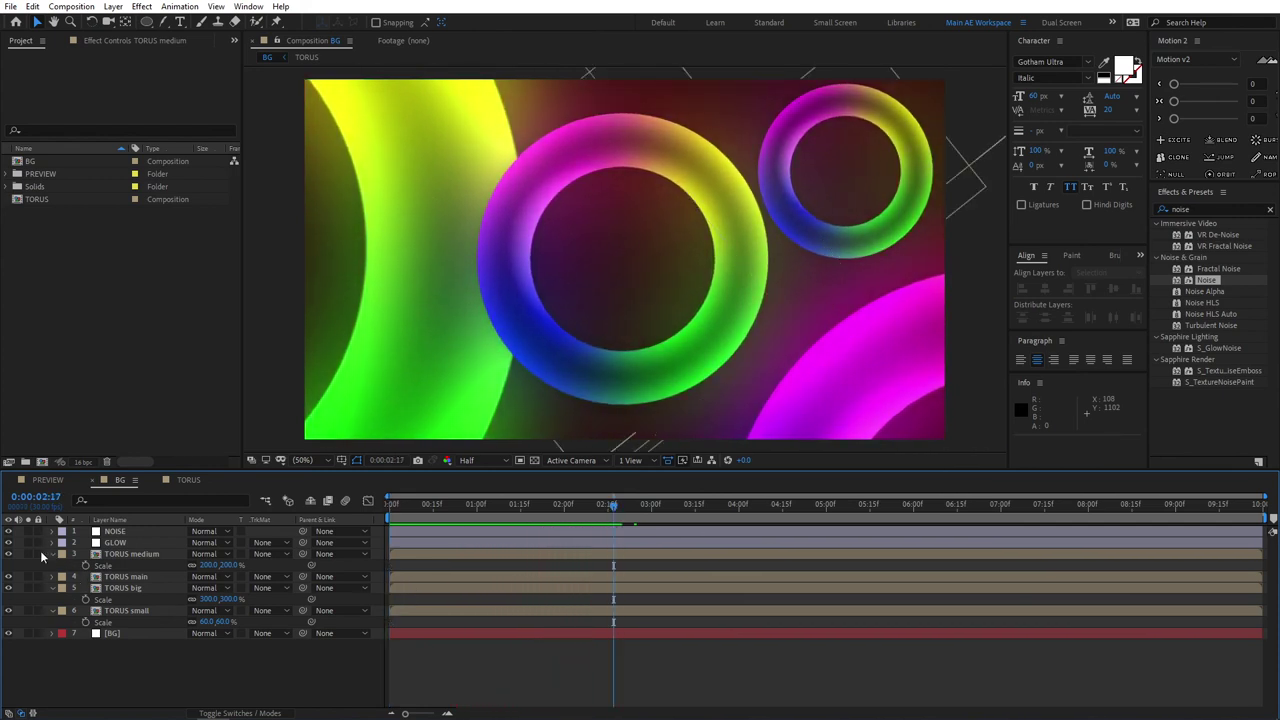
# - Collapse the Scale properties of the torus layers and preview the animation onward from 0:00:02:17
pyautogui.click(53, 555)
pyautogui.click(52, 576)
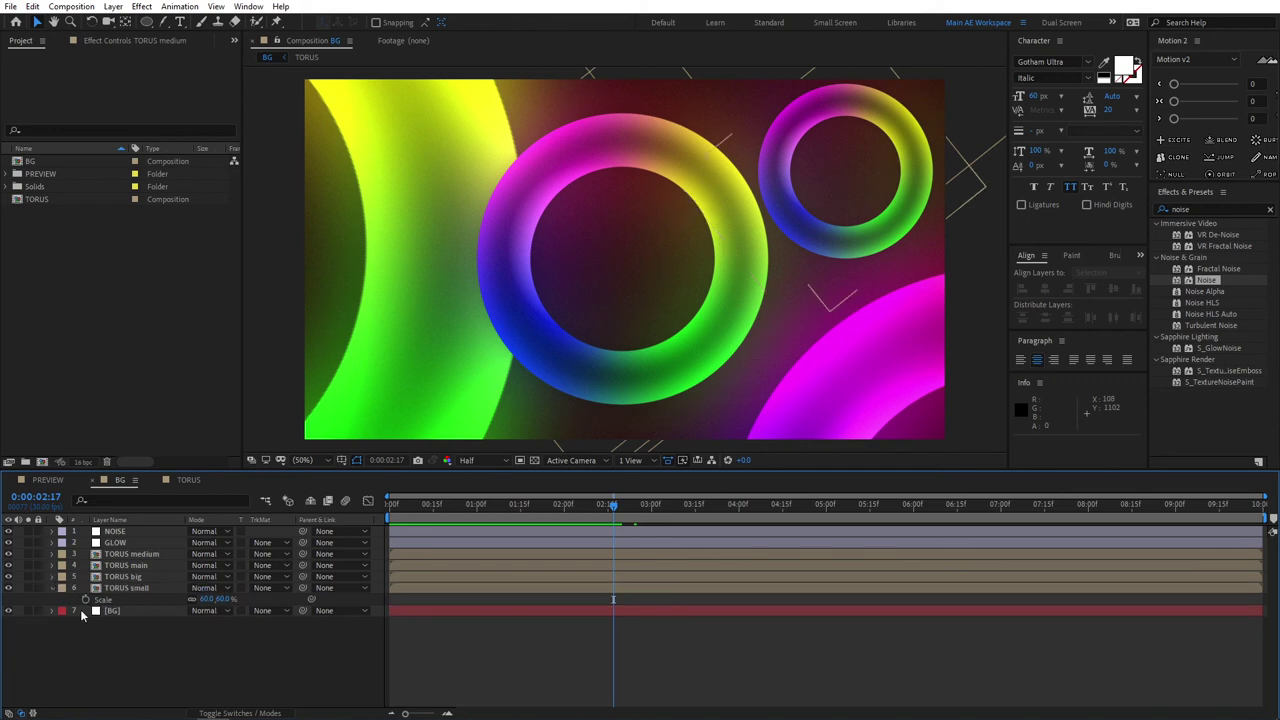
pyautogui.click(53, 588)
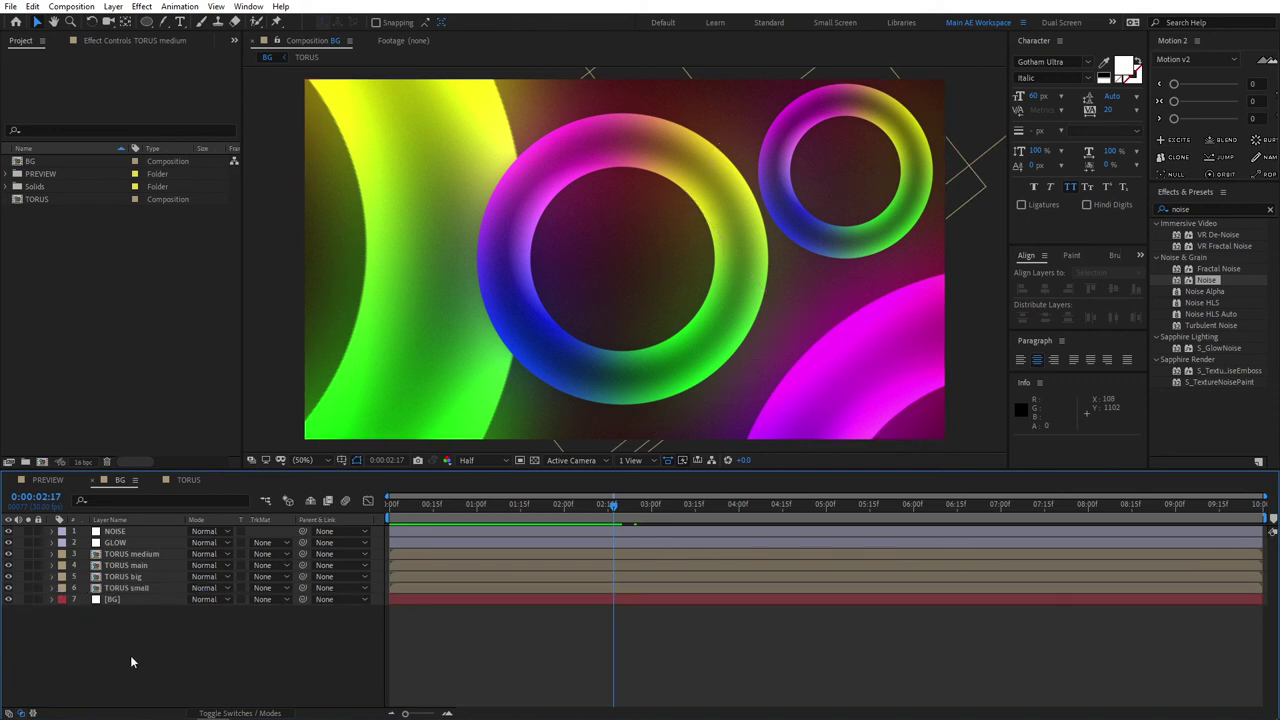
pyautogui.press('space')
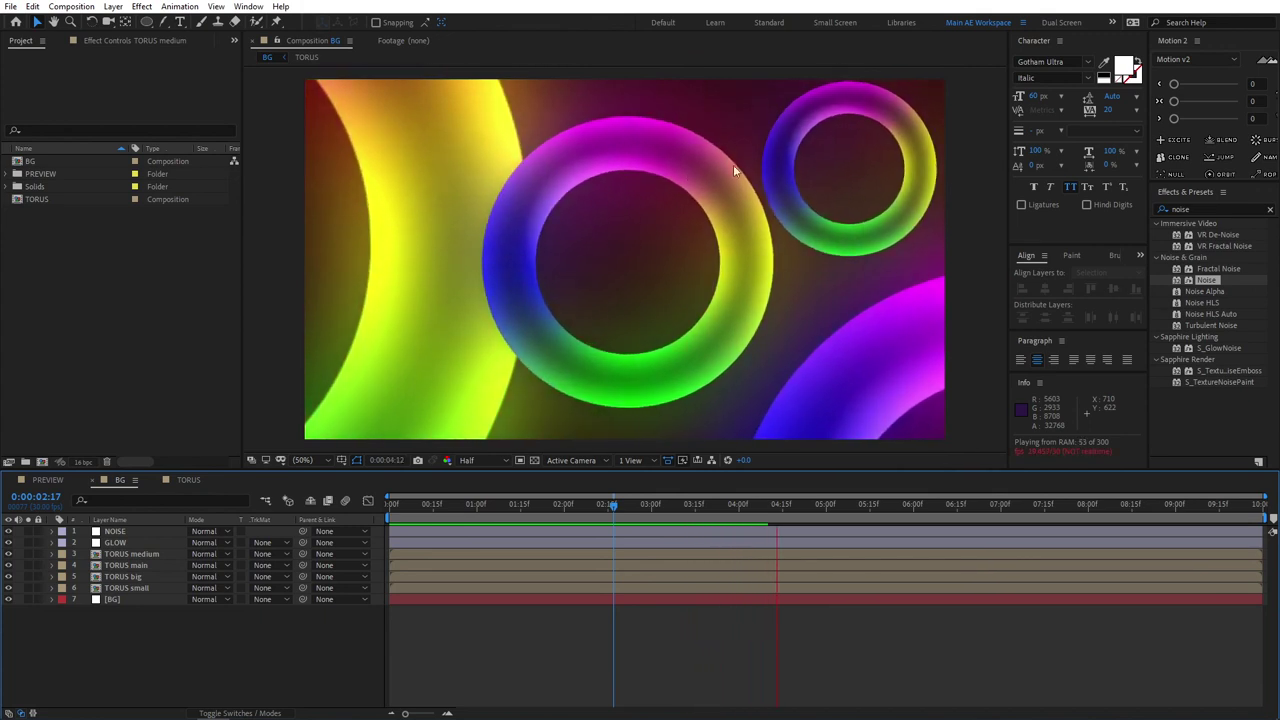
pyautogui.press('space')
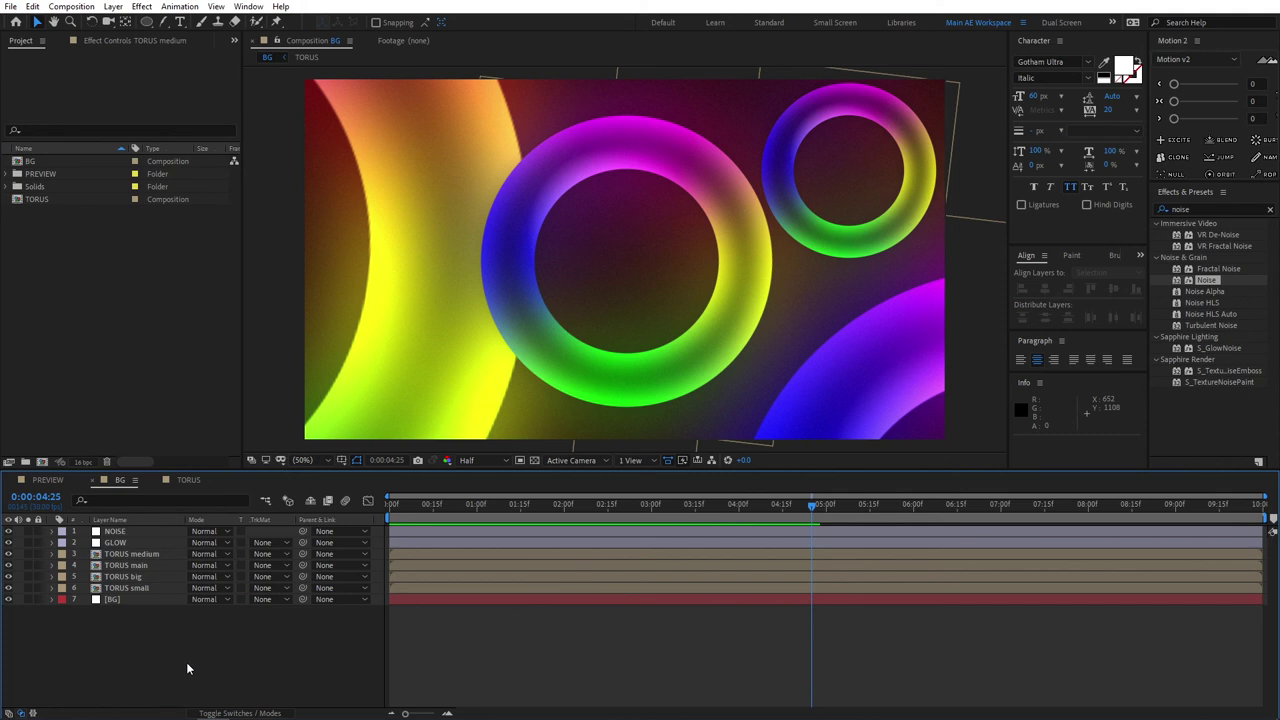
# - Find the Transform effect and apply it to the TORUS big layer
pyautogui.click(123, 578)
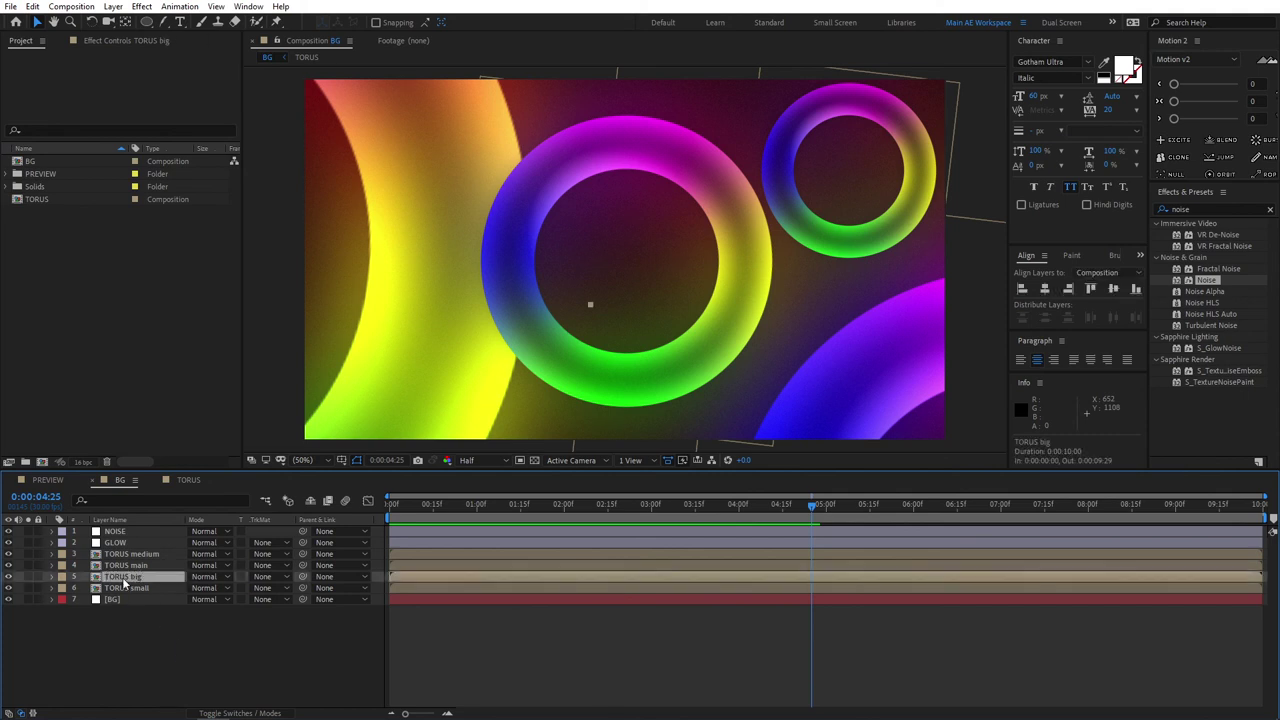
pyautogui.click(1210, 208)
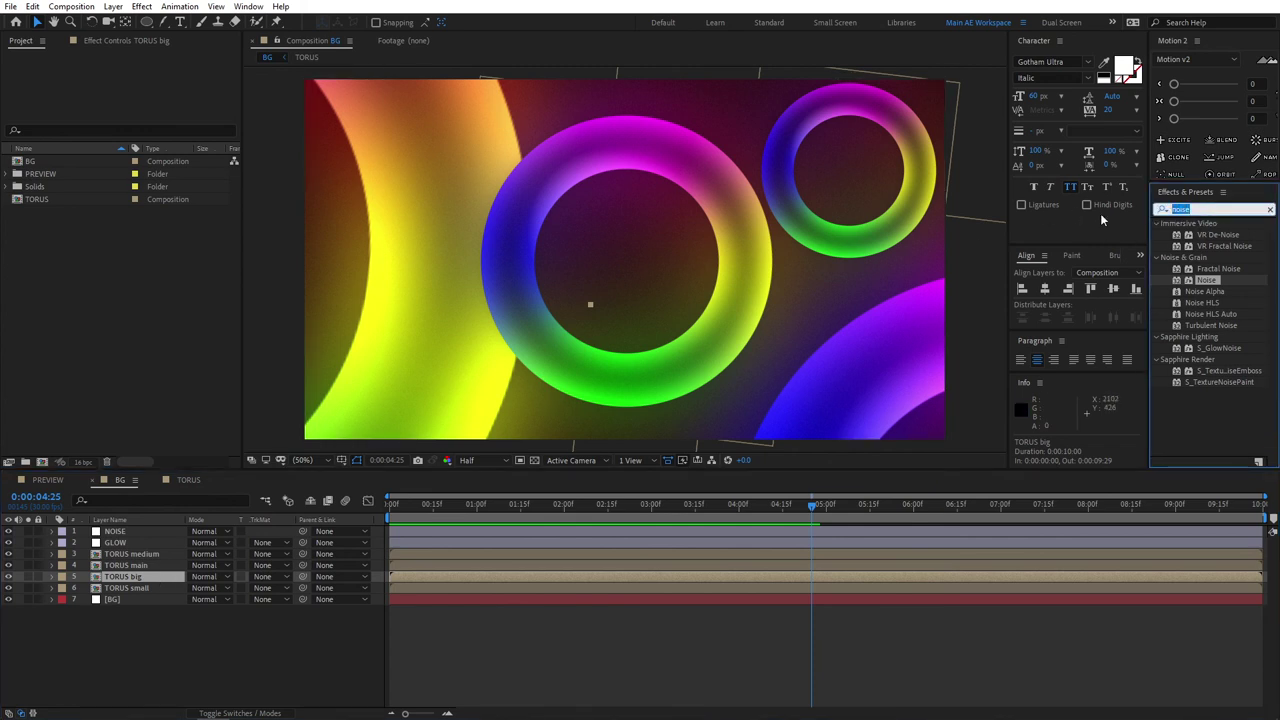
pyautogui.write('transfo')
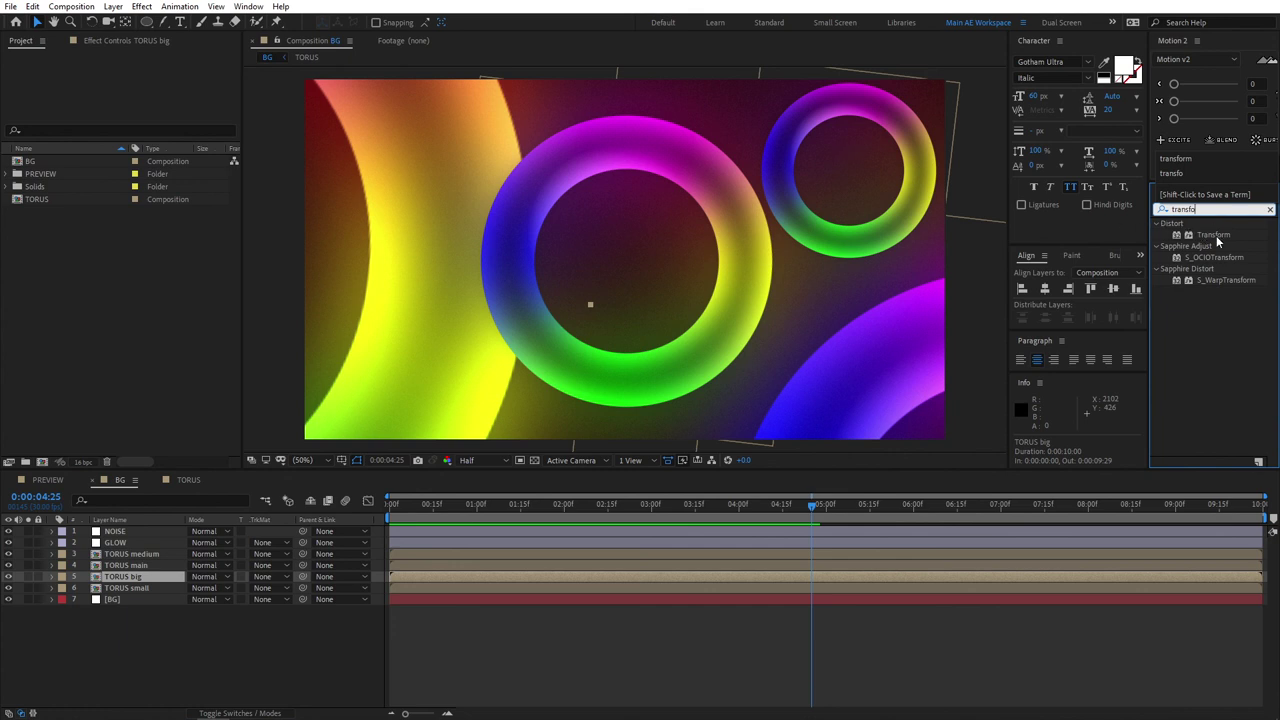
pyautogui.moveTo(1213, 234); pyautogui.dragTo(132, 577)
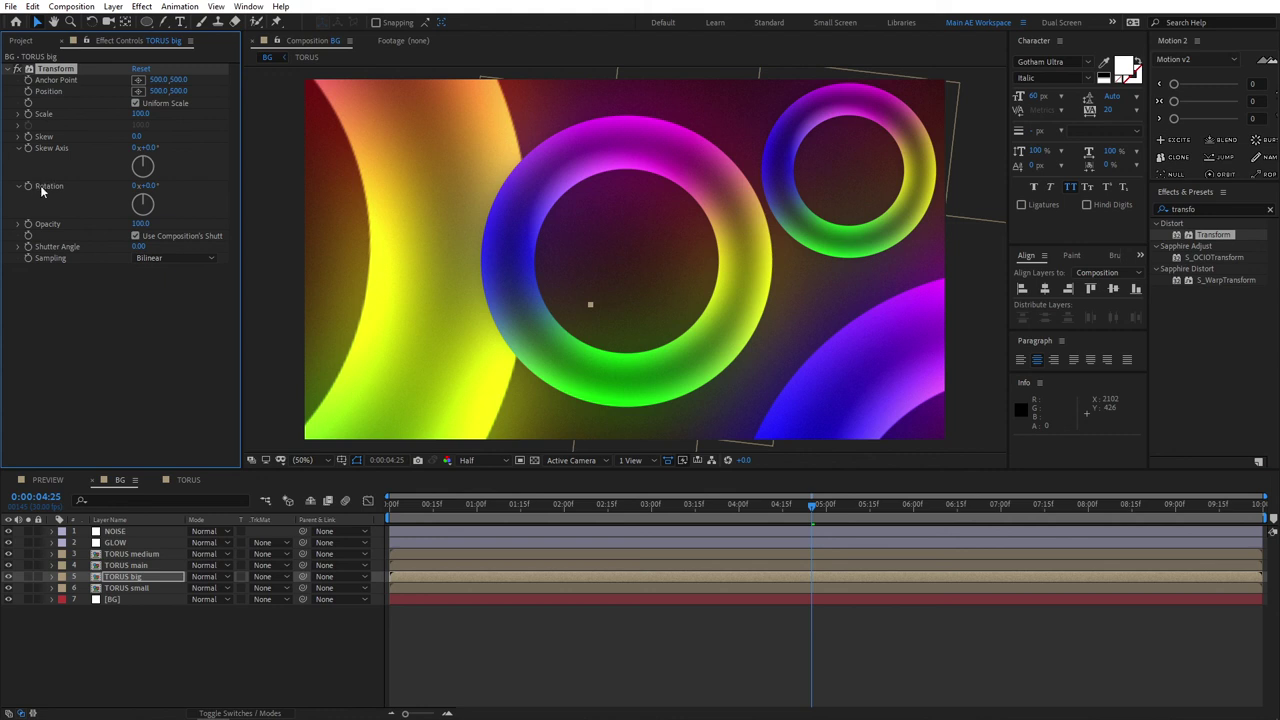
# - Set the Transform effect's rotation on TORUS big to 225° to shift its gradient colors
pyautogui.click(151, 205)
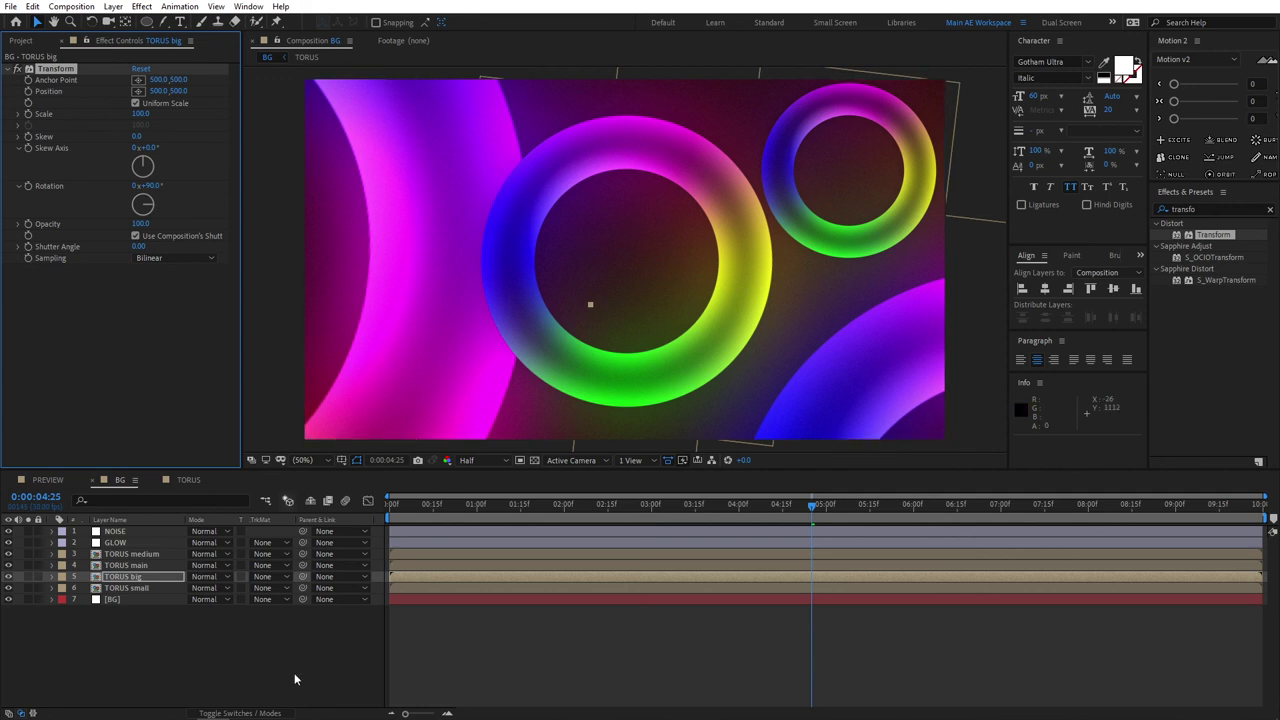
pyautogui.moveTo(151, 208); pyautogui.dragTo(129, 221)
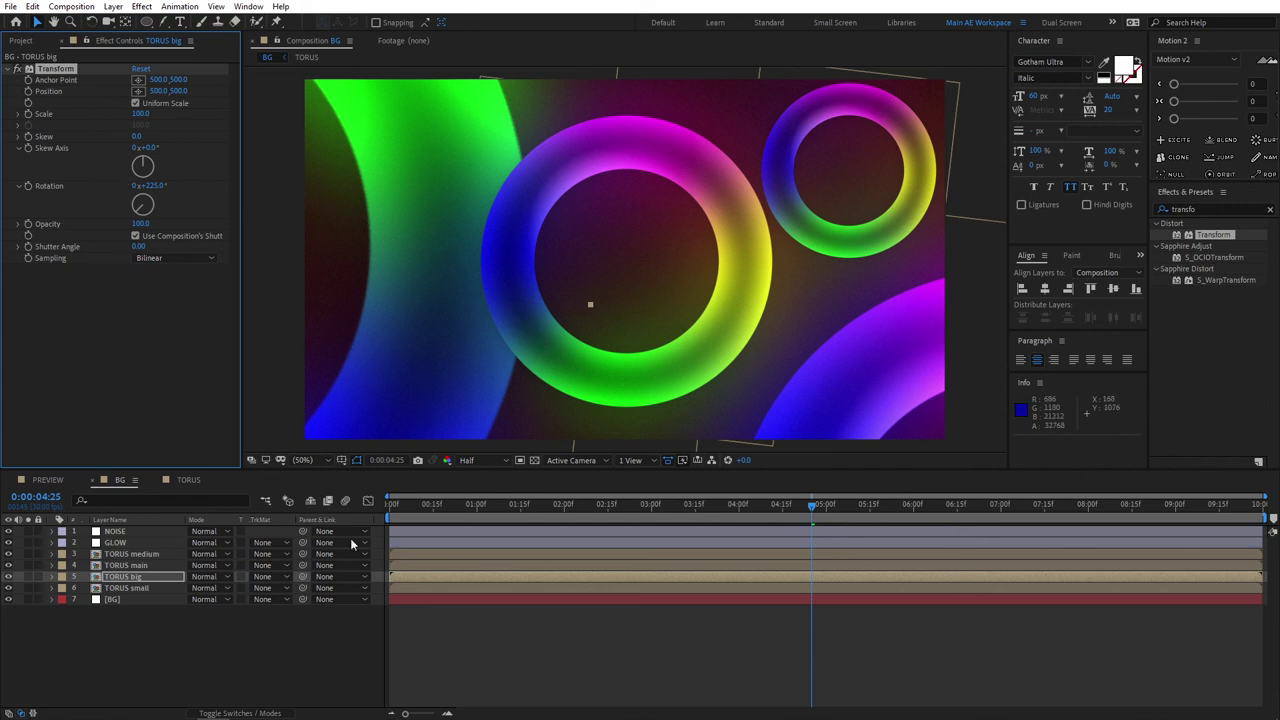
pyautogui.click(224, 659)
# - Copy the Transform effect from TORUS big to TORUS small and set its rotation there to 135°
pyautogui.click(60, 69)
pyautogui.click(143, 588)
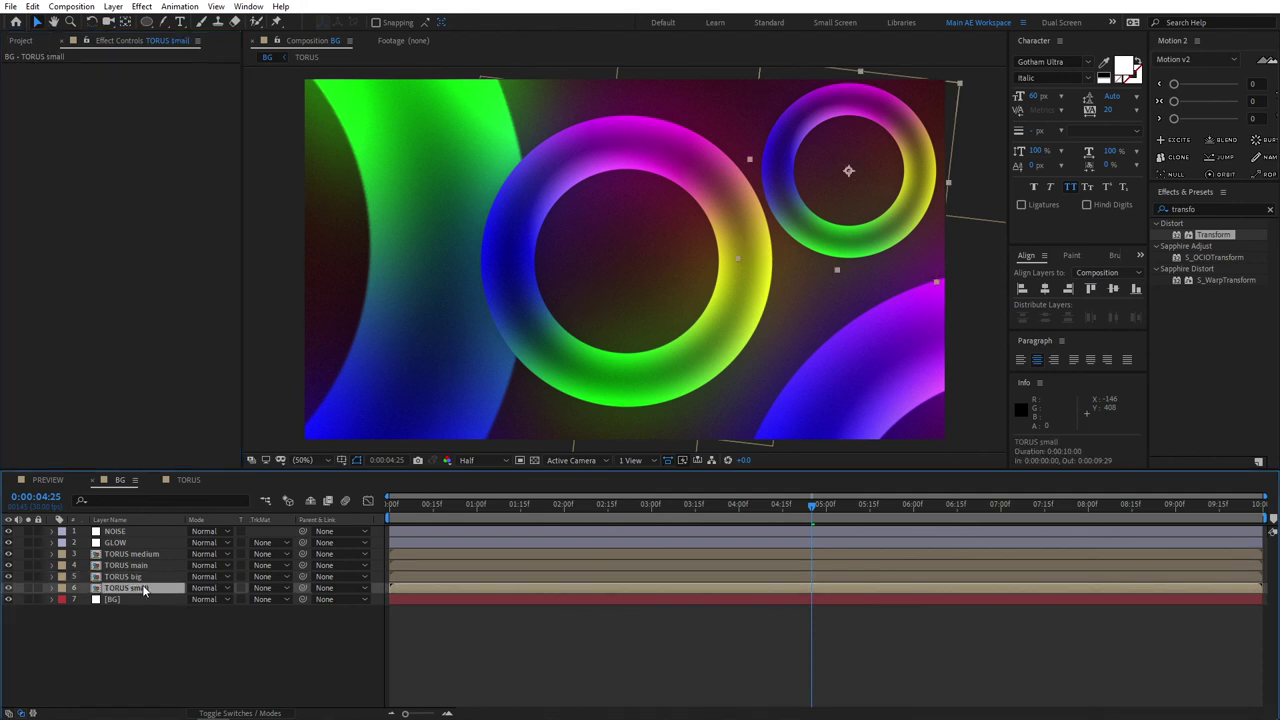
pyautogui.hotkey('ctrl', 'v')
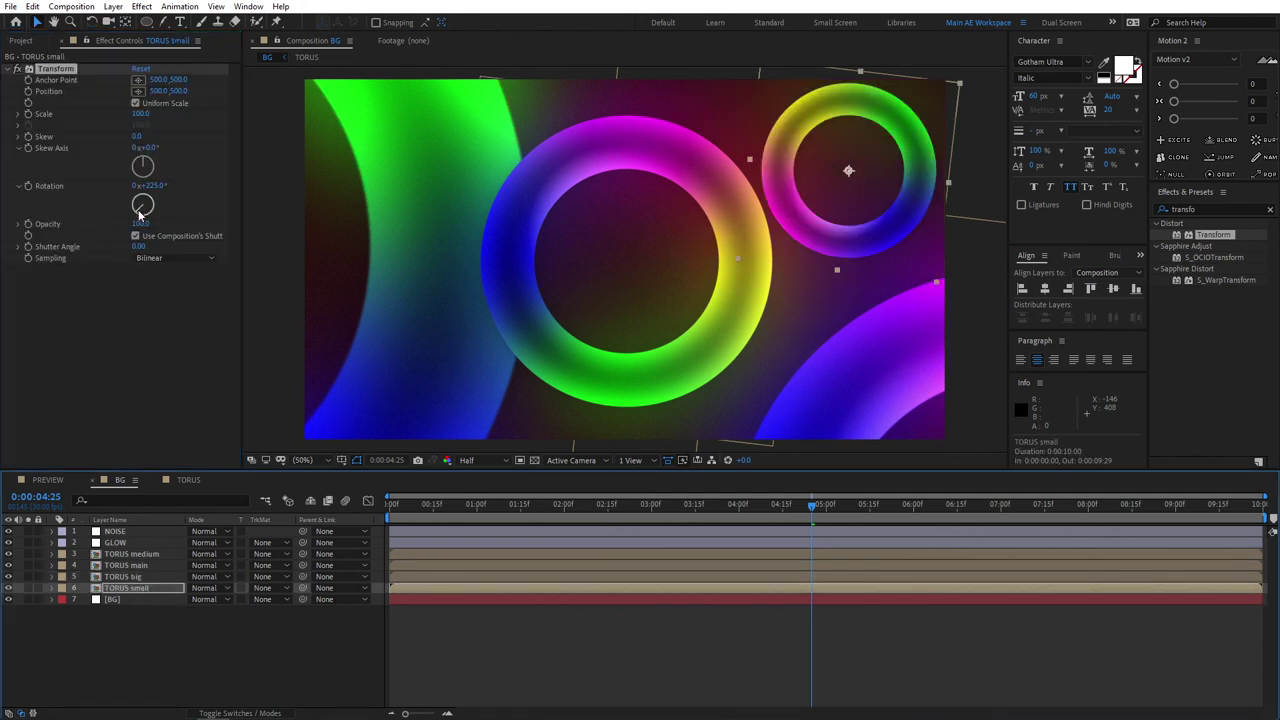
pyautogui.moveTo(139, 213); pyautogui.dragTo(165, 222)
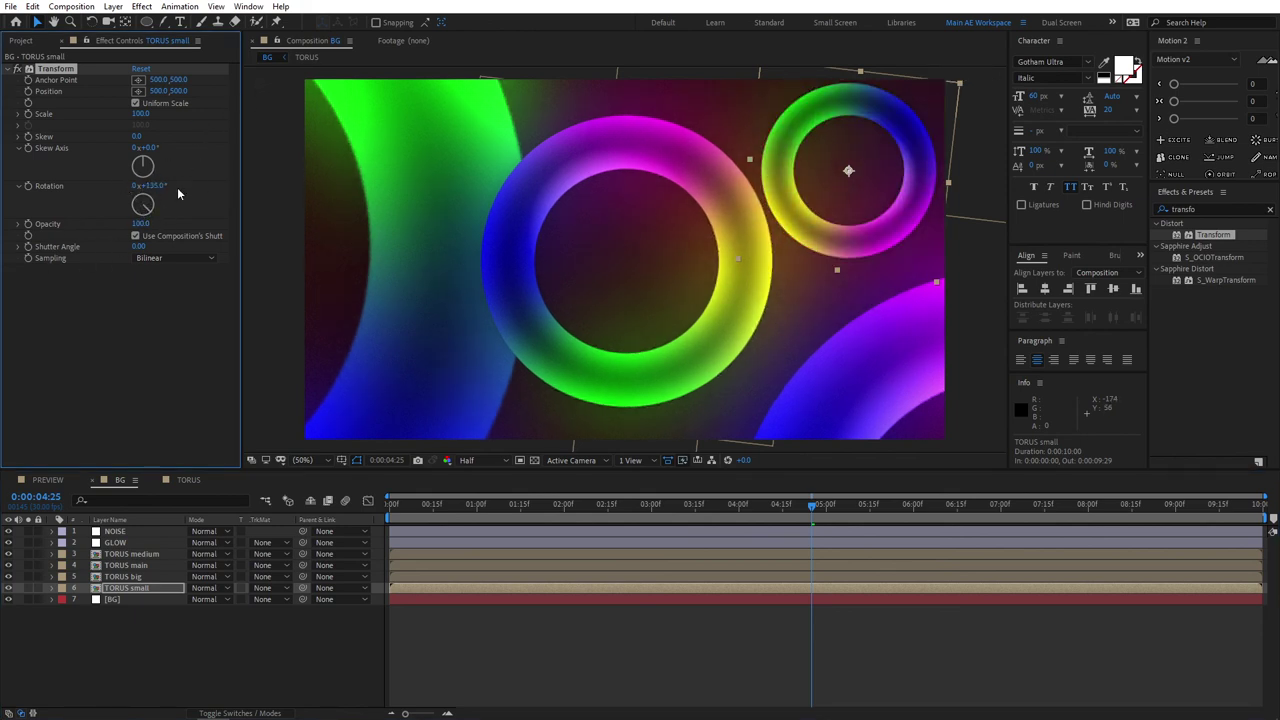
pyautogui.click(282, 680)
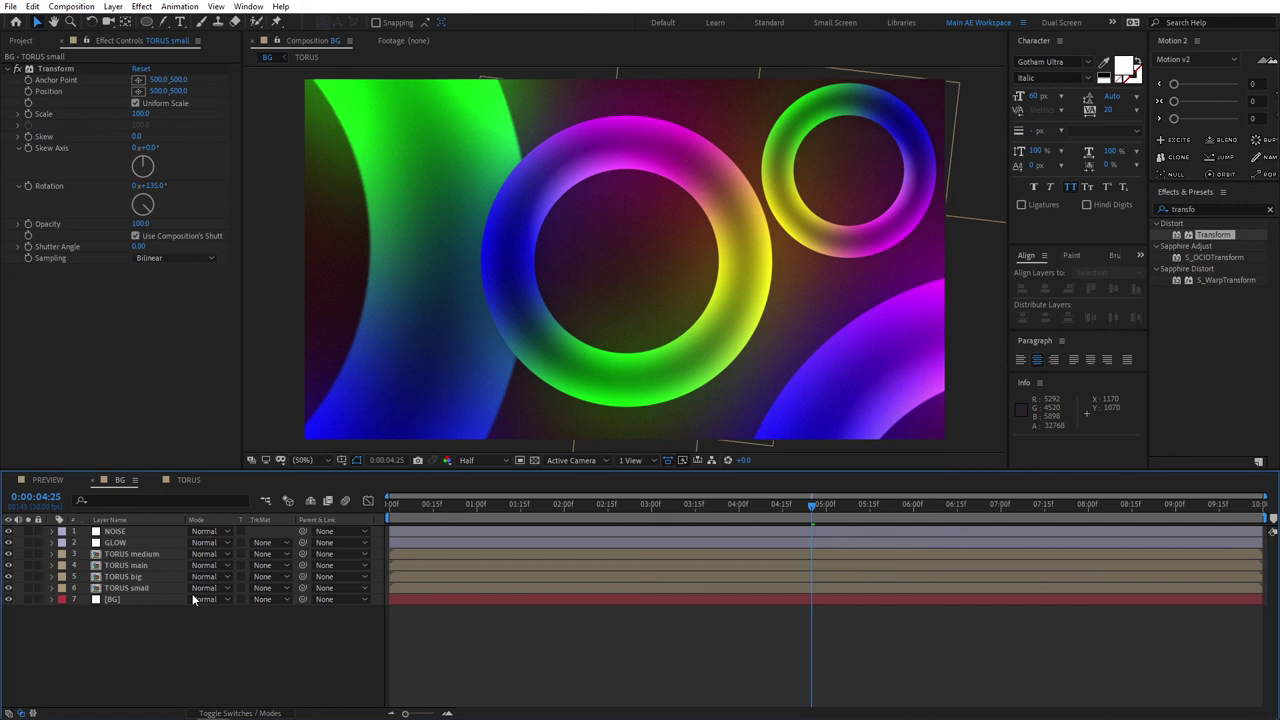
# - Paste the copied Transform effect onto TORUS medium and set its rotation to 315°
pyautogui.click(158, 555)
pyautogui.hotkey('ctrl', 'v')
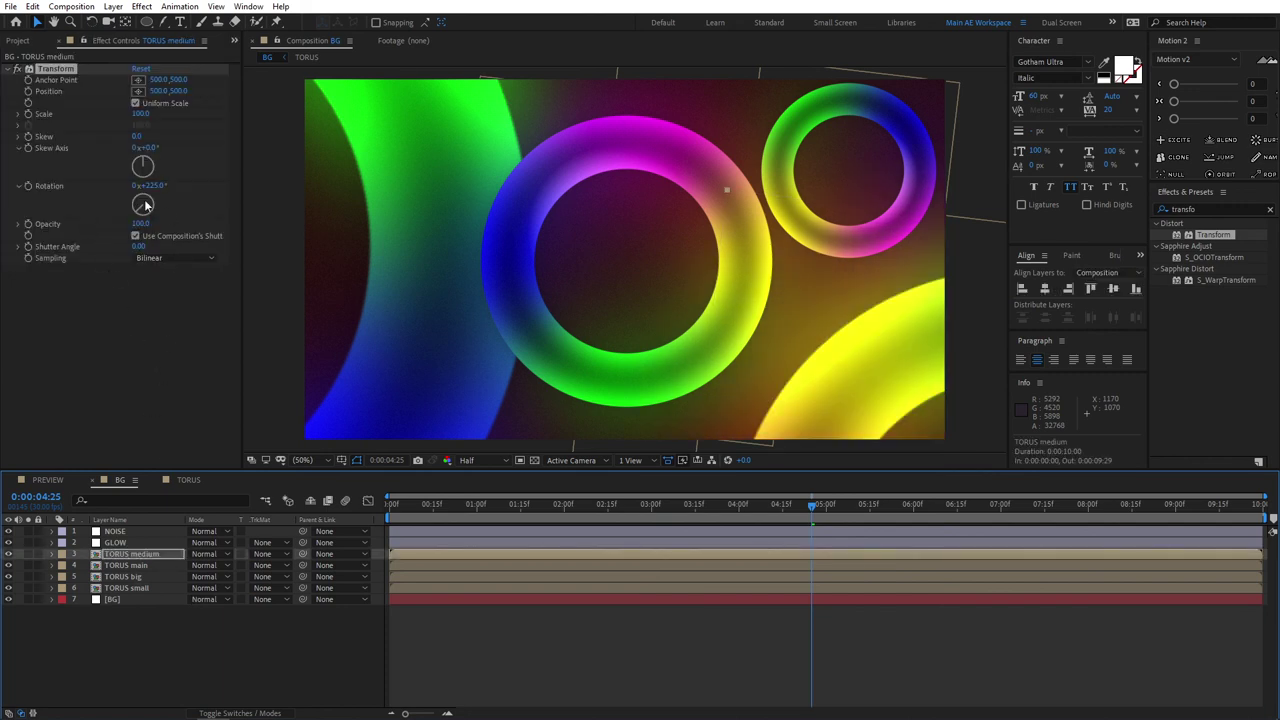
pyautogui.moveTo(146, 207); pyautogui.dragTo(136, 196)
pyautogui.click(236, 620)
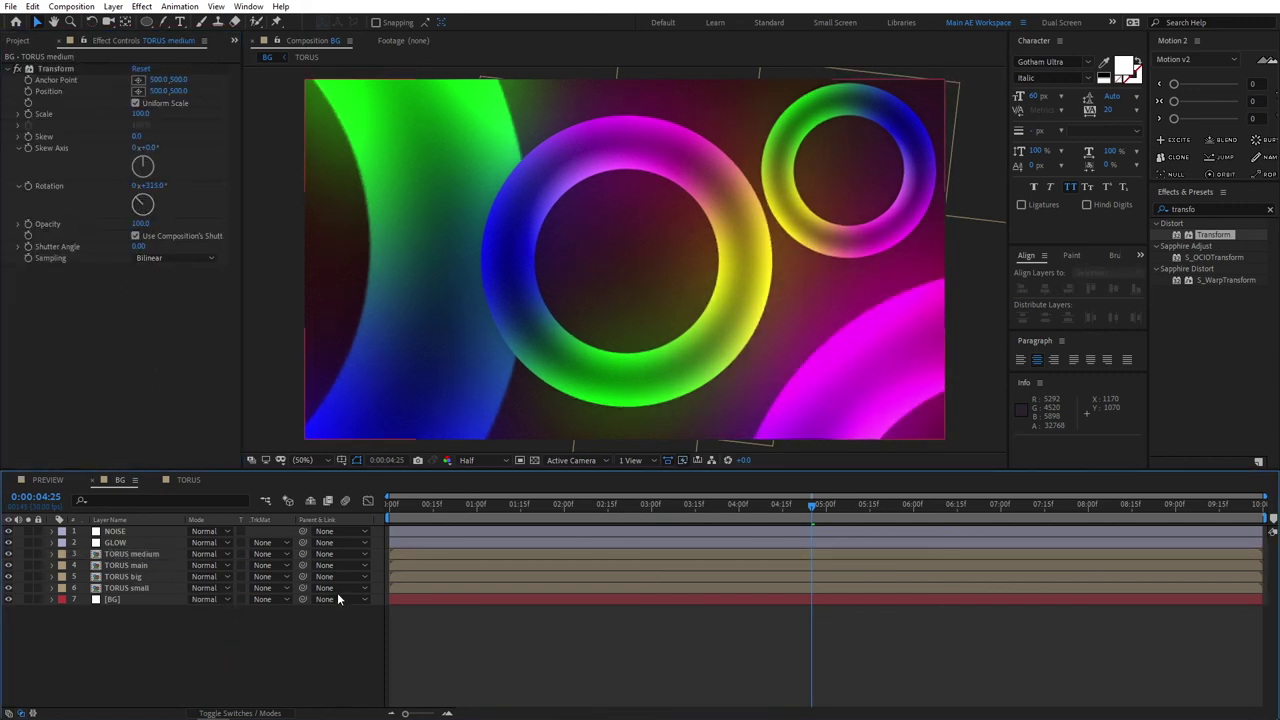
# - Preview the animation from the first frame and move the TORUS main layer directly above TORUS medium
pyautogui.press('Home')
pyautogui.press('space')
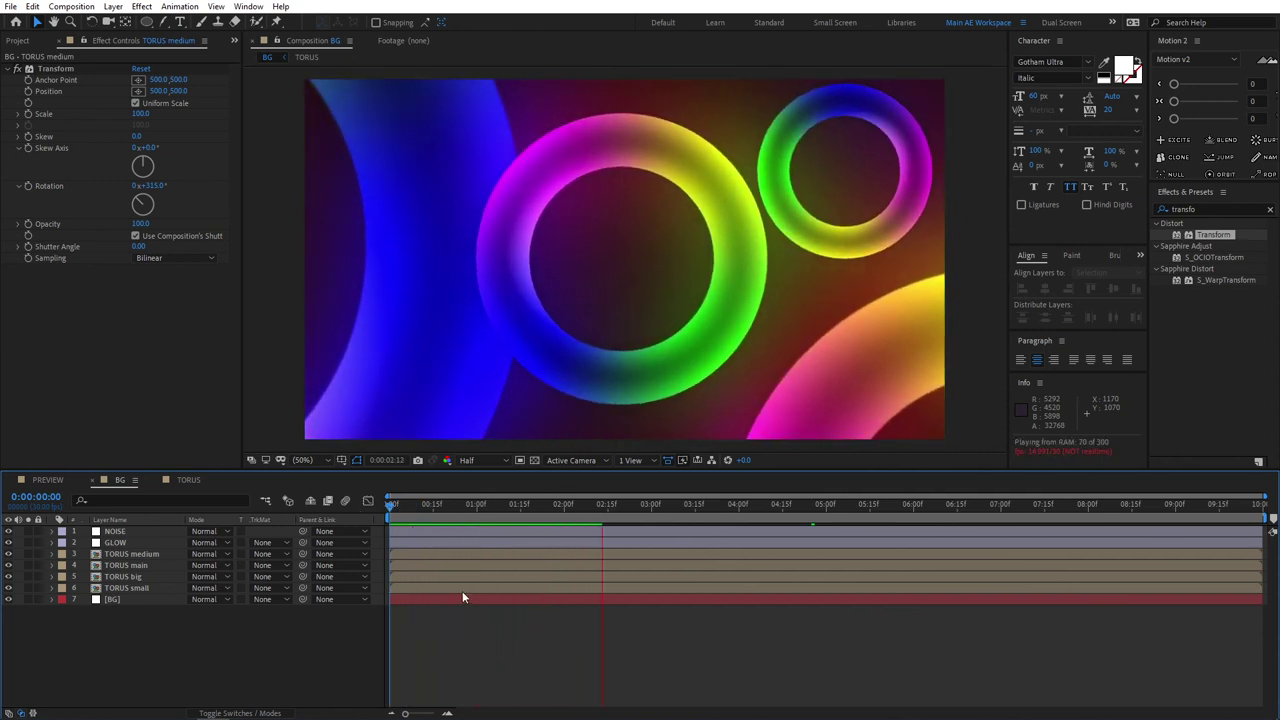
pyautogui.click(141, 565)
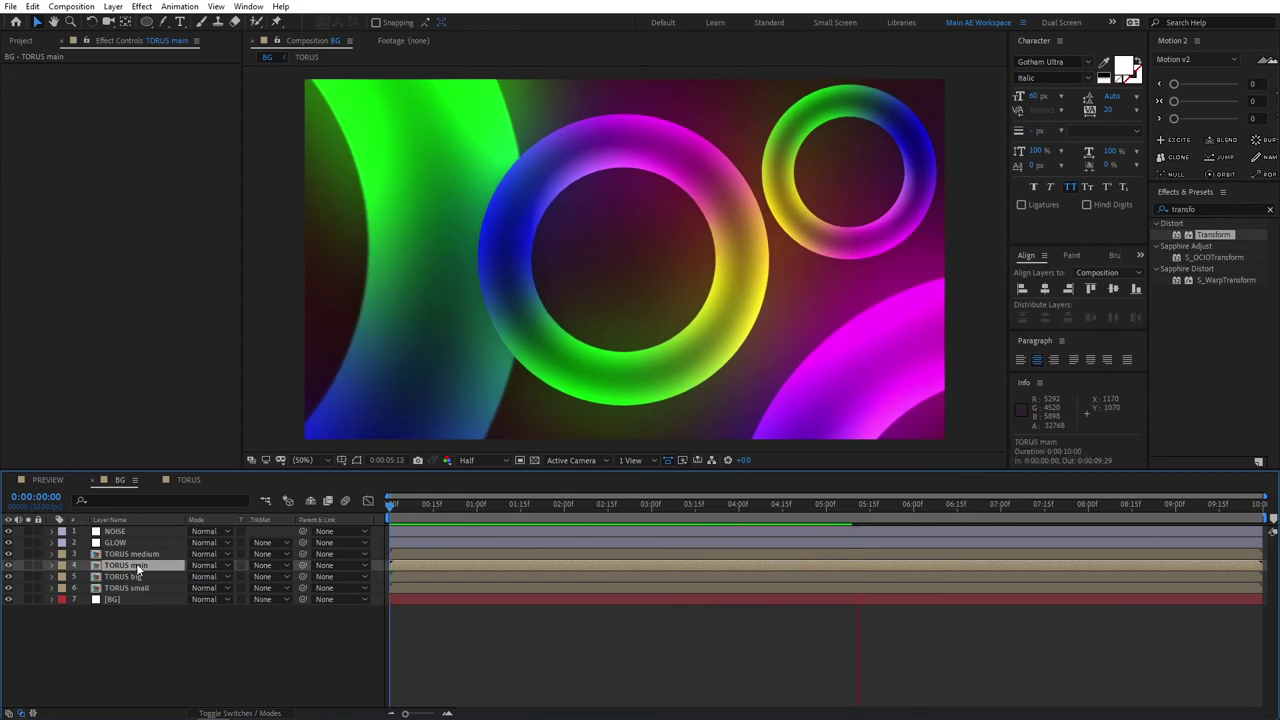
pyautogui.moveTo(136, 563); pyautogui.dragTo(129, 553)
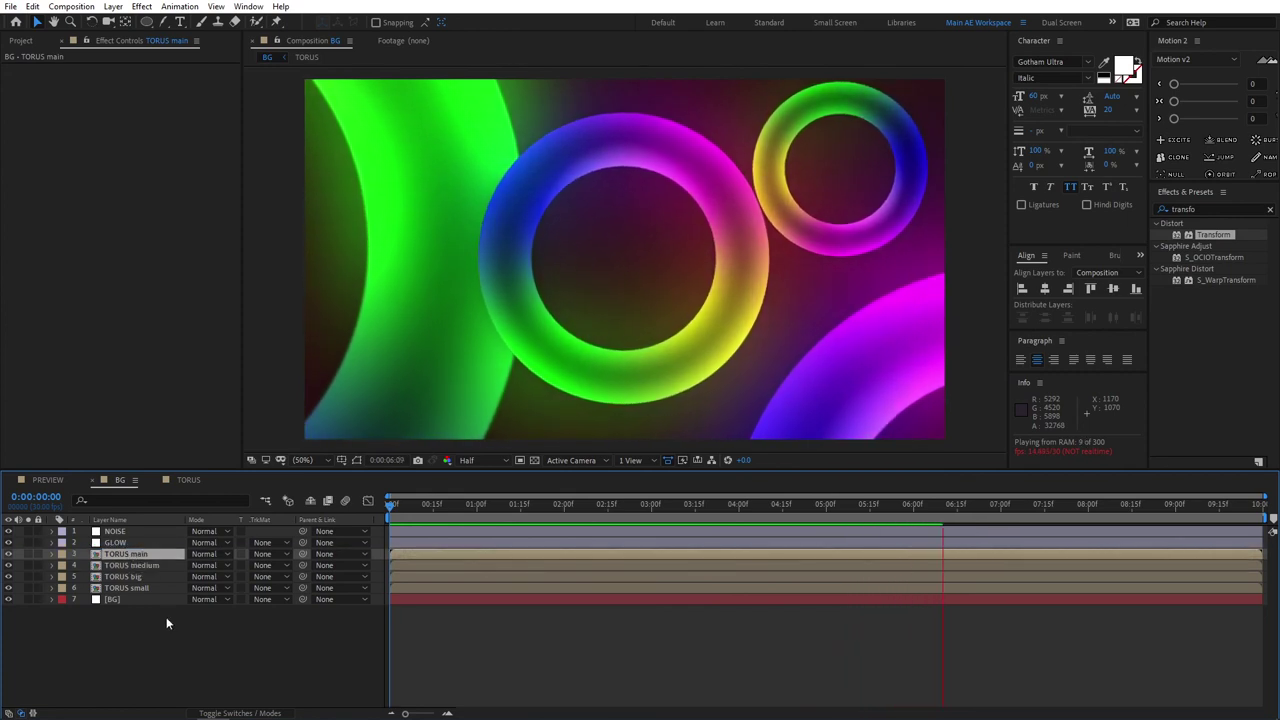
pyautogui.click(175, 653)
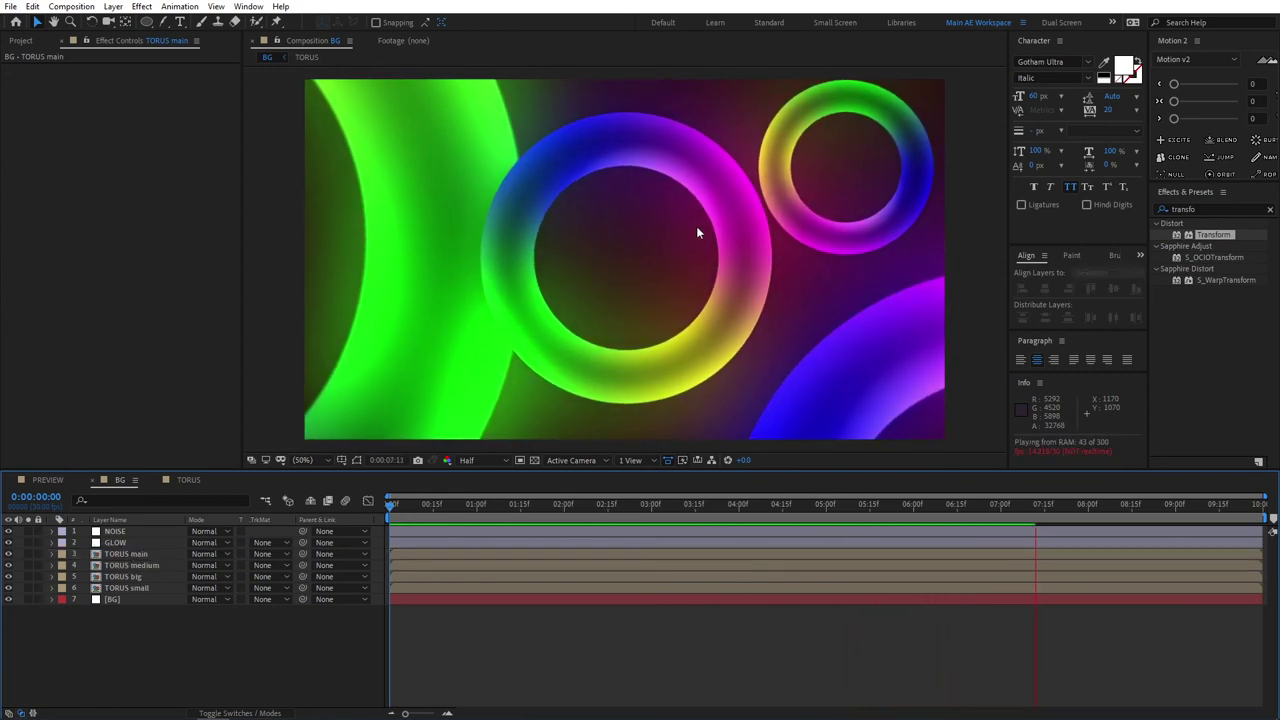